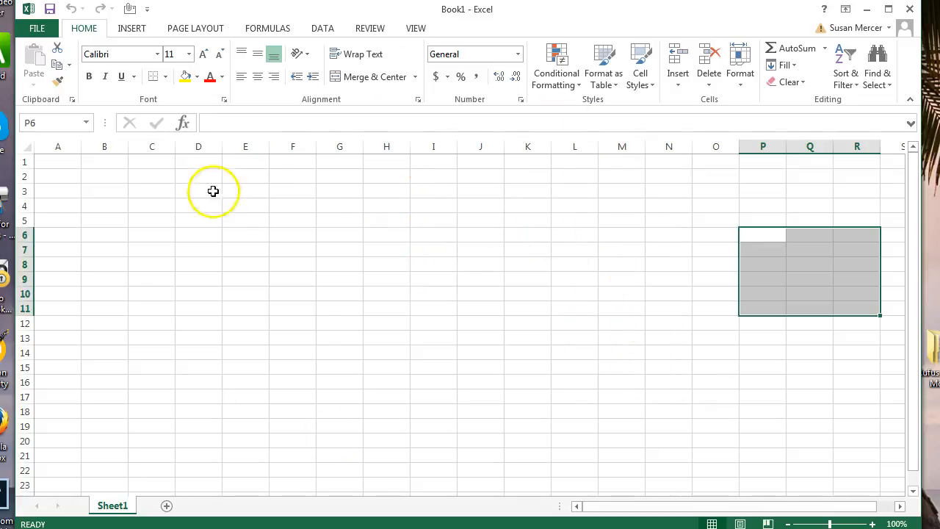
Save the blank workbook through Save As > Computer into the 2017 Area Guide folder as 'Test sheet'.
{"action": "left_click", "coordinate": [44, 30]}
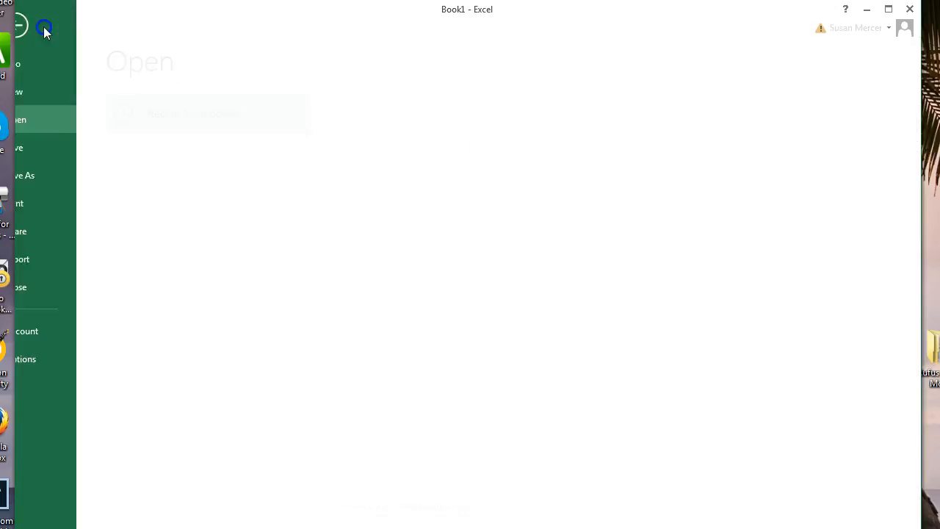
{"action": "left_click", "coordinate": [65, 176]}
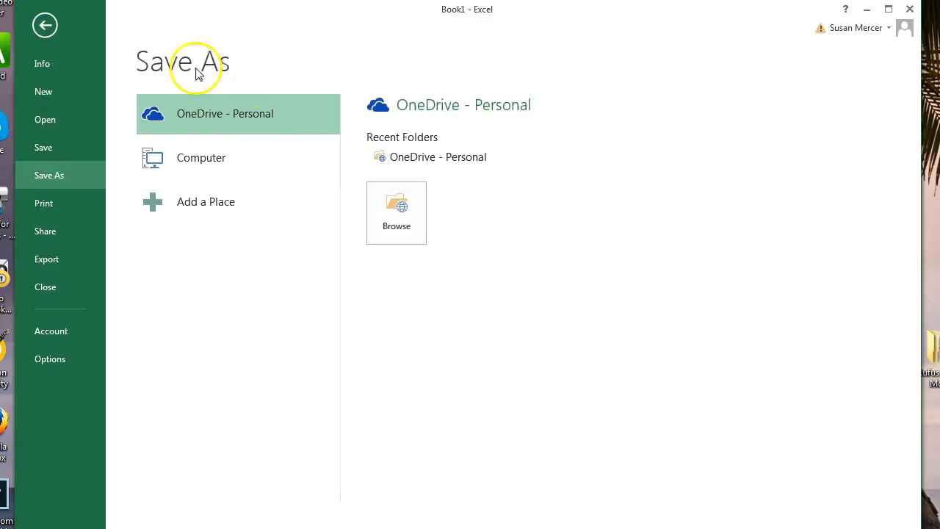
{"action": "left_click", "coordinate": [195, 160]}
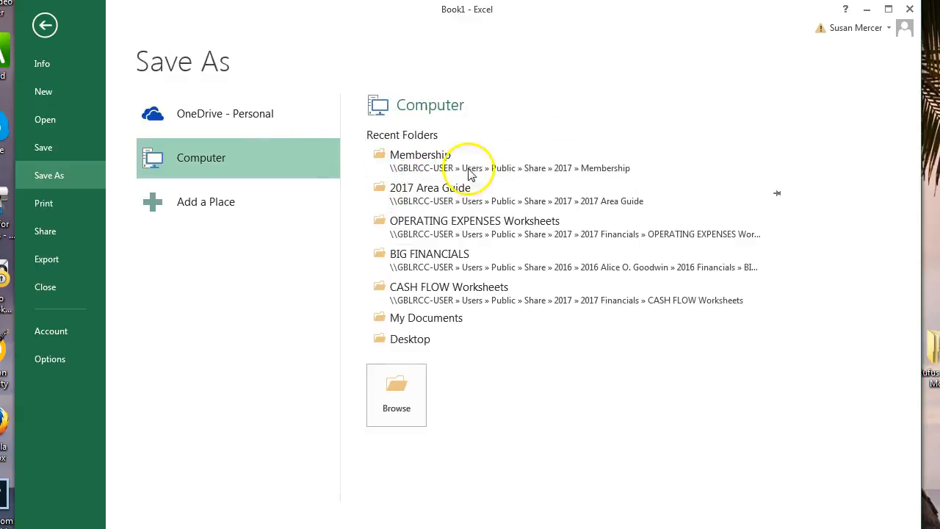
{"action": "left_click", "coordinate": [431, 190]}
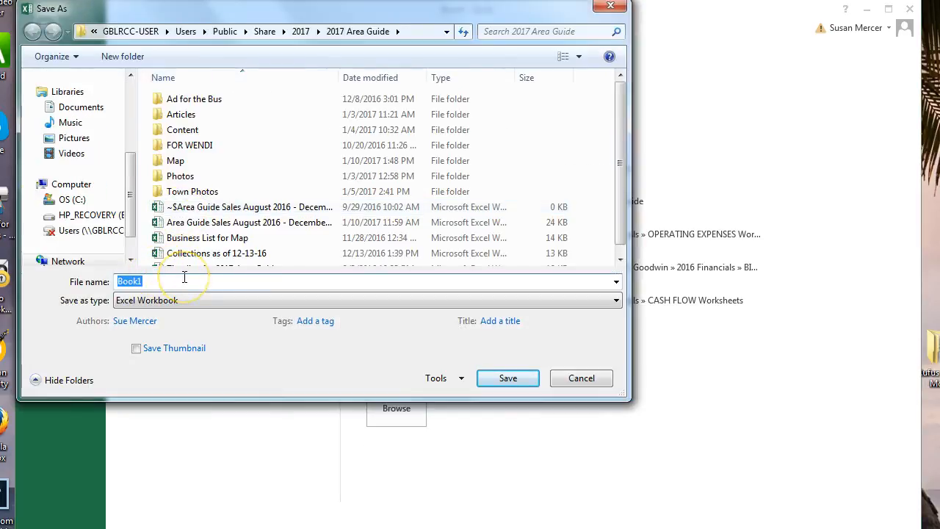
{"action": "type", "text": "t sheet"}
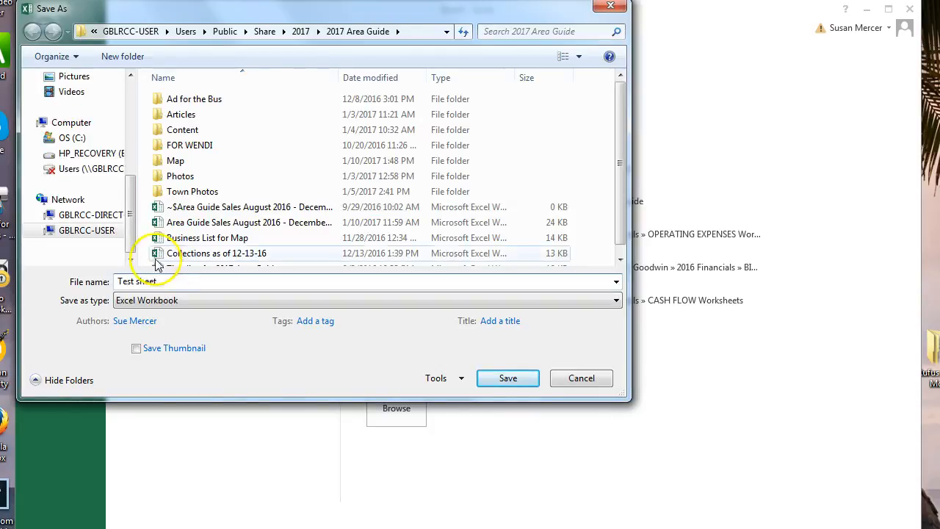
{"action": "left_click", "coordinate": [366, 32]}
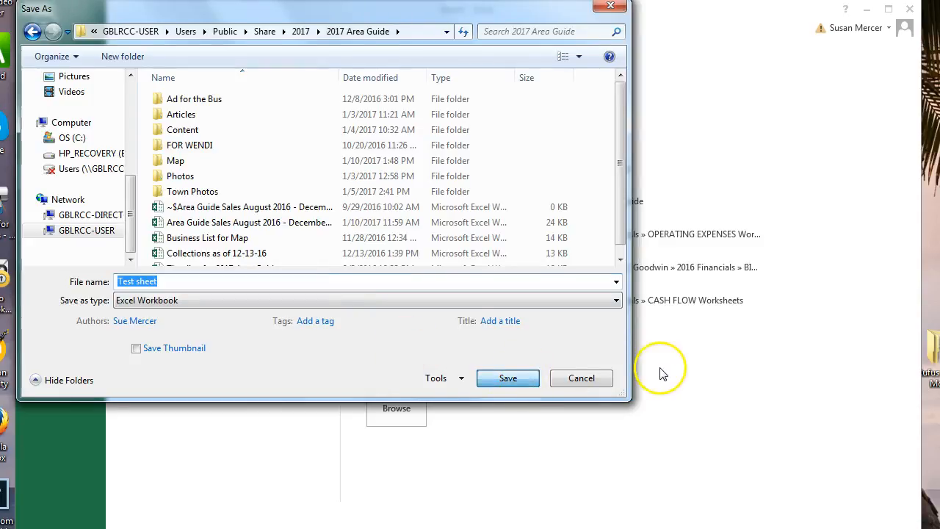
{"action": "key", "text": "Return"}
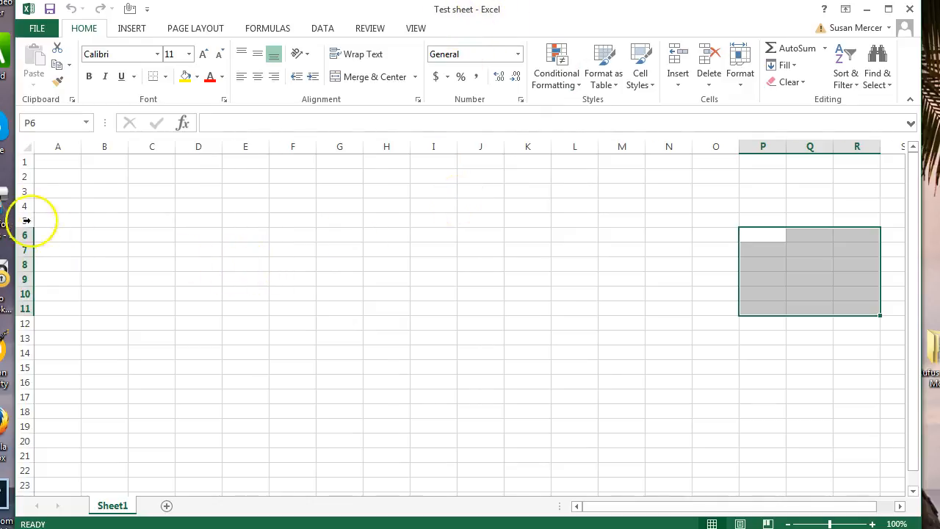
Enter the month headings January, February and March in B1, C1 and D1.
{"action": "left_click", "coordinate": [57, 161]}
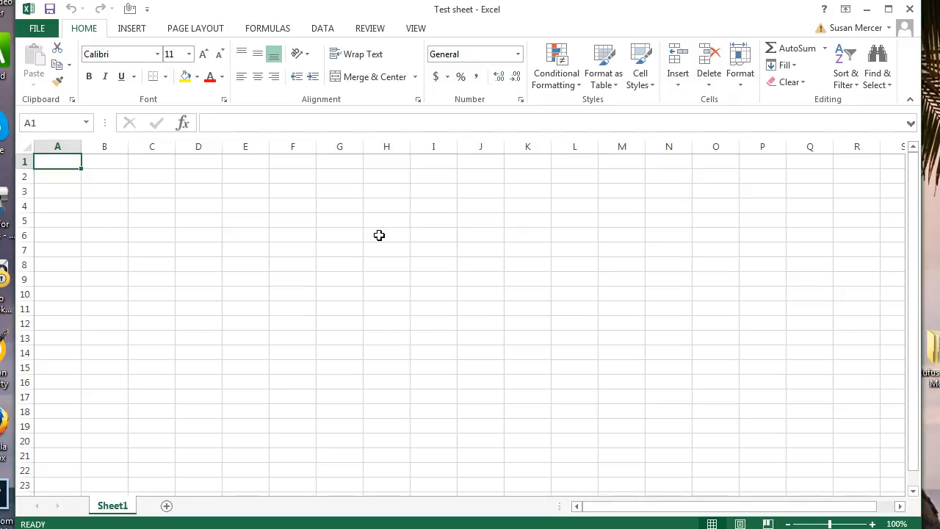
{"action": "key", "text": "Right"}
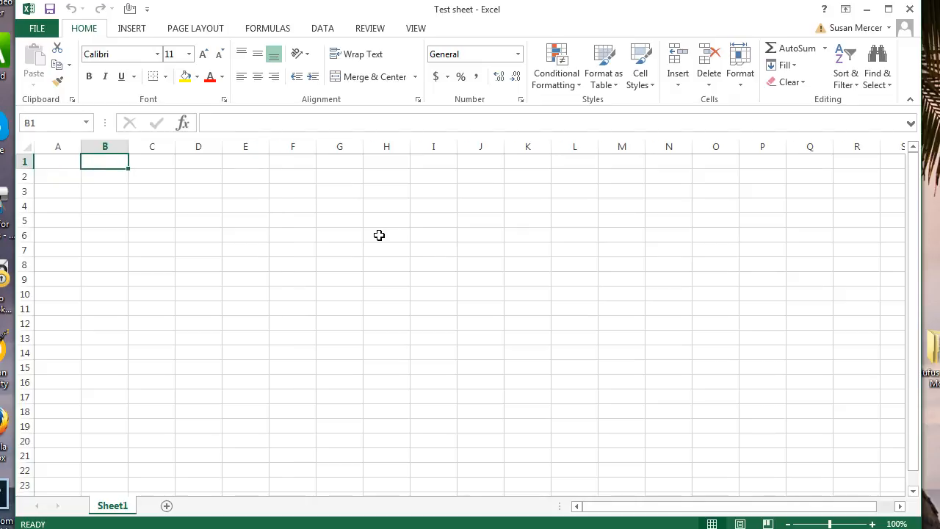
{"action": "type", "text": "jan"}
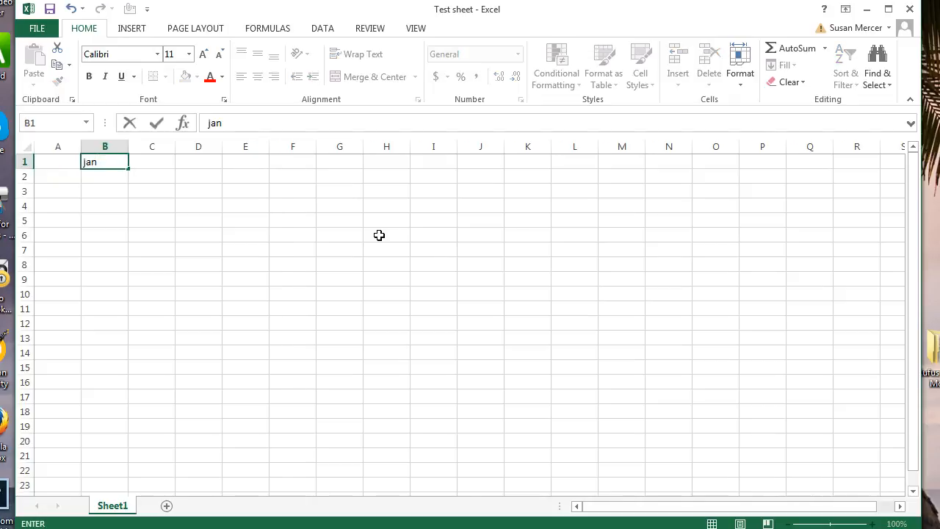
{"action": "type", "text": "uary"}
{"action": "key", "text": "Tab"}
{"action": "type", "text": "Fe"}
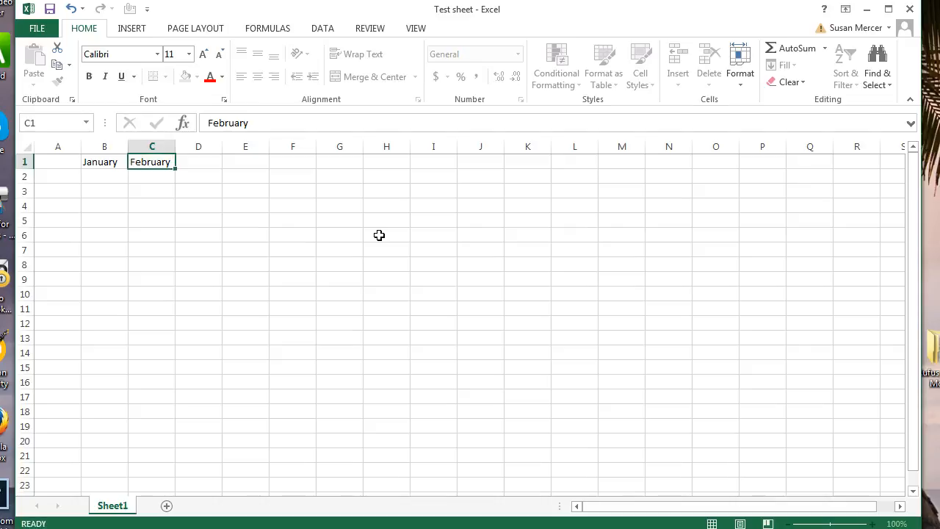
{"action": "key", "text": "Tab"}
{"action": "type", "text": "M"}
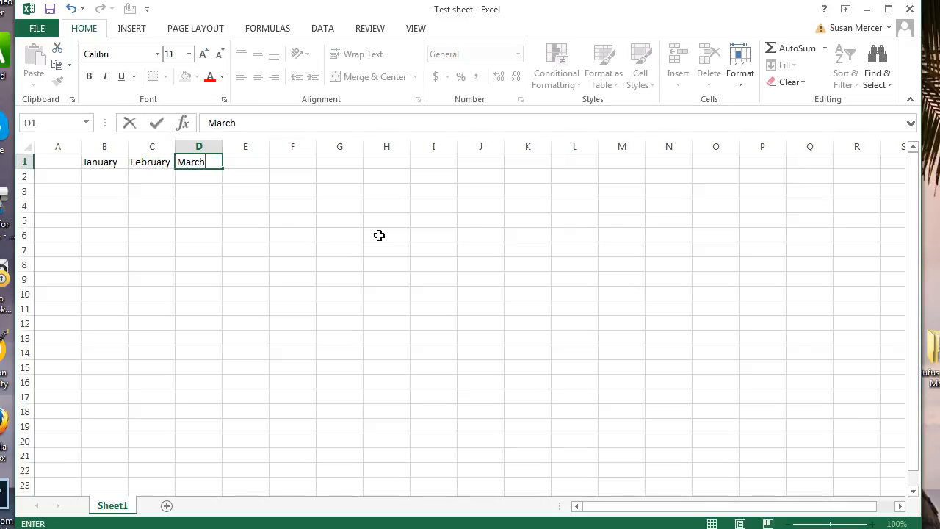
{"action": "left_click", "coordinate": [55, 175]}
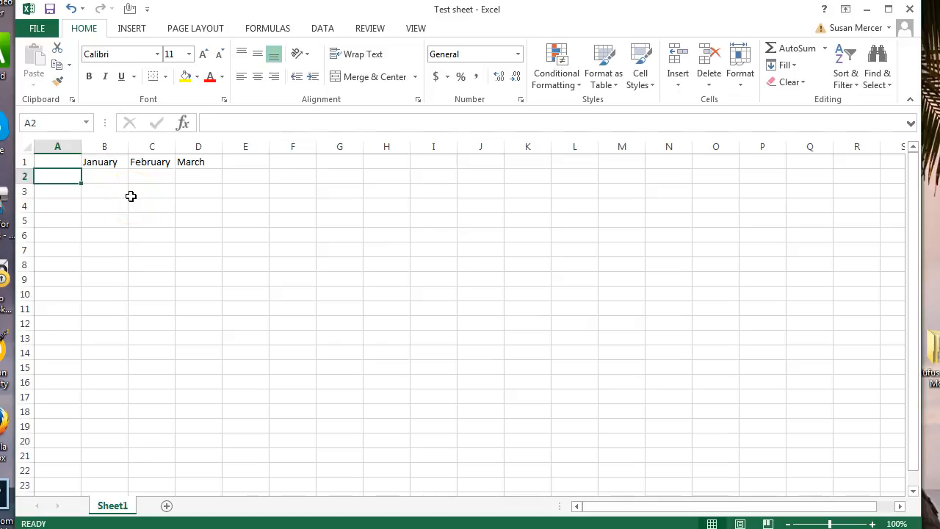
Enter the row labels Dues, Winter Carnival and Area Guide in A2, A3 and A4.
{"action": "type", "text": "In"}
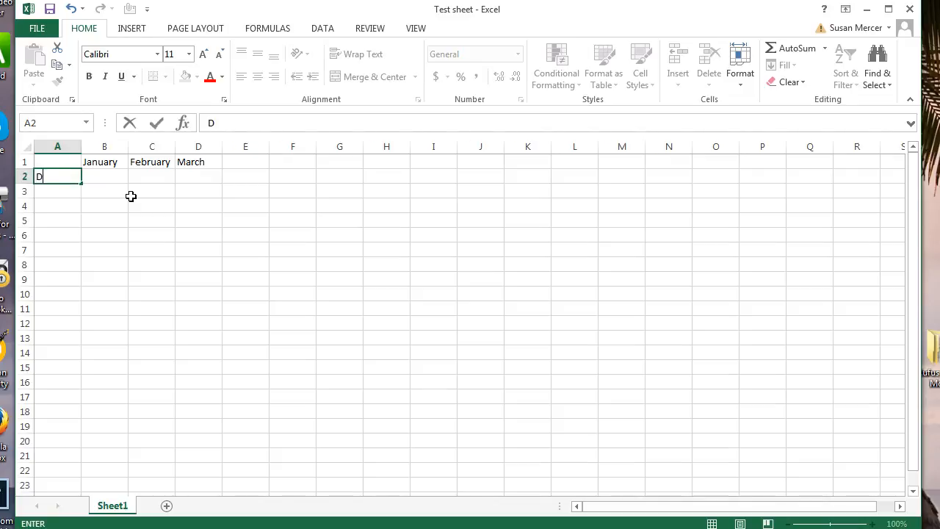
{"action": "key", "text": "Return"}
{"action": "type", "text": "Winter Carnival"}
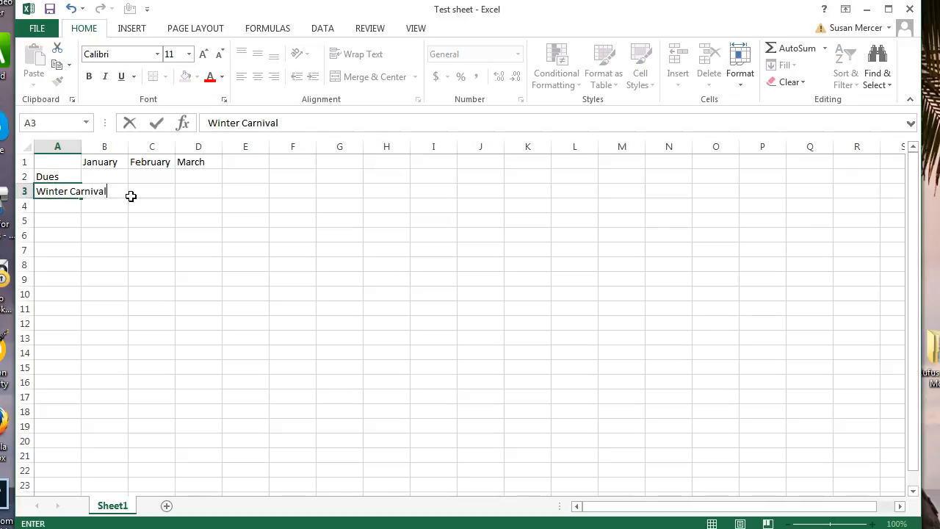
{"action": "key", "text": "Return"}
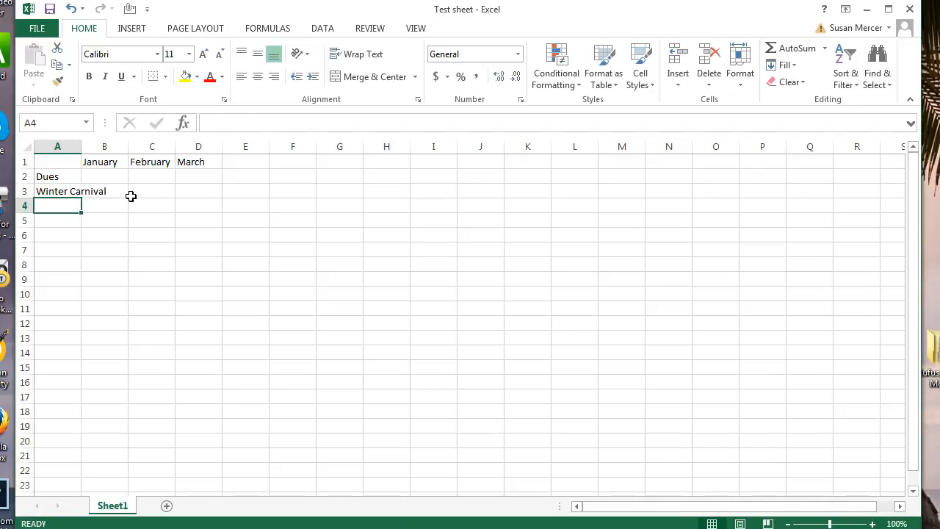
{"action": "type", "text": "Area"}
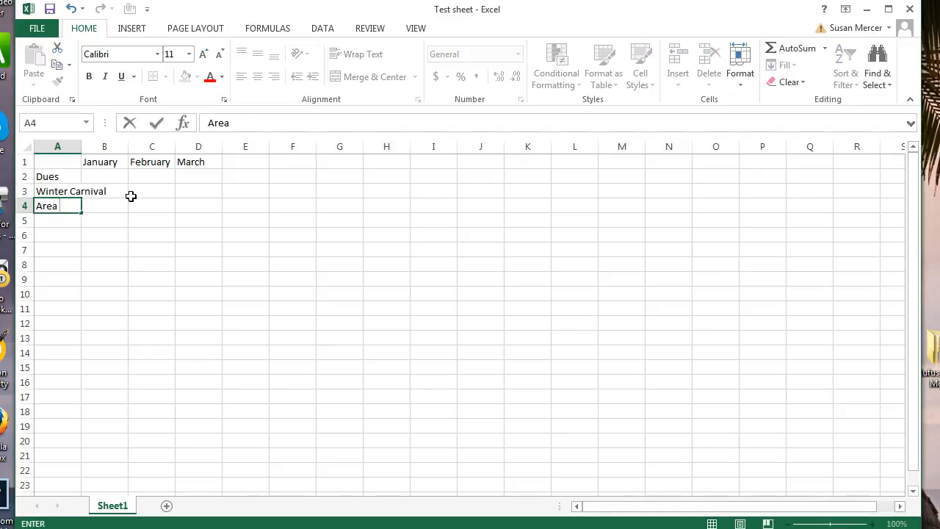
{"action": "type", "text": " Guide"}
{"action": "left_click", "coordinate": [211, 284]}
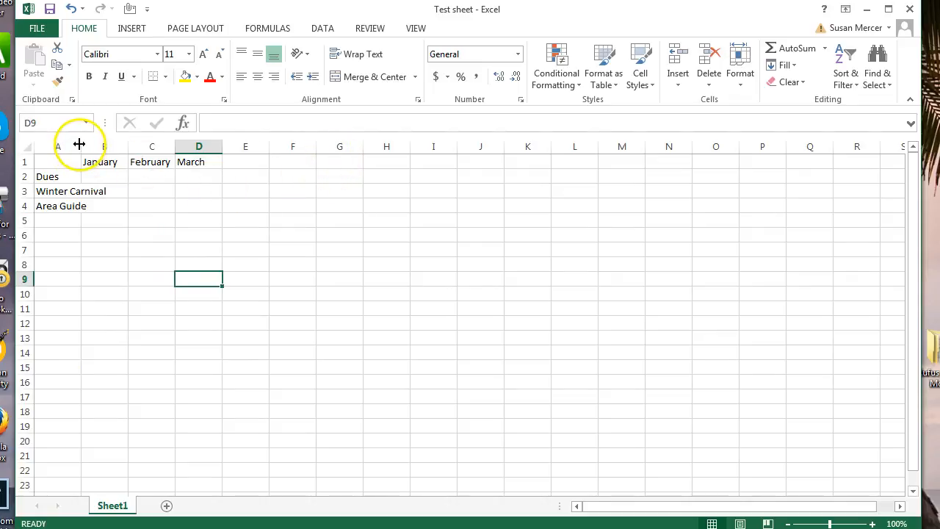
Widen column A to fit the Winter Carnival label.
{"action": "left_click", "coordinate": [54, 192]}
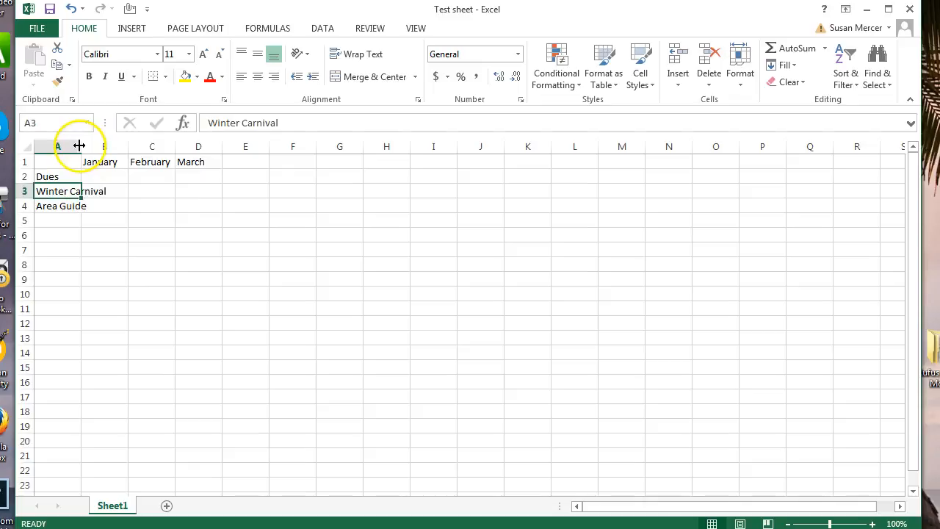
{"action": "left_click", "coordinate": [68, 251]}
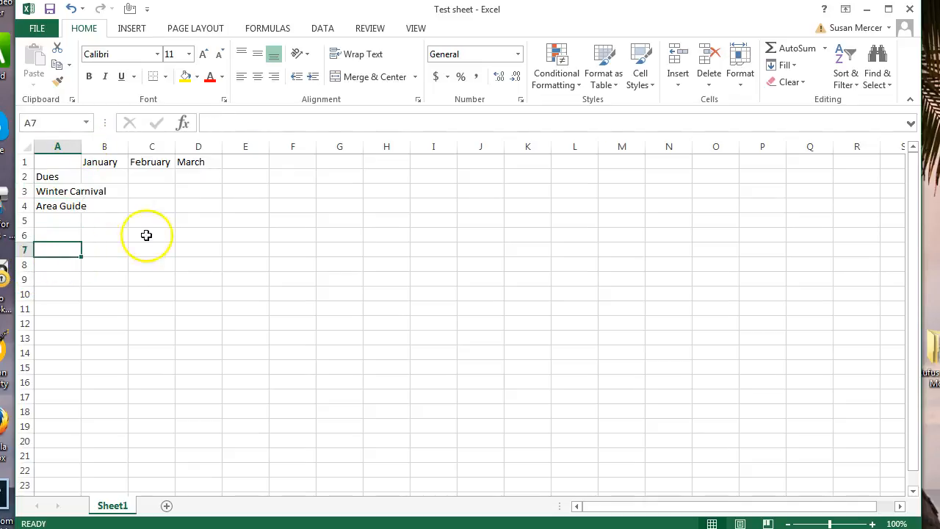
{"action": "left_click", "coordinate": [292, 251]}
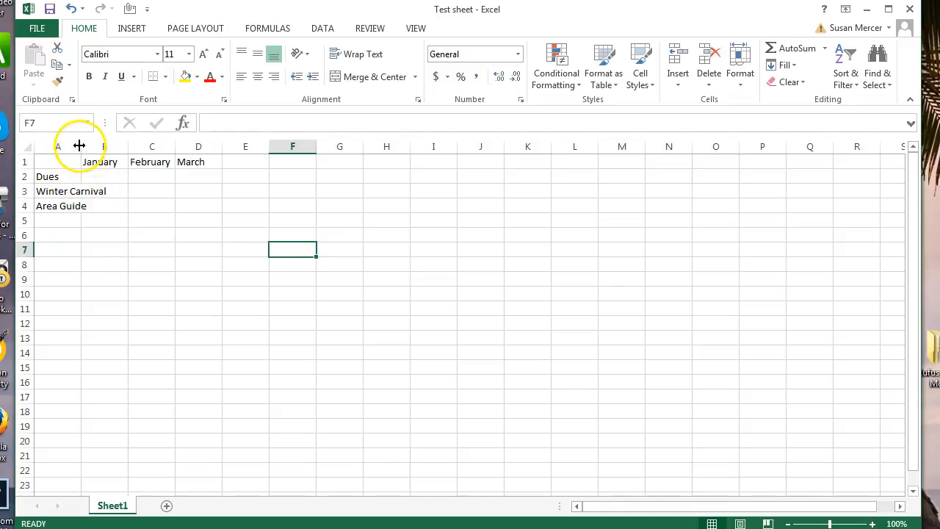
{"action": "left_click_drag", "start_coordinate": [81, 146], "coordinate": [114, 152]}
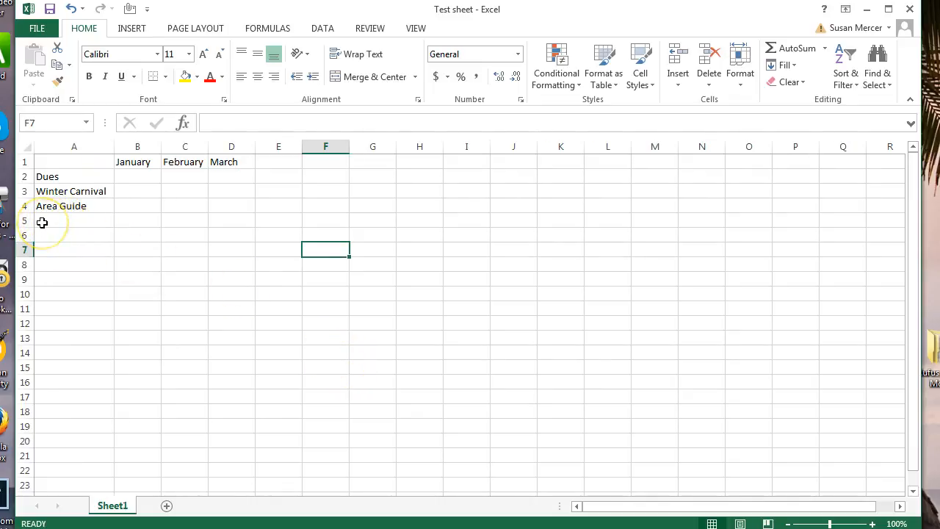
Add an 'emails' heading in E1 and a contact e-mail address in E4, then widen column E to fit.
{"action": "left_click", "coordinate": [269, 161]}
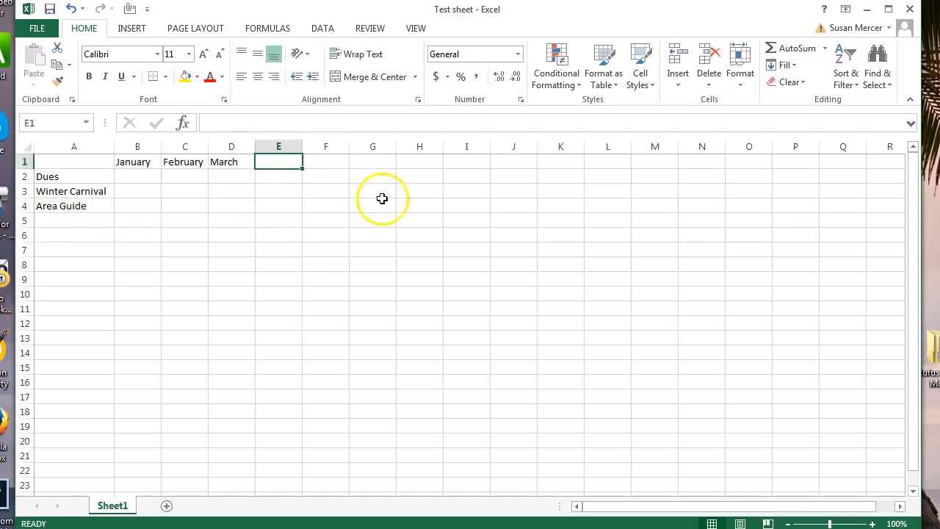
{"action": "type", "text": "emails"}
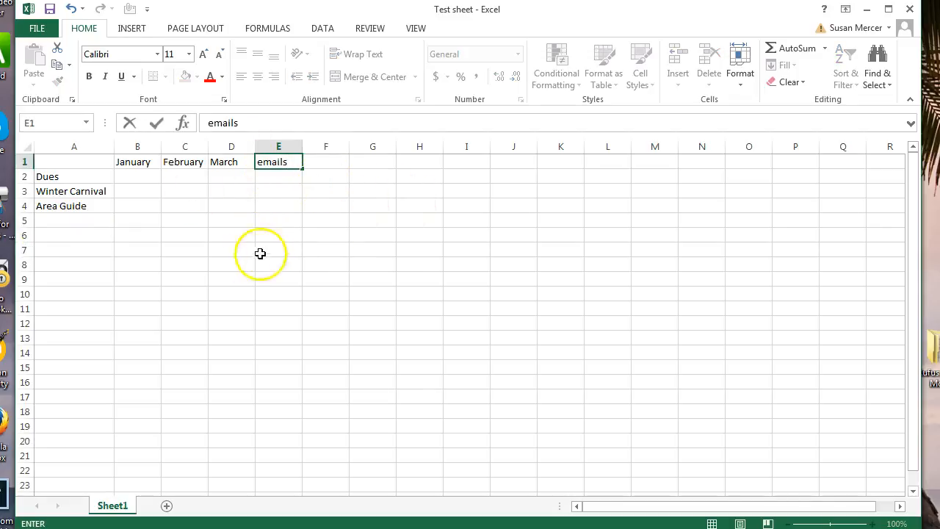
{"action": "left_click", "coordinate": [269, 205]}
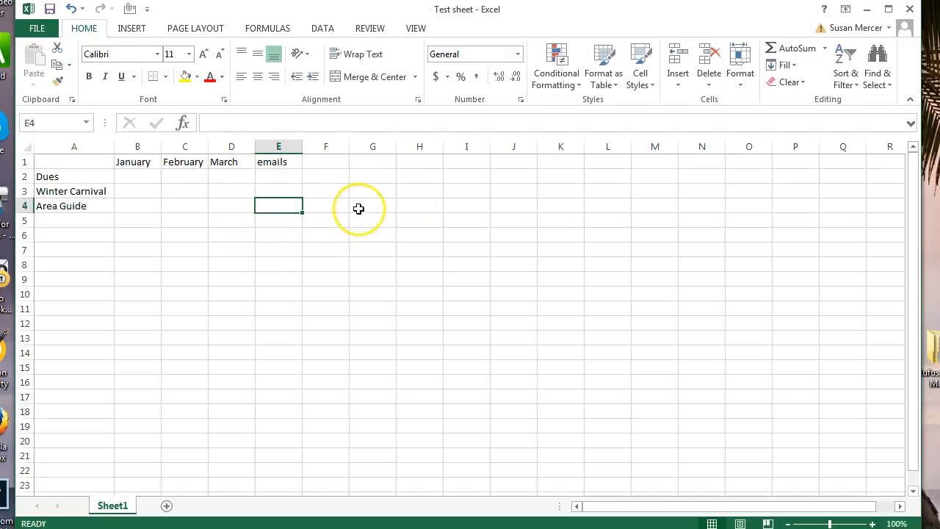
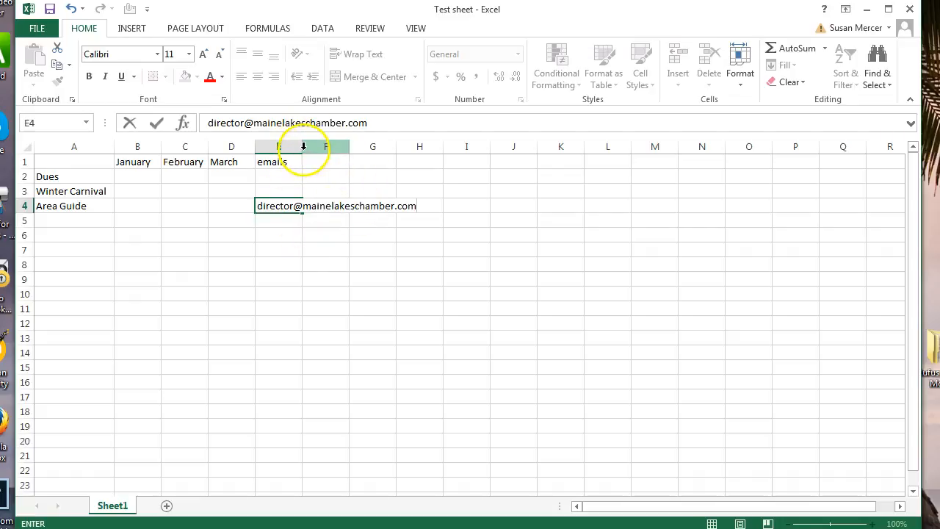
{"action": "left_click", "coordinate": [302, 294]}
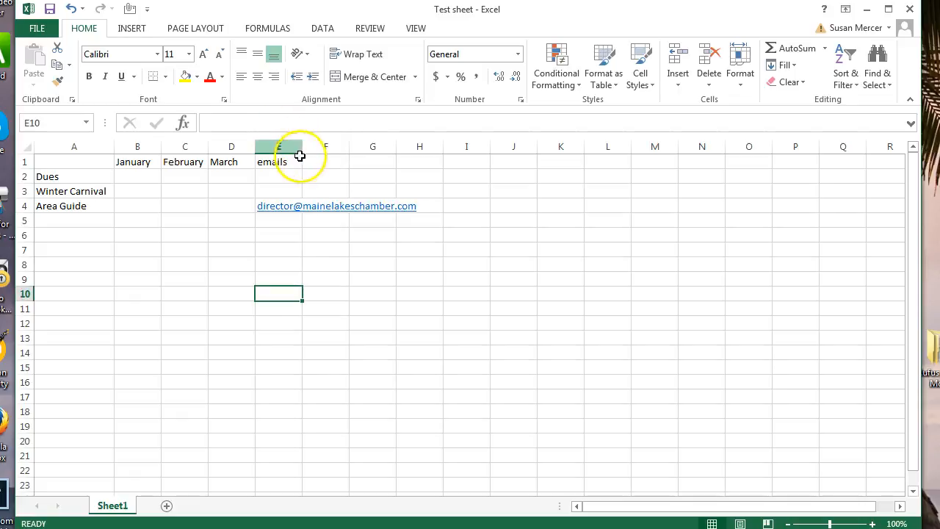
{"action": "left_click_drag", "start_coordinate": [301, 147], "coordinate": [420, 151]}
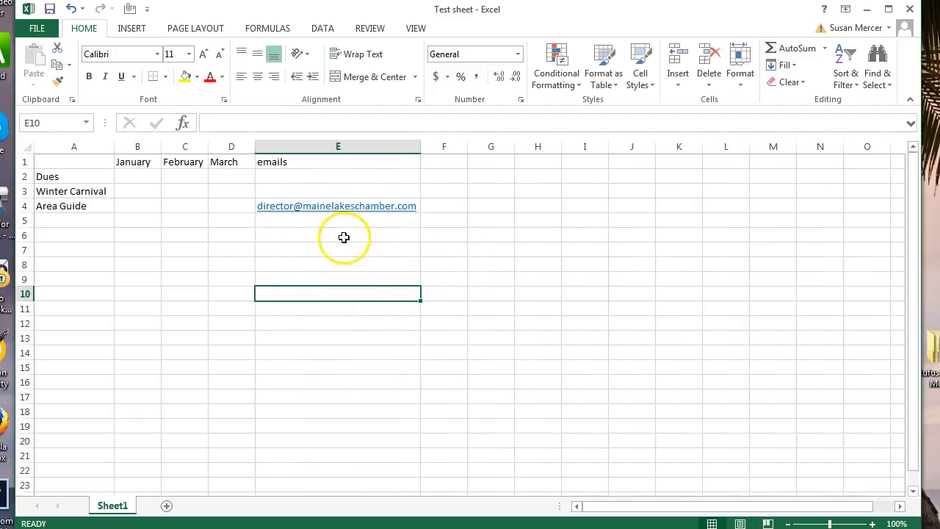
Enter an 'Address' heading in F1 and a street address in F4.
{"action": "left_click", "coordinate": [447, 161]}
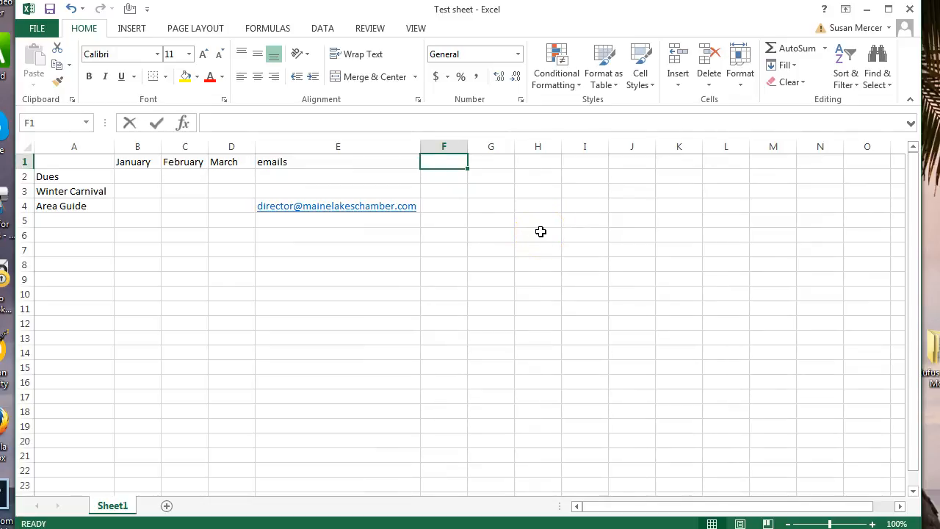
{"action": "type", "text": "Address"}
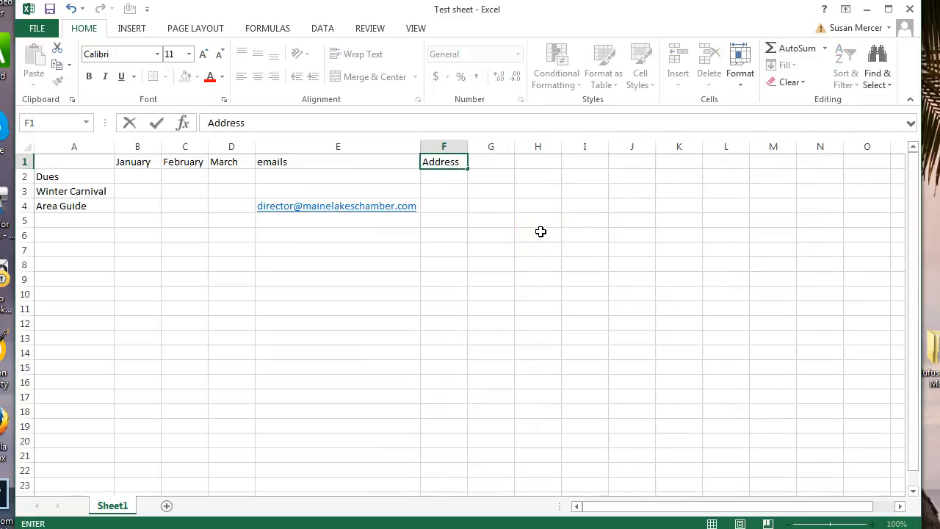
{"action": "key", "text": "Down"}
{"action": "key", "text": "Down"}
{"action": "key", "text": "Down"}
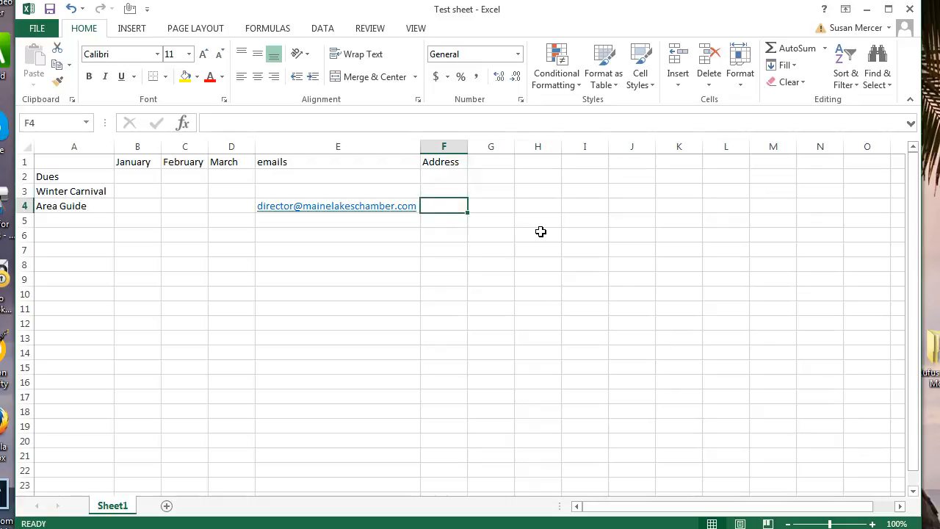
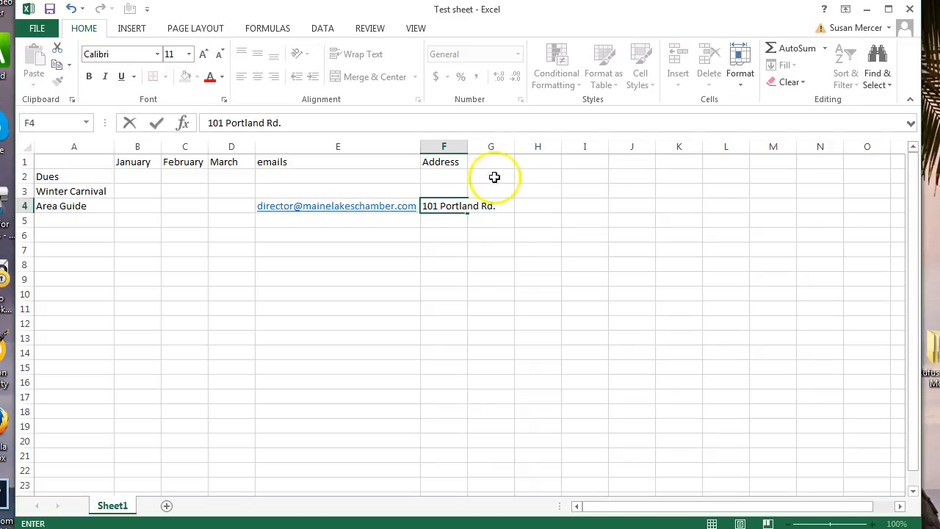
{"action": "left_click", "coordinate": [520, 293]}
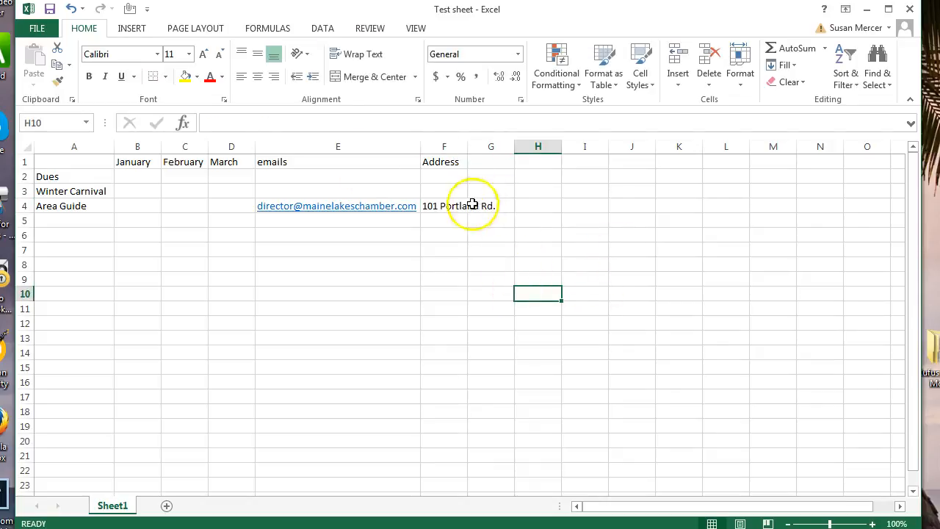
Widen column F slightly and wrap the F4 address onto two lines.
{"action": "left_click_drag", "start_coordinate": [467, 147], "coordinate": [485, 148]}
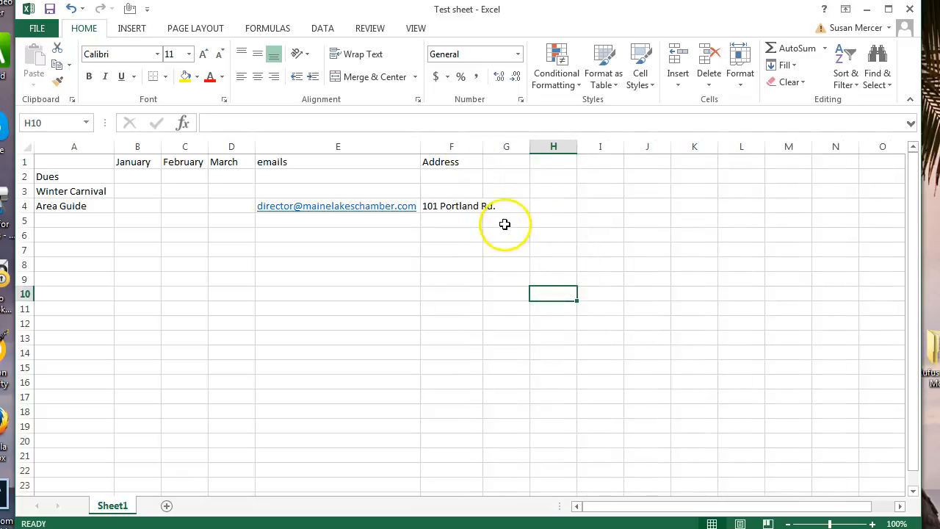
{"action": "left_click", "coordinate": [447, 206]}
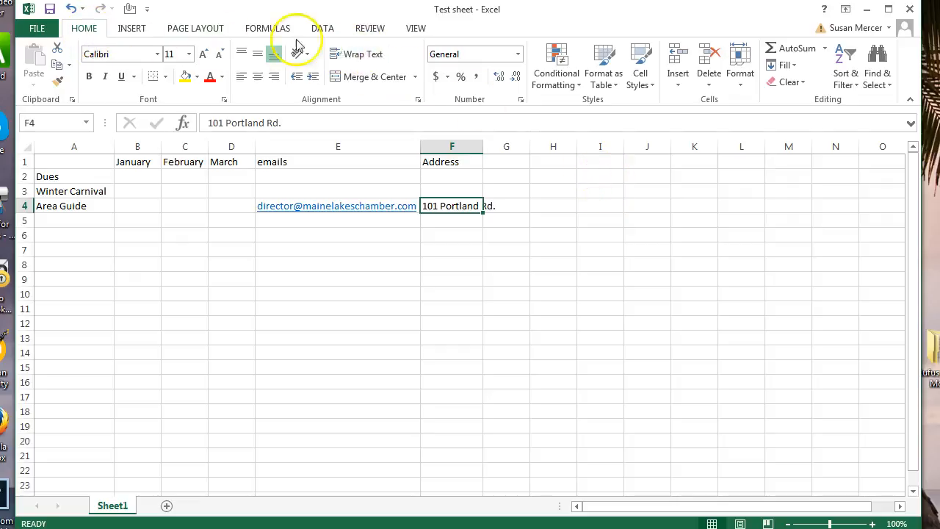
{"action": "left_click", "coordinate": [349, 56]}
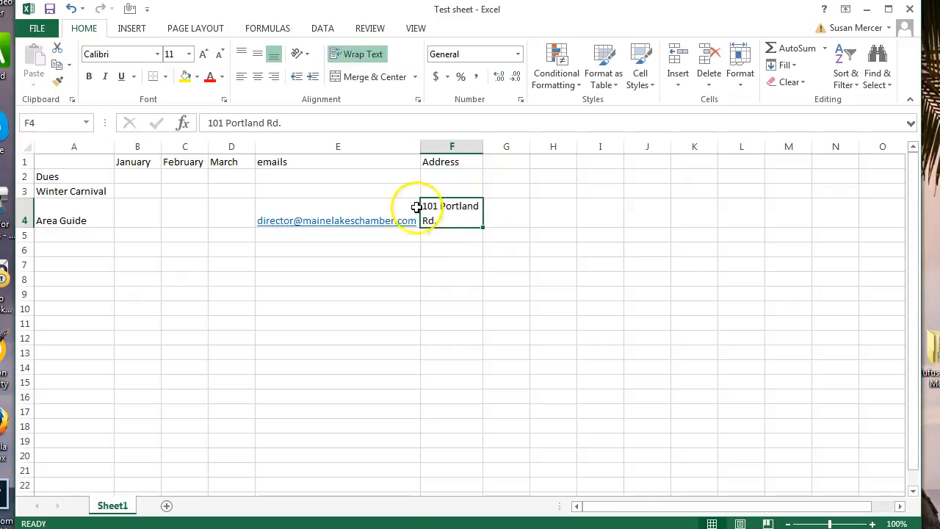
{"action": "left_click", "coordinate": [481, 327]}
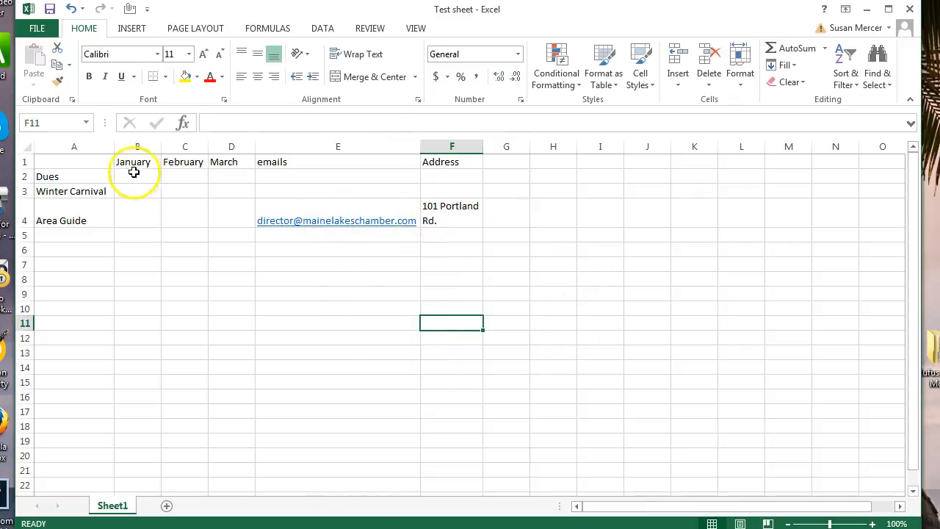
Format the B1:F1 headings in Adobe Caslon Pro Bold, non-italic, centred in their cells.
{"action": "left_click_drag", "start_coordinate": [119, 164], "coordinate": [462, 163]}
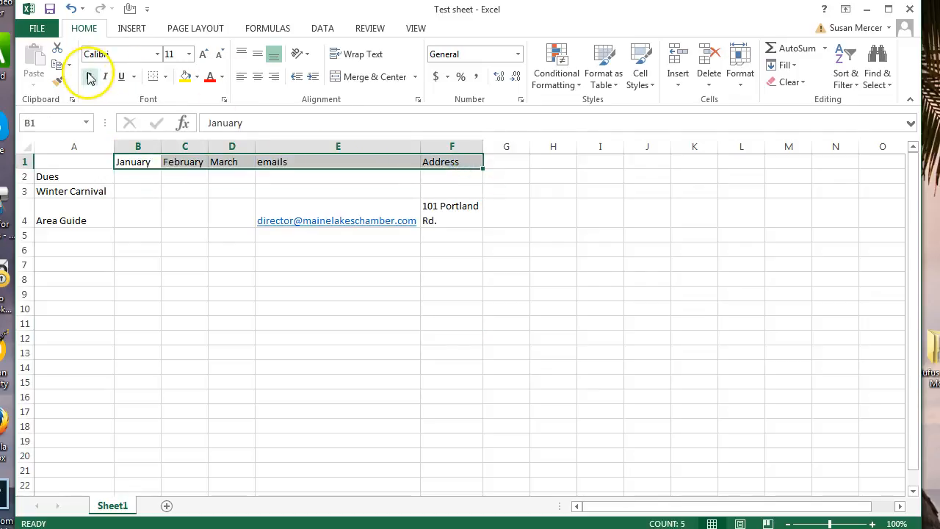
{"action": "left_click", "coordinate": [157, 54]}
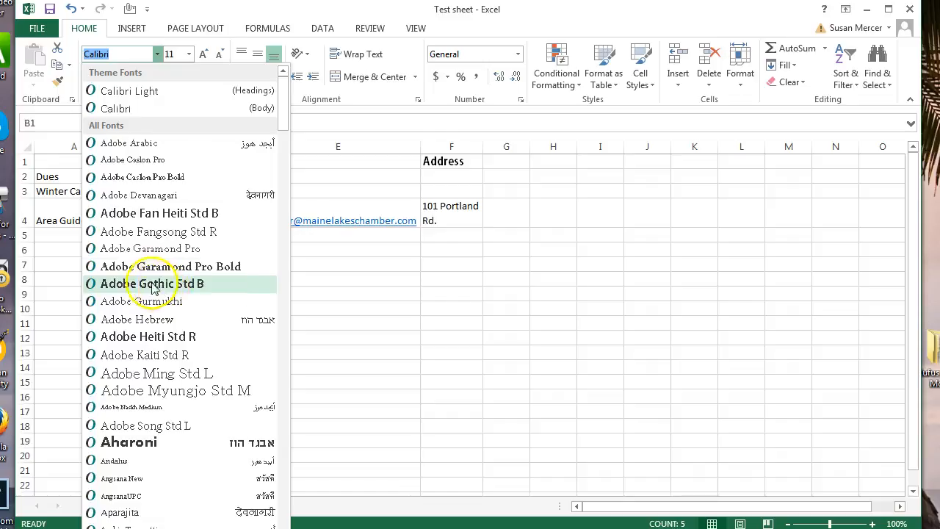
{"action": "left_click", "coordinate": [140, 178]}
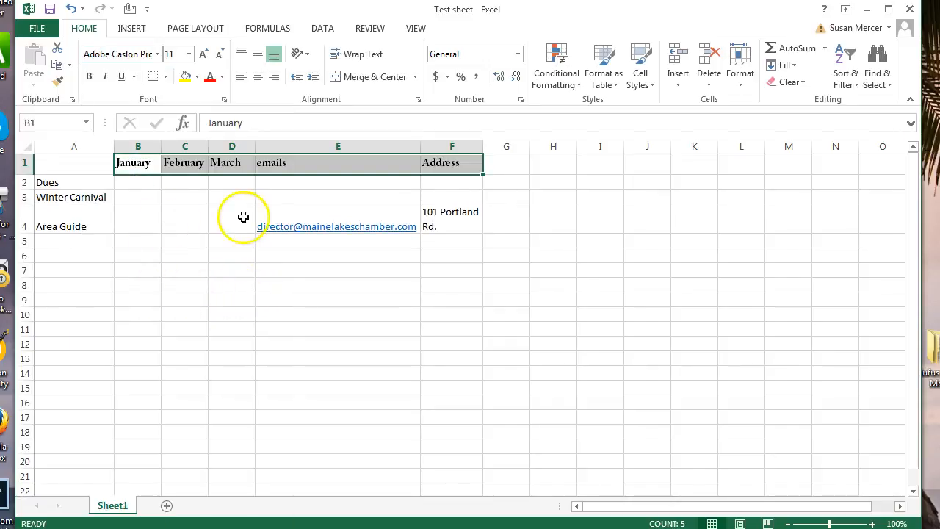
{"action": "left_click", "coordinate": [106, 77]}
{"action": "left_click", "coordinate": [105, 77]}
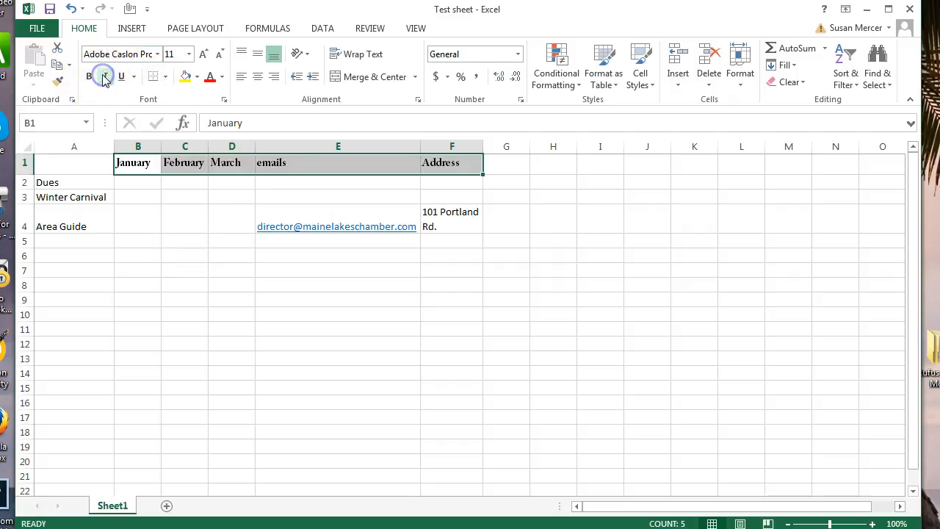
{"action": "left_click", "coordinate": [257, 78]}
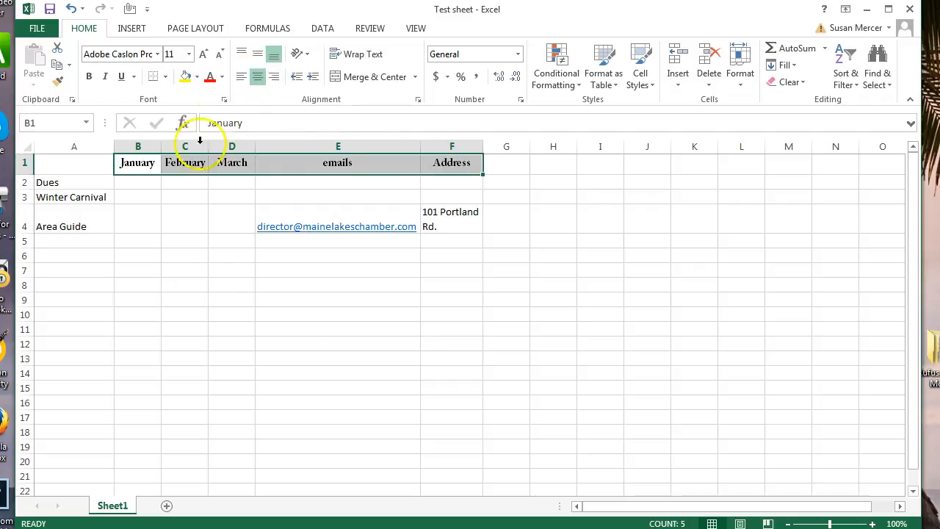
{"action": "left_click", "coordinate": [407, 330]}
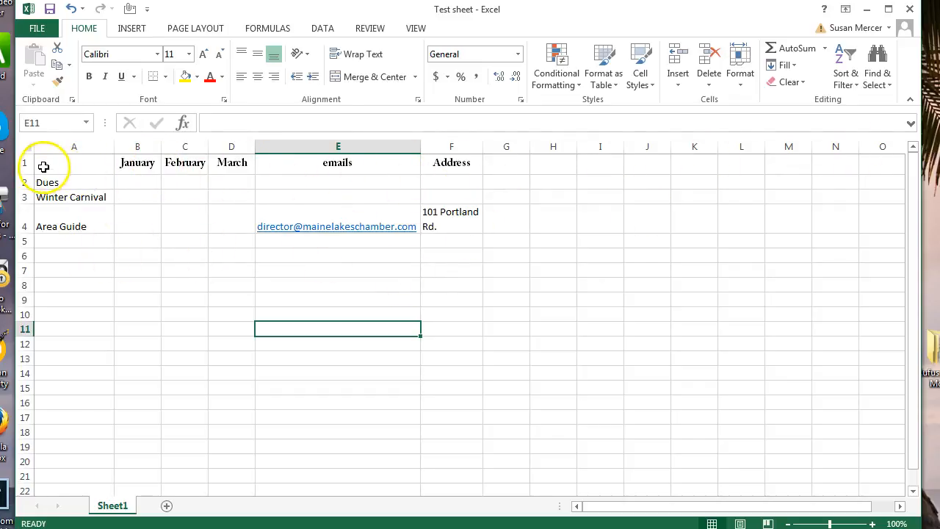
Fill the A1:F1 header cells with a light gold theme colour.
{"action": "left_click_drag", "start_coordinate": [57, 162], "coordinate": [460, 163]}
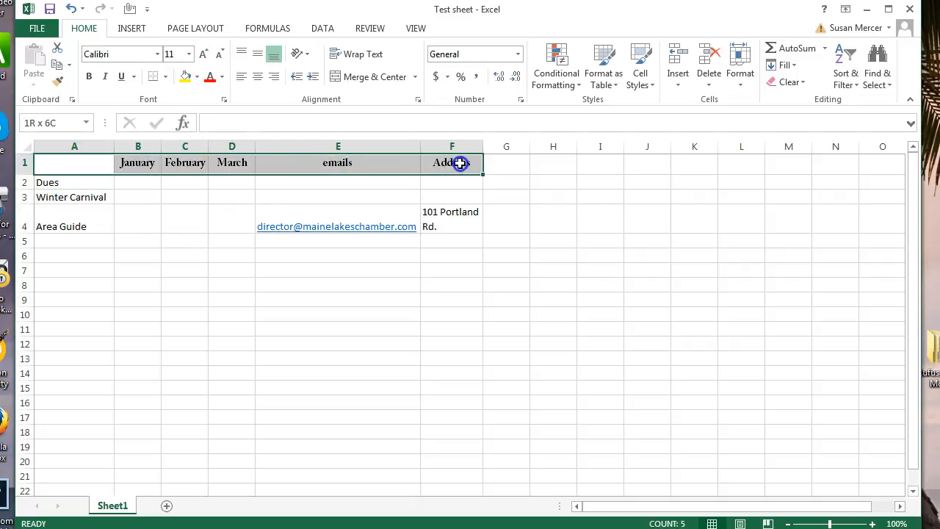
{"action": "left_click", "coordinate": [197, 77]}
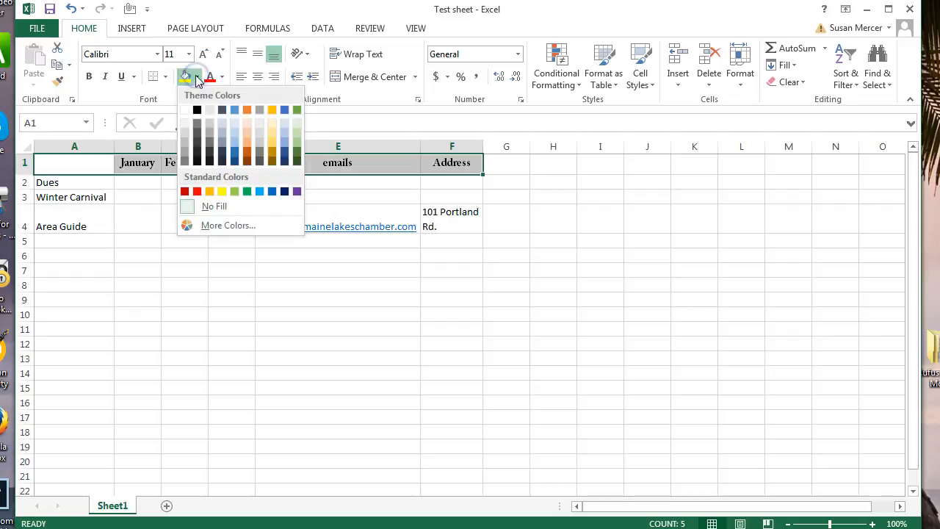
{"action": "left_click", "coordinate": [272, 126]}
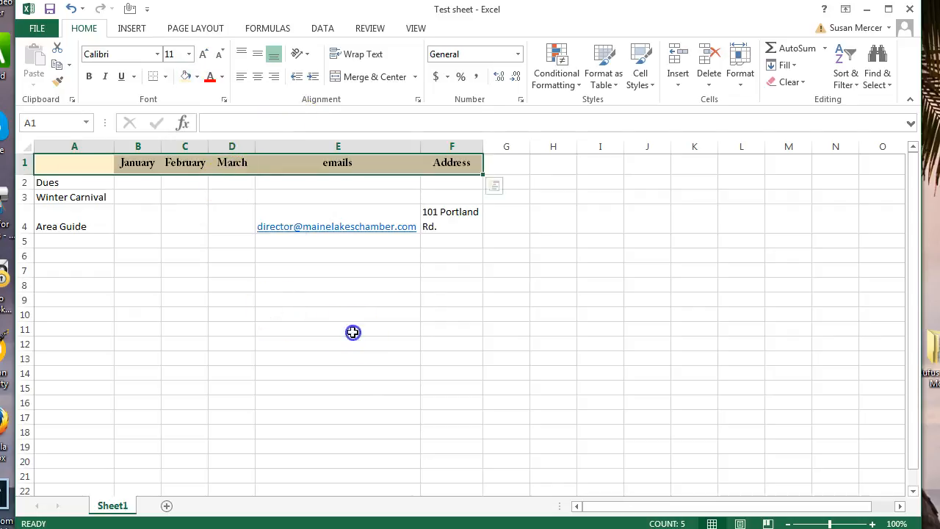
{"action": "left_click", "coordinate": [352, 331]}
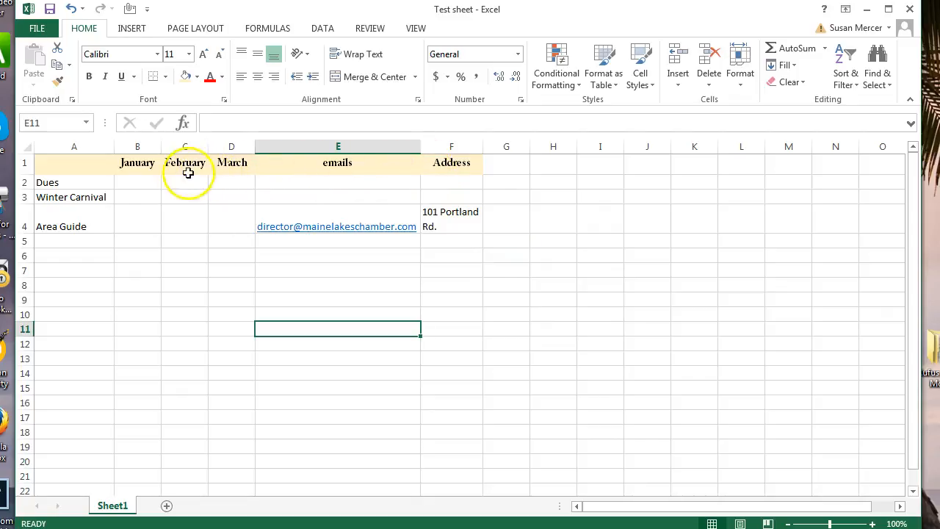
Apply All Borders to the table range A1:F10.
{"action": "left_click_drag", "start_coordinate": [459, 313], "coordinate": [44, 164]}
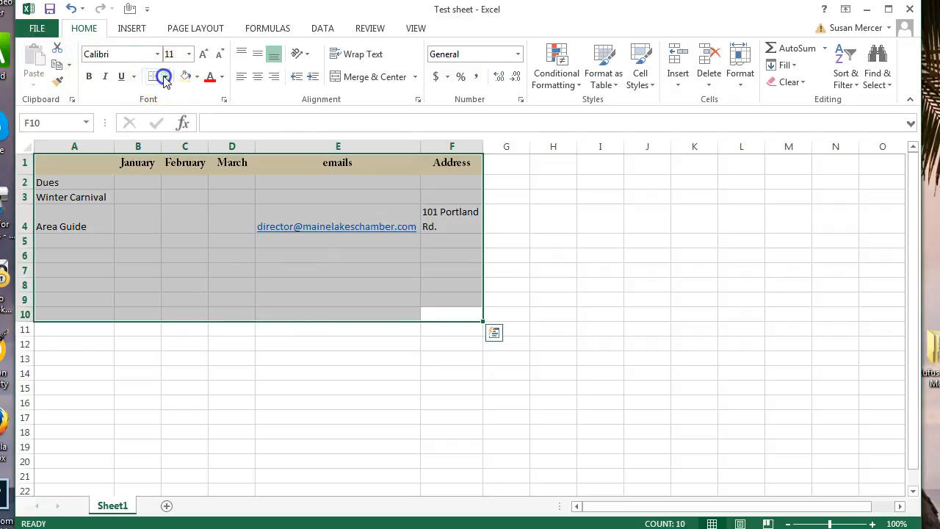
{"action": "left_click", "coordinate": [165, 77]}
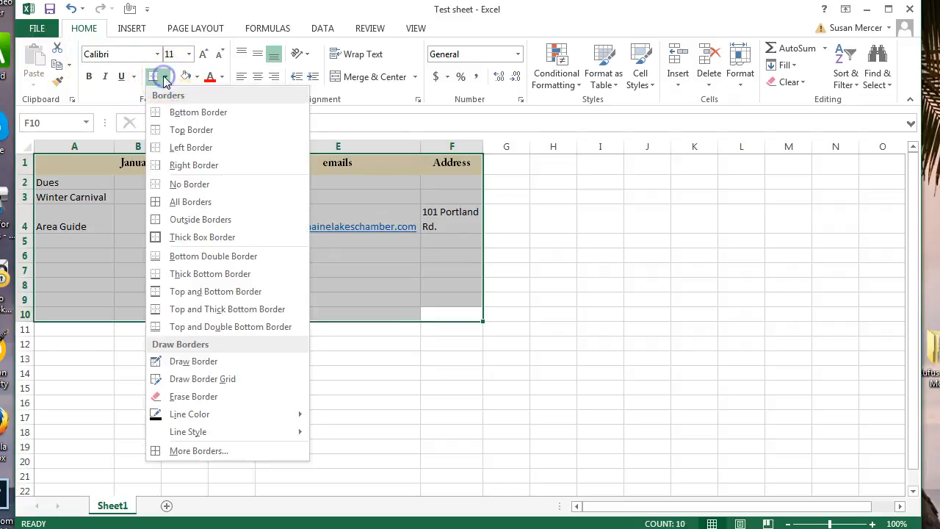
{"action": "left_click", "coordinate": [188, 206]}
{"action": "left_click", "coordinate": [448, 387]}
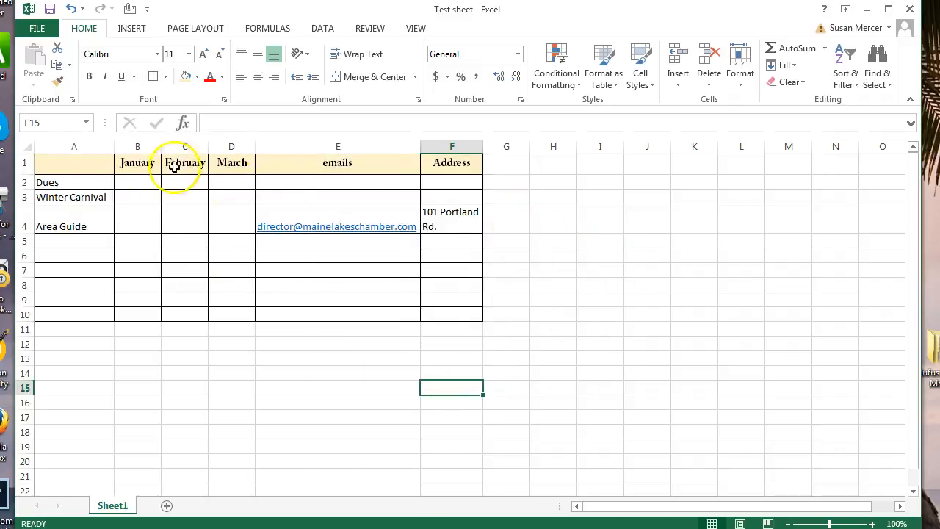
Give the header row A1:F1 a thick bottom border.
{"action": "left_click_drag", "start_coordinate": [45, 167], "coordinate": [454, 163]}
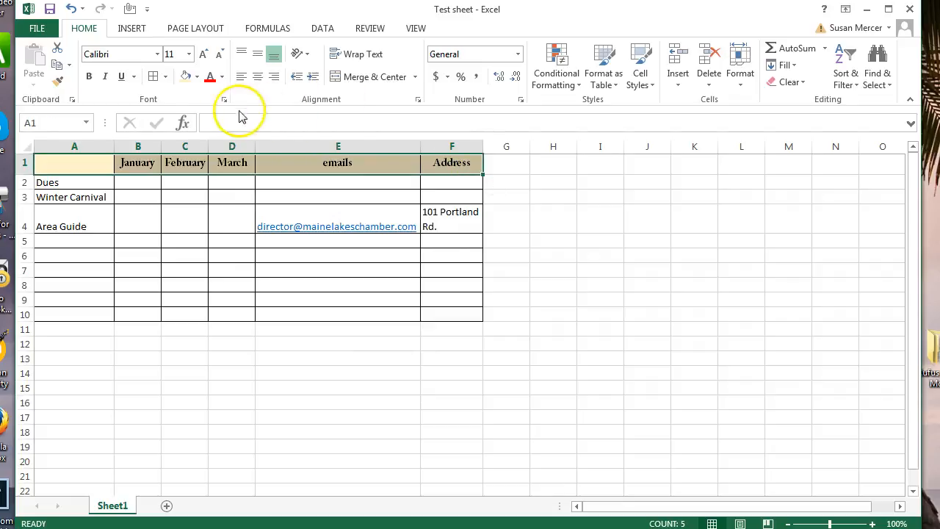
{"action": "left_click", "coordinate": [165, 77]}
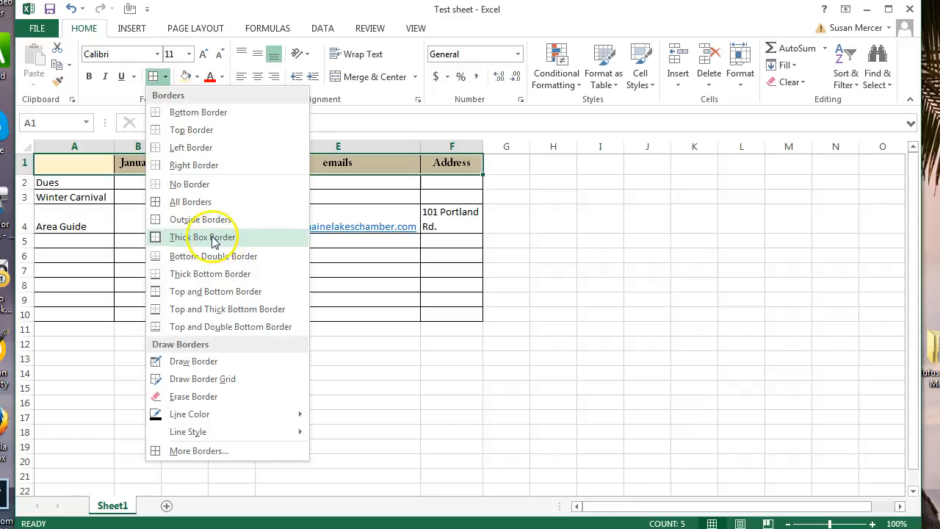
{"action": "left_click", "coordinate": [209, 279]}
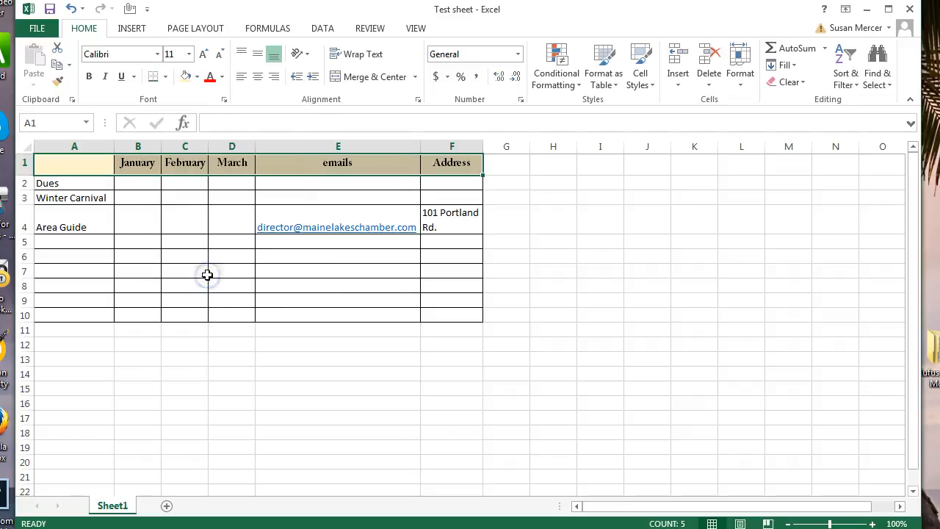
{"action": "left_click", "coordinate": [595, 300]}
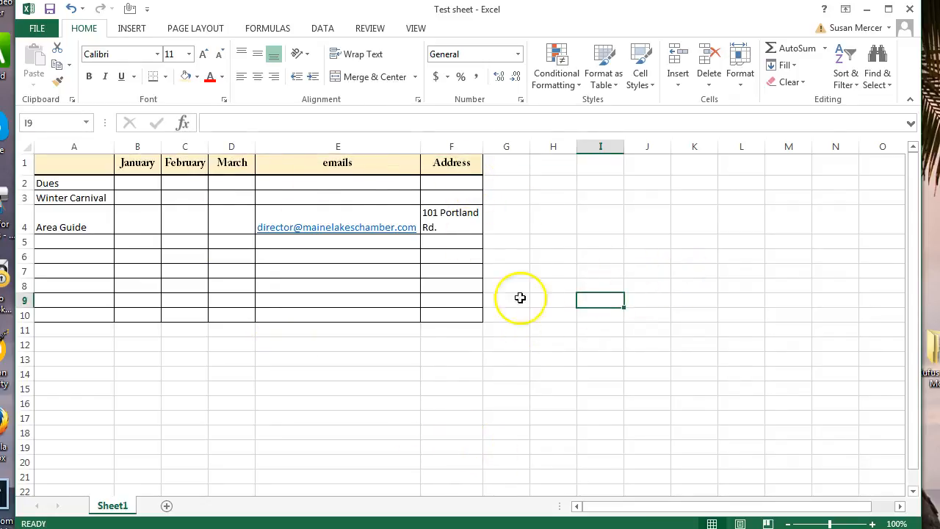
Enter Dues of 2000, 1000 and 500 in B2:D2 and a 'Totals' heading in G1.
{"action": "left_click", "coordinate": [137, 184]}
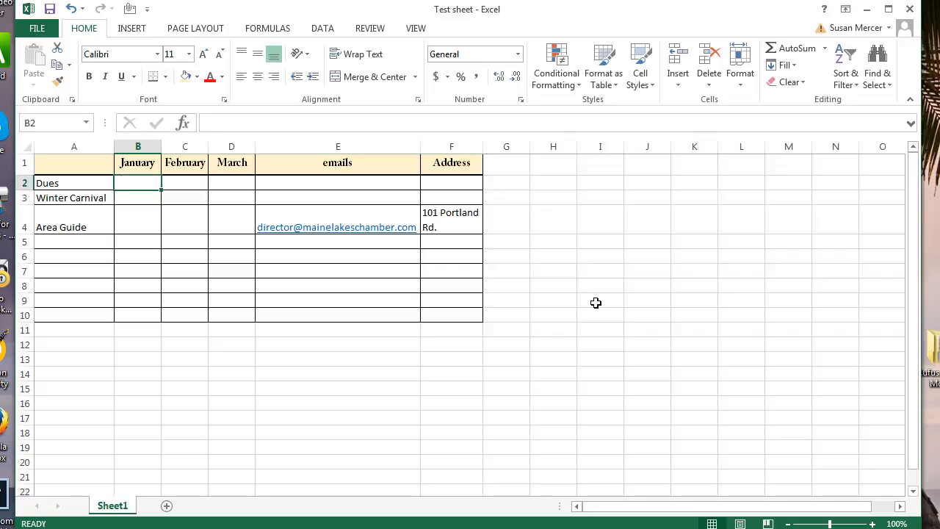
{"action": "type", "text": "2000"}
{"action": "key", "text": "Tab"}
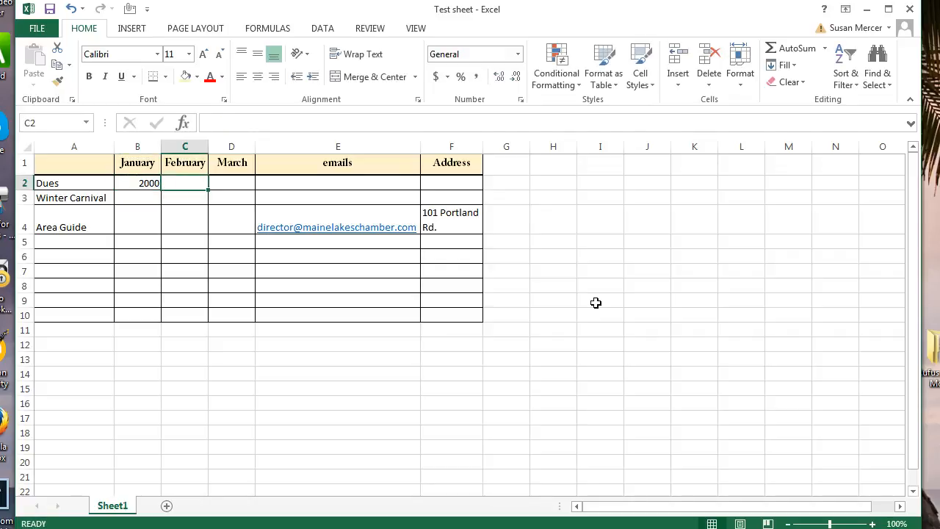
{"action": "type", "text": "1000"}
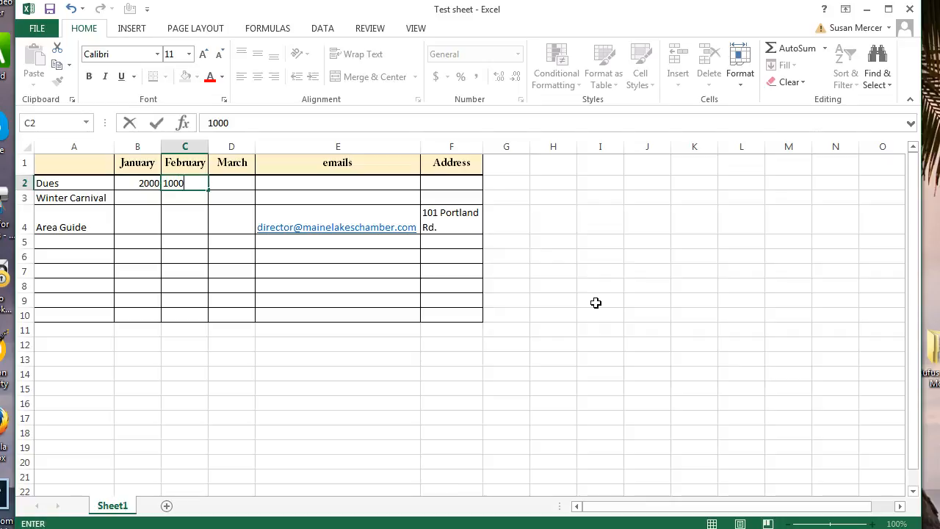
{"action": "key", "text": "Tab"}
{"action": "type", "text": "50"}
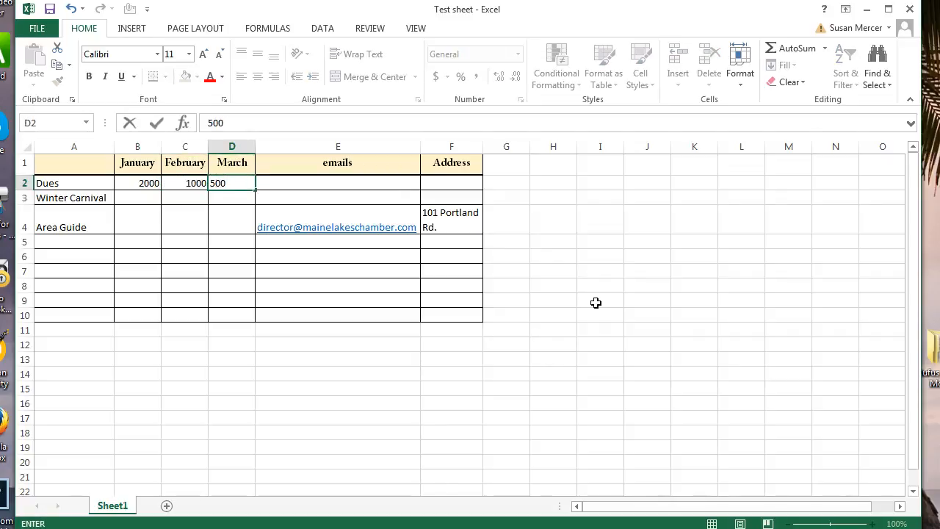
{"action": "left_click", "coordinate": [512, 164]}
{"action": "type", "text": "Totals"}
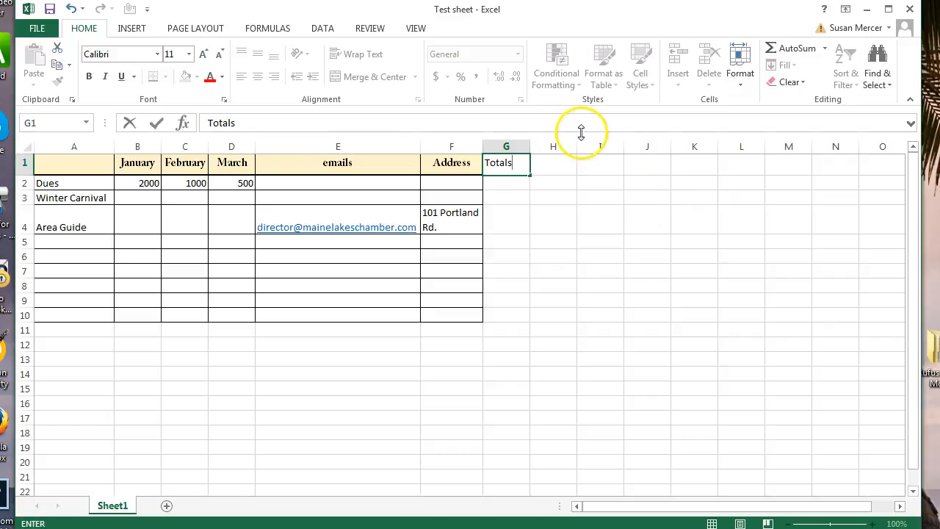
Apply All Borders to the Totals column G1:G10.
{"action": "left_click", "coordinate": [600, 216]}
{"action": "left_click_drag", "start_coordinate": [518, 315], "coordinate": [516, 166]}
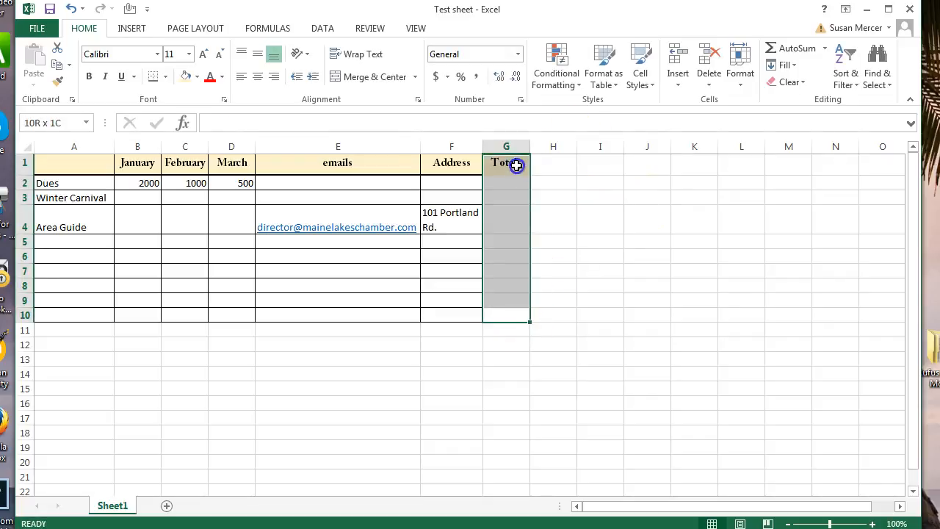
{"action": "left_click", "coordinate": [165, 76]}
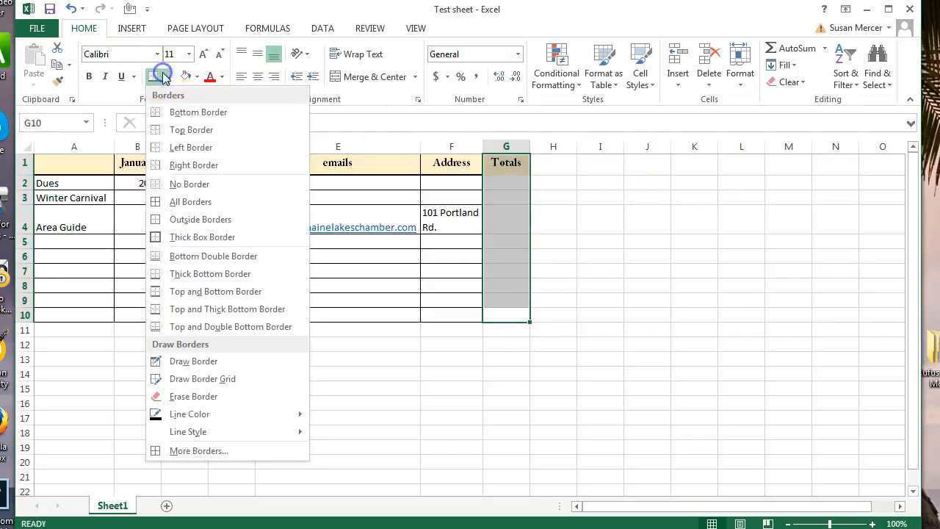
{"action": "left_click", "coordinate": [190, 201]}
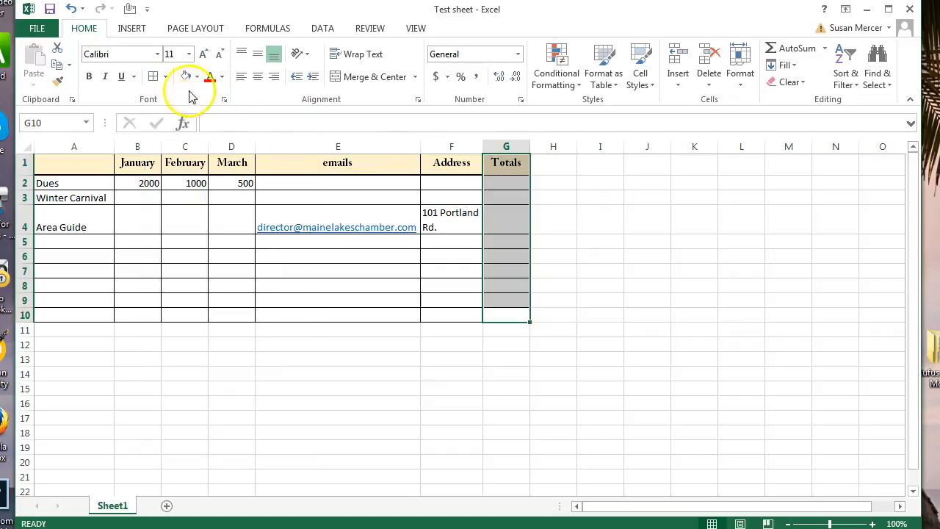
{"action": "left_click", "coordinate": [168, 77]}
{"action": "left_click", "coordinate": [554, 185]}
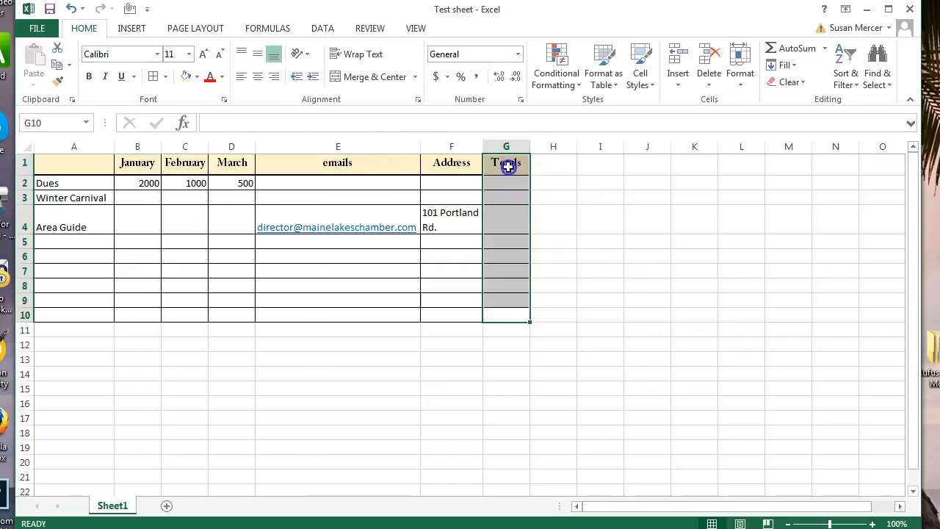
Put a thick box border around the Totals header cell G1.
{"action": "left_click", "coordinate": [508, 166]}
{"action": "left_click", "coordinate": [165, 76]}
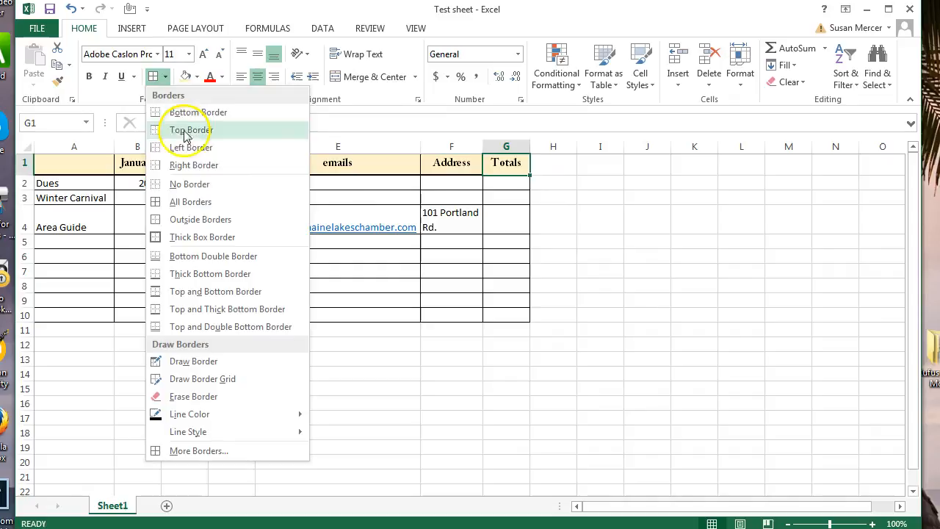
{"action": "left_click", "coordinate": [192, 236]}
{"action": "left_click", "coordinate": [651, 301]}
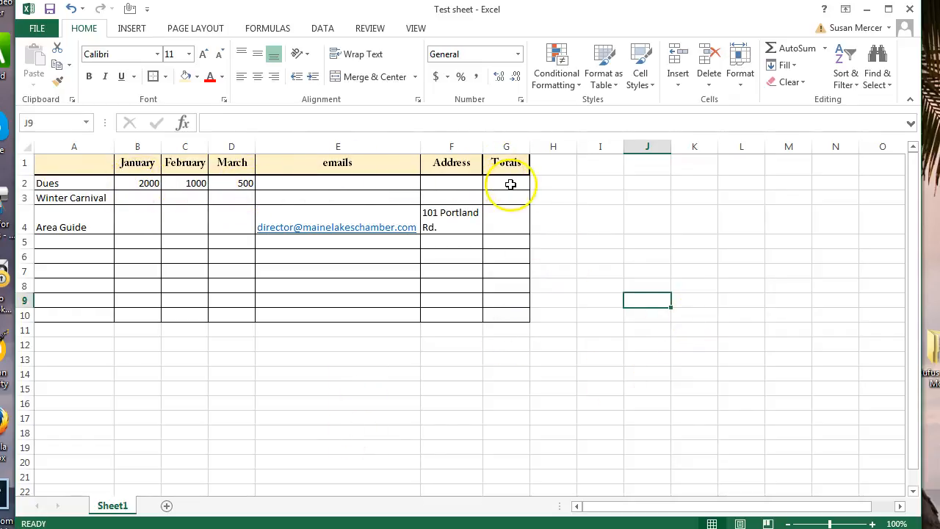
Copy the Totals column into column E before emails, then delete the leftover duplicate in column H.
{"action": "left_click_drag", "start_coordinate": [125, 181], "coordinate": [511, 184]}
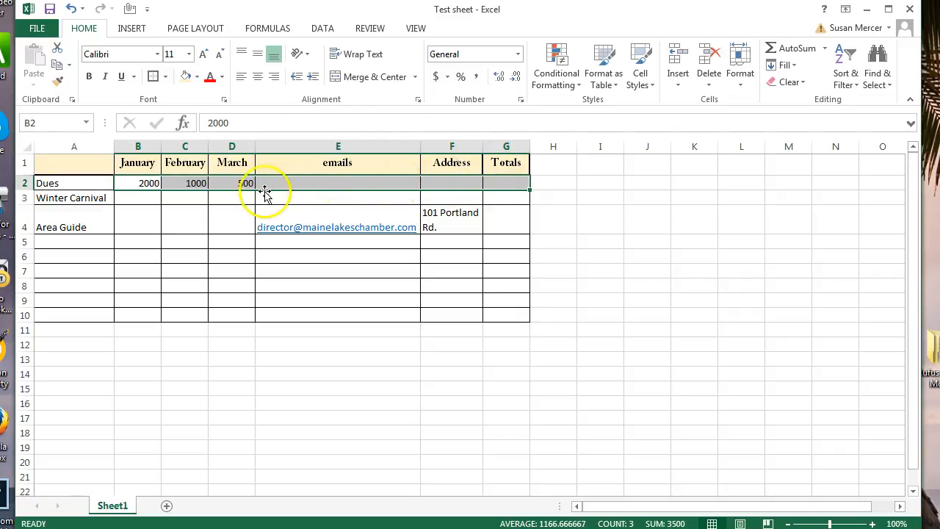
{"action": "left_click", "coordinate": [601, 242]}
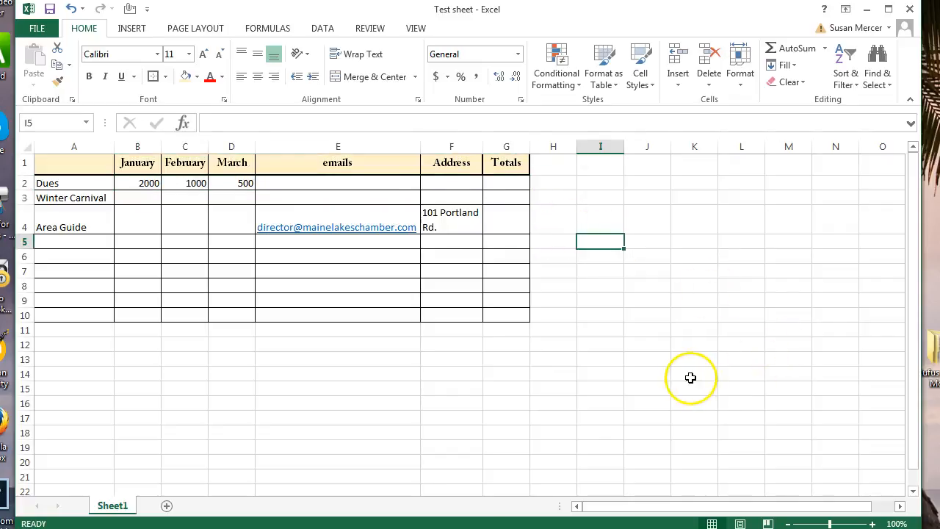
{"action": "right_click", "coordinate": [515, 143]}
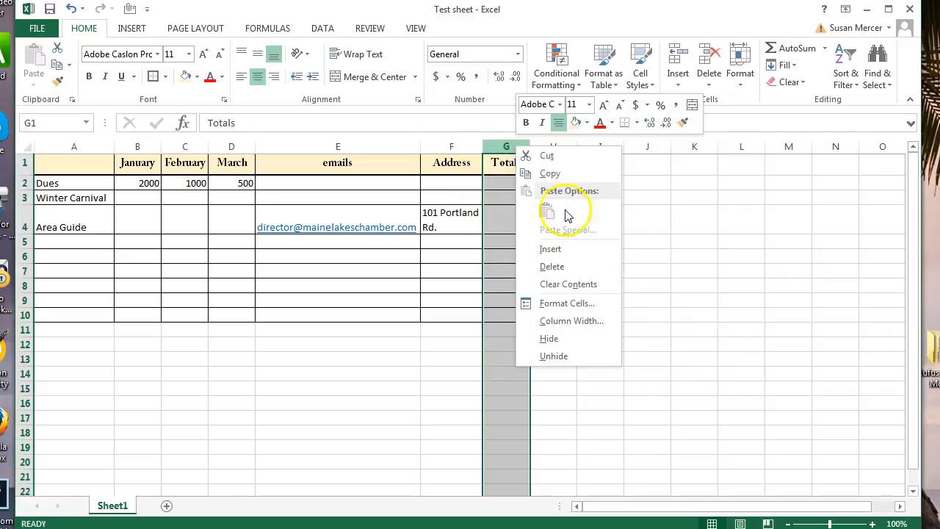
{"action": "left_click", "coordinate": [551, 174]}
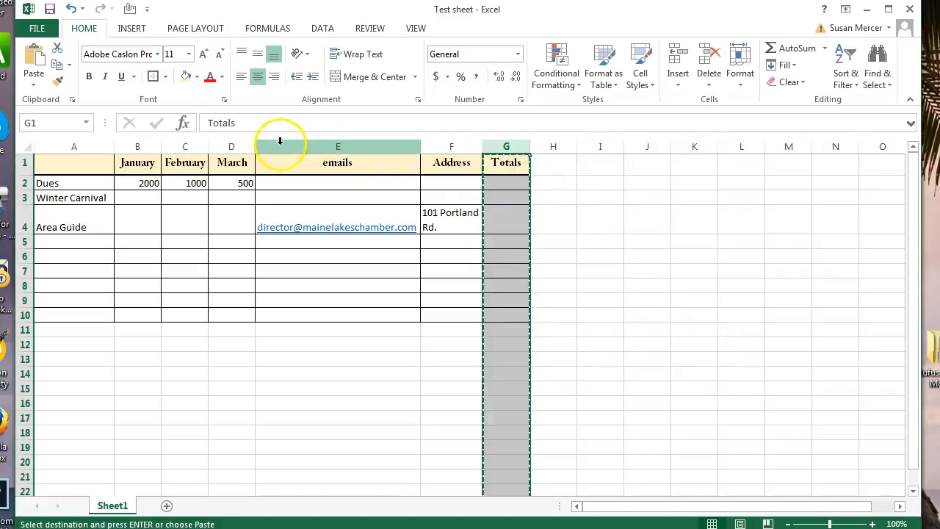
{"action": "right_click", "coordinate": [337, 142]}
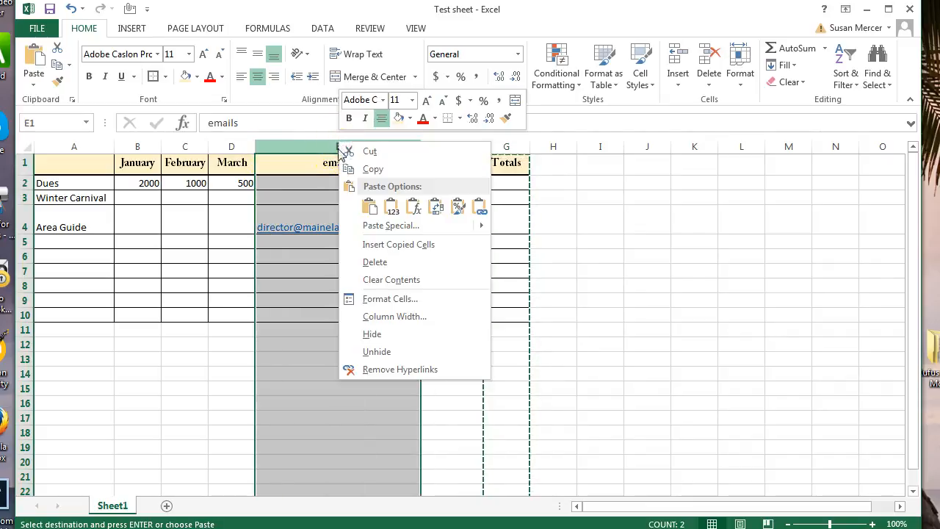
{"action": "left_click", "coordinate": [369, 247]}
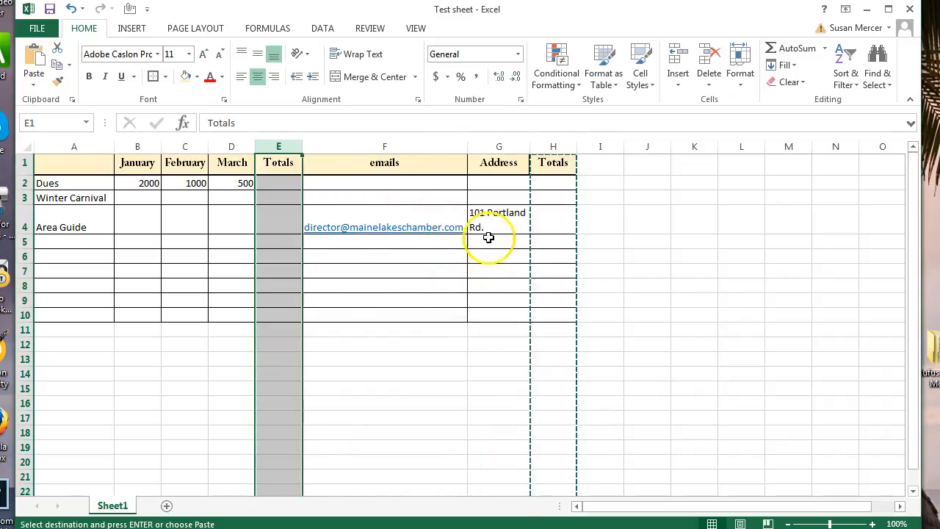
{"action": "right_click", "coordinate": [553, 146]}
{"action": "left_click", "coordinate": [584, 271]}
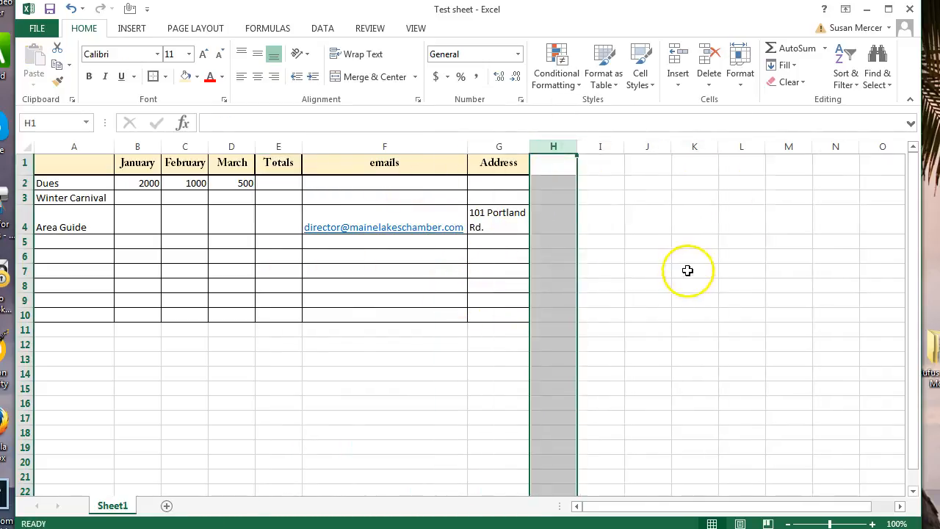
{"action": "left_click", "coordinate": [430, 358]}
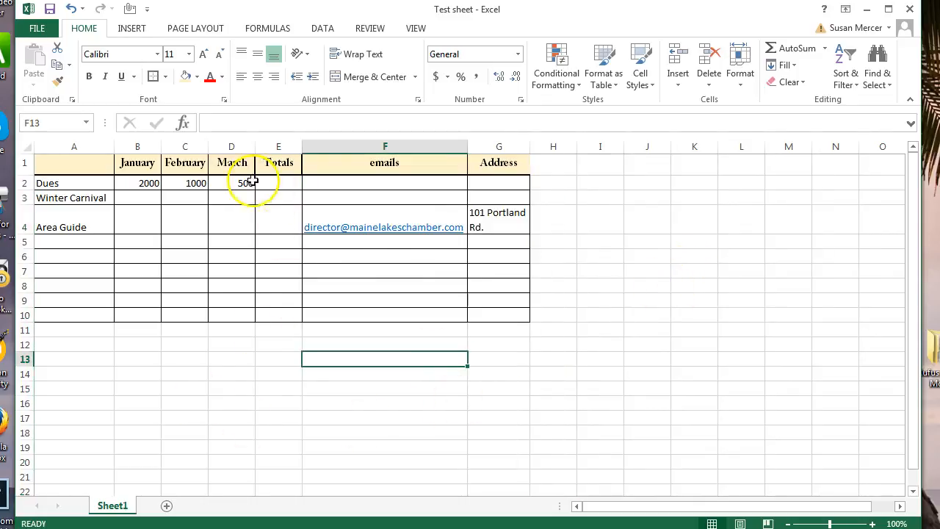
AutoSum the Dues months B2:E2 so the Totals column shows 3500.
{"action": "left_click_drag", "start_coordinate": [132, 183], "coordinate": [275, 183]}
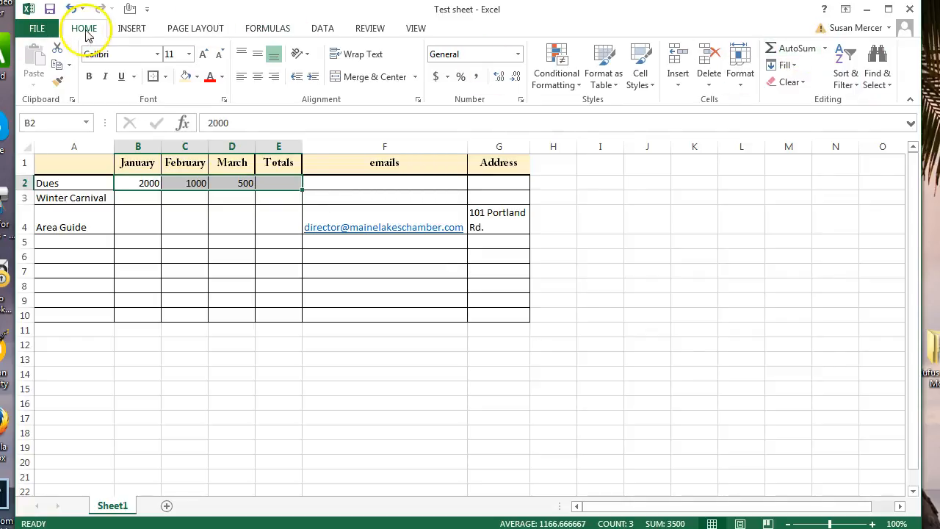
{"action": "left_click", "coordinate": [790, 48]}
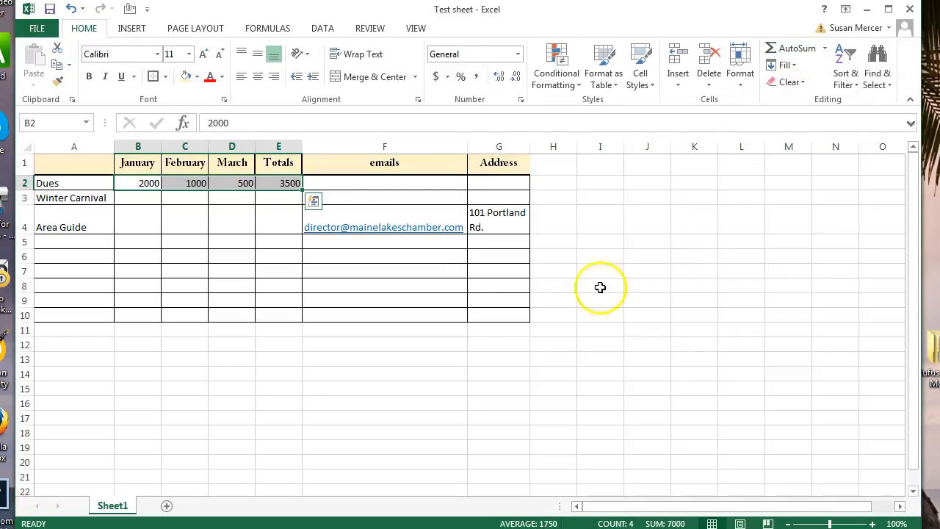
{"action": "left_click", "coordinate": [281, 405]}
Enter 50, 50 and 100 for Winter Carnival in B3:D3 and AutoSum them to 200 in E3.
{"action": "left_click", "coordinate": [144, 199]}
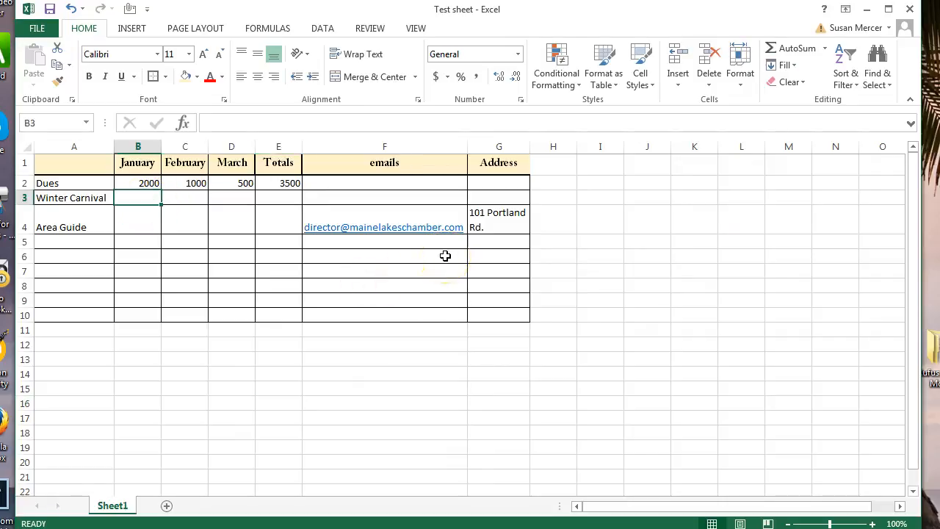
{"action": "type", "text": "50"}
{"action": "key", "text": "Tab"}
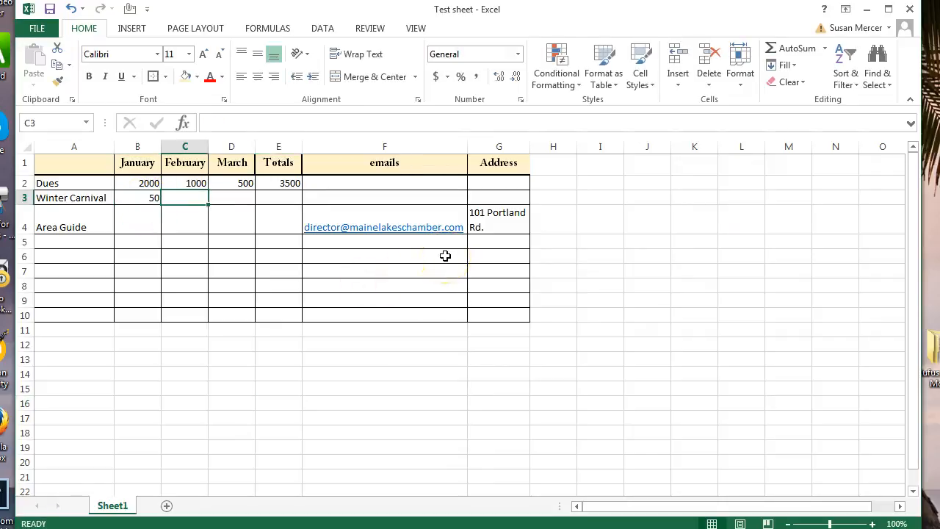
{"action": "type", "text": "50"}
{"action": "key", "text": "Tab"}
{"action": "type", "text": "100"}
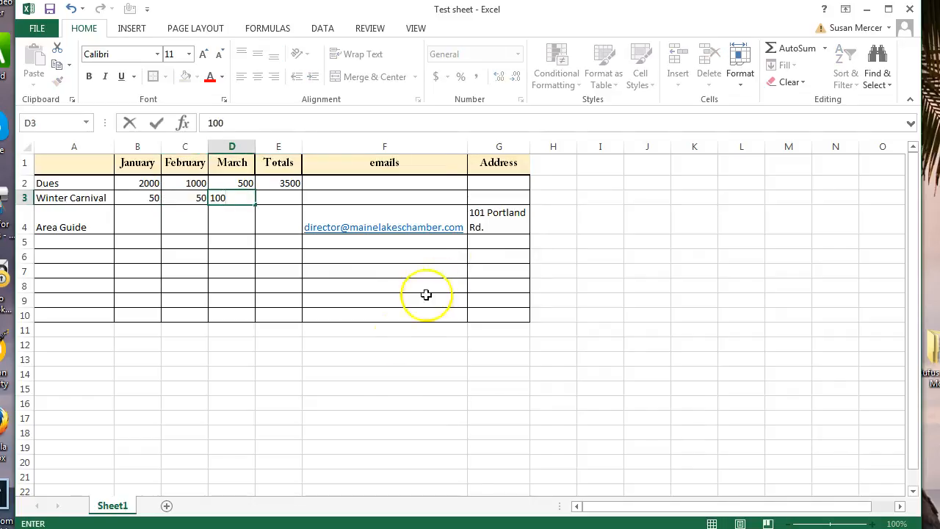
{"action": "left_click", "coordinate": [430, 384]}
{"action": "left_click_drag", "start_coordinate": [132, 195], "coordinate": [286, 191]}
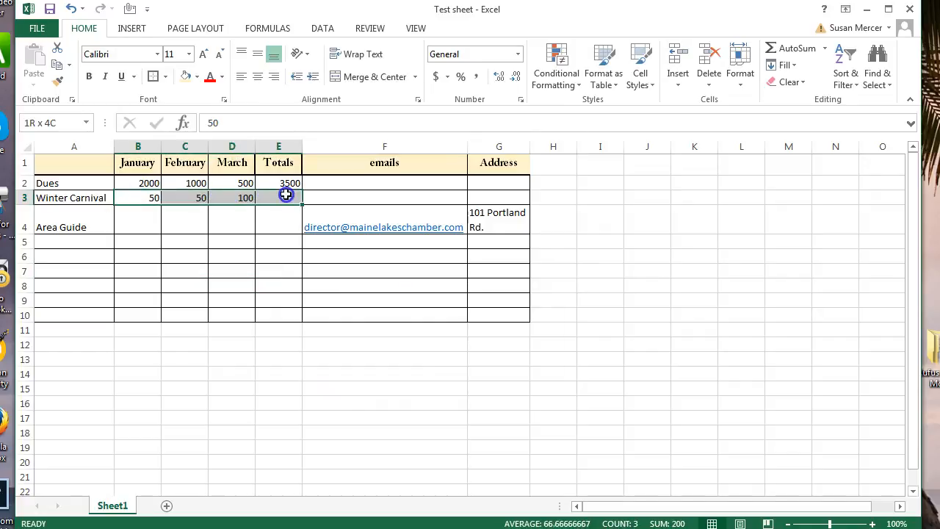
{"action": "left_click", "coordinate": [794, 49]}
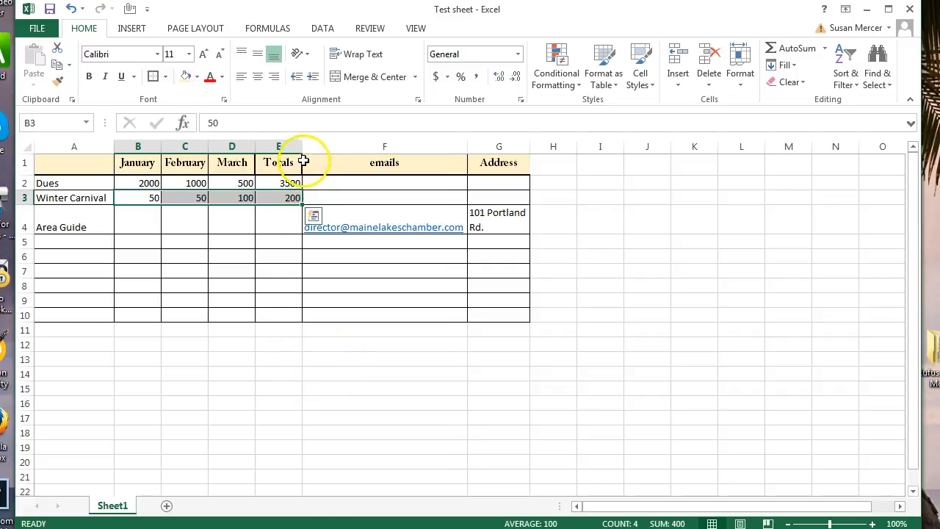
AutoSum E2:E13 so E13 holds a grand total of 3700.
{"action": "left_click_drag", "start_coordinate": [290, 361], "coordinate": [289, 183]}
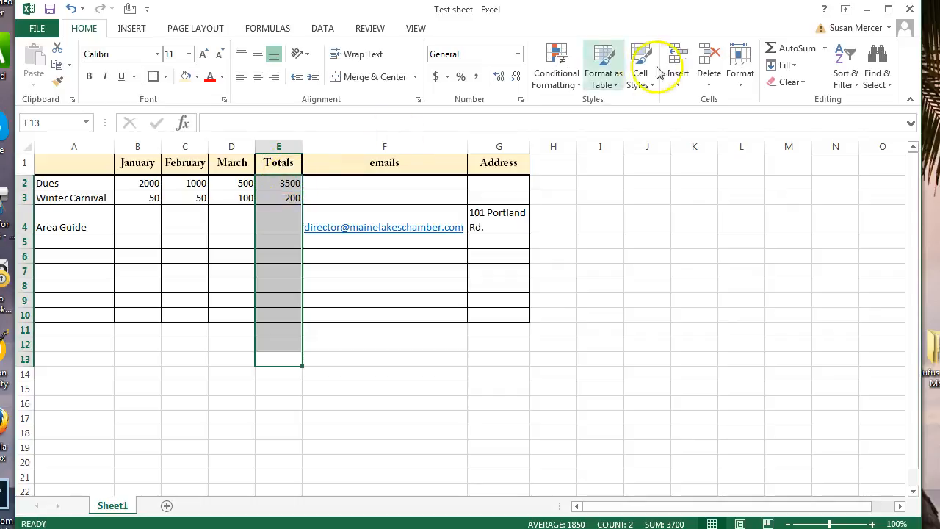
{"action": "left_click", "coordinate": [790, 48]}
{"action": "left_click", "coordinate": [438, 425]}
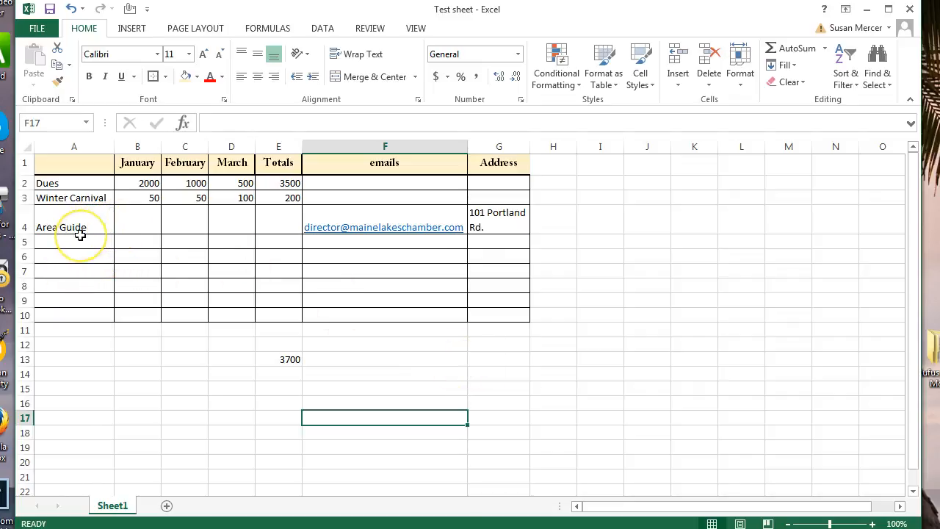
Enter -500, -150 and 300 for Area Guide in B4:D4 and AutoSum them to -350 in E4.
{"action": "left_click", "coordinate": [140, 229]}
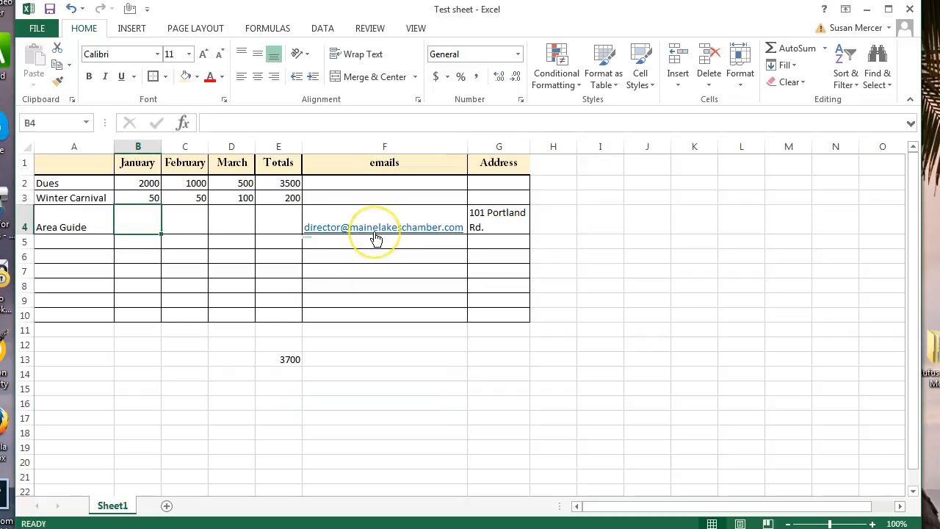
{"action": "type", "text": "-"}
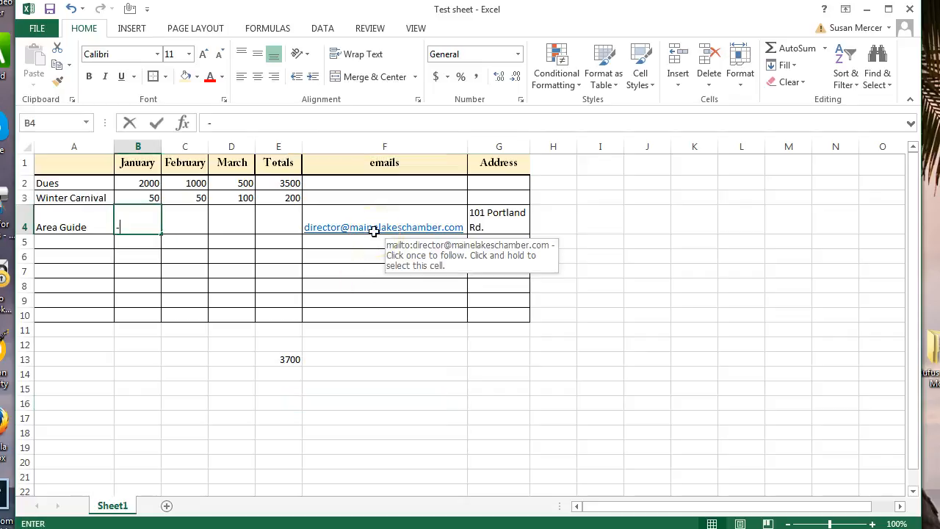
{"action": "type", "text": "500"}
{"action": "key", "text": "Tab"}
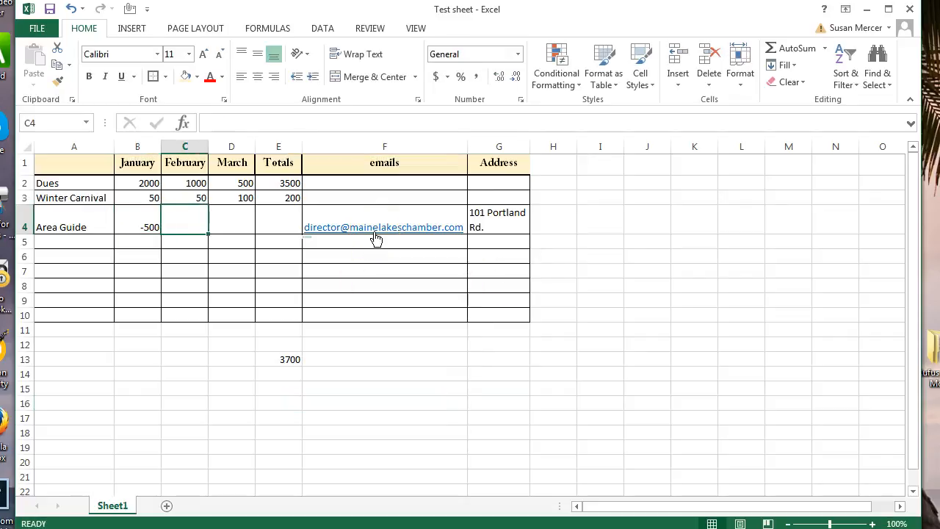
{"action": "type", "text": "-150"}
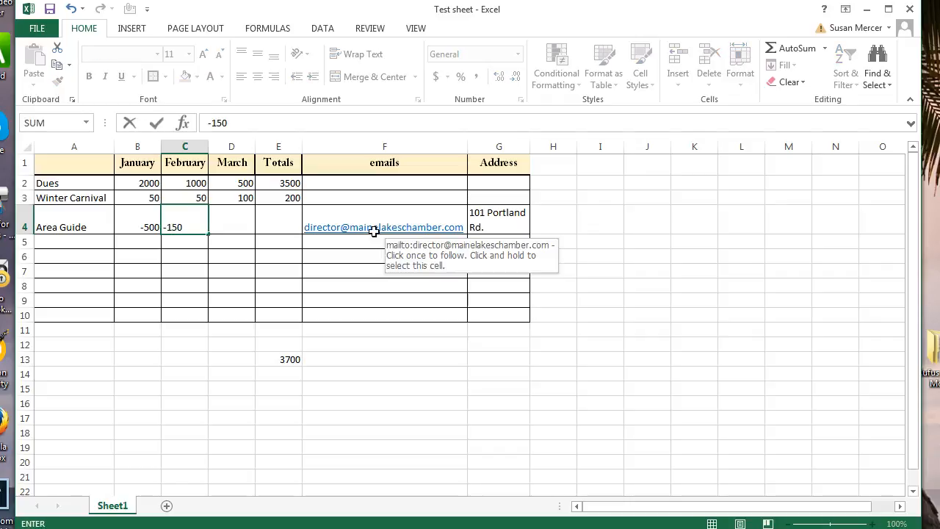
{"action": "key", "text": "Tab"}
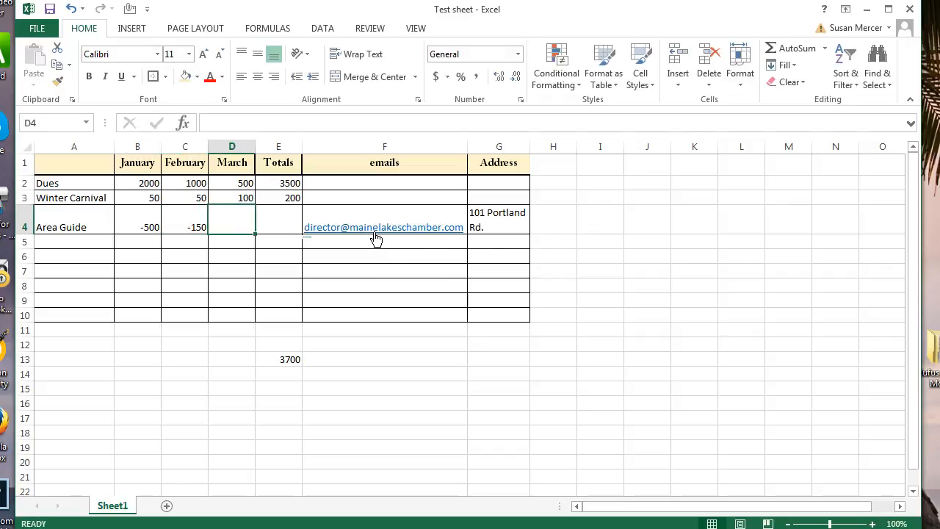
{"action": "type", "text": "300"}
{"action": "key", "text": "Tab"}
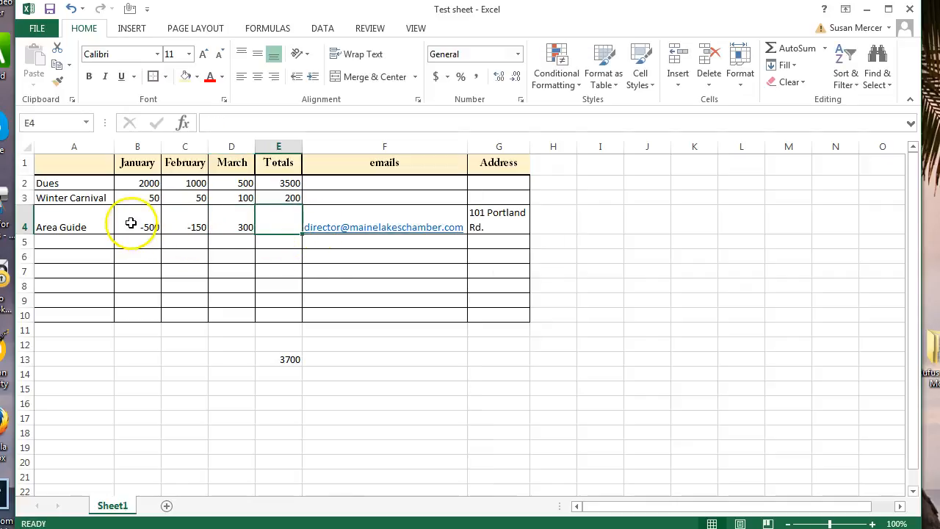
{"action": "left_click_drag", "start_coordinate": [128, 222], "coordinate": [283, 217]}
{"action": "left_click", "coordinate": [780, 48]}
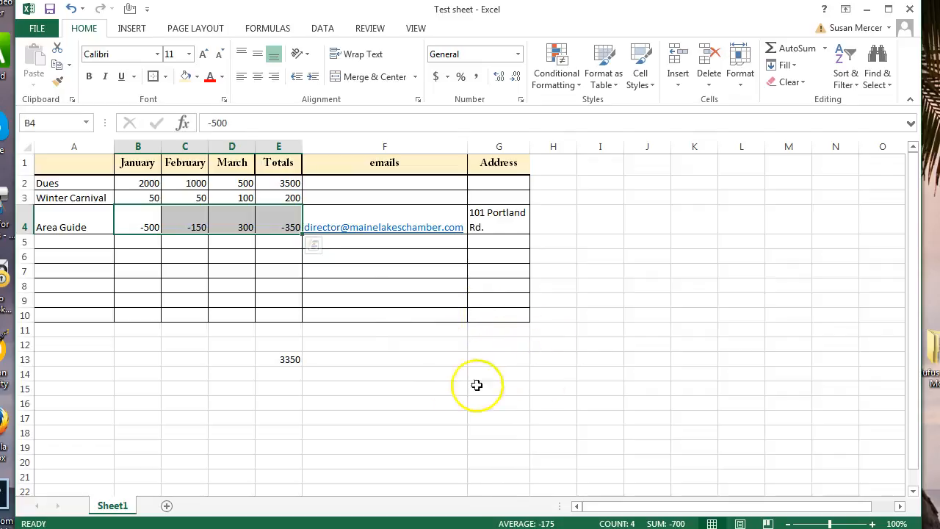
{"action": "left_click", "coordinate": [553, 169]}
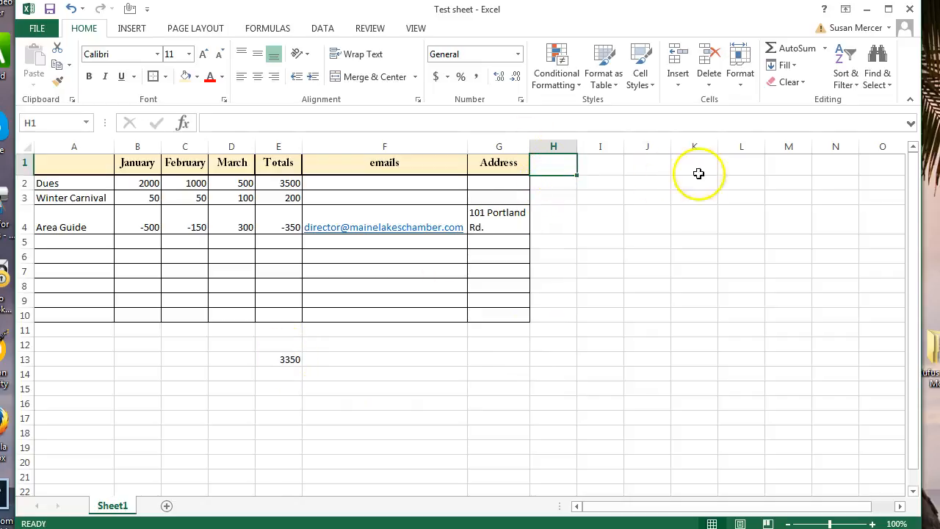
Add an Expenses header in H1 with 200, 100 and 100 beneath it in H2:H4.
{"action": "type", "text": "E"}
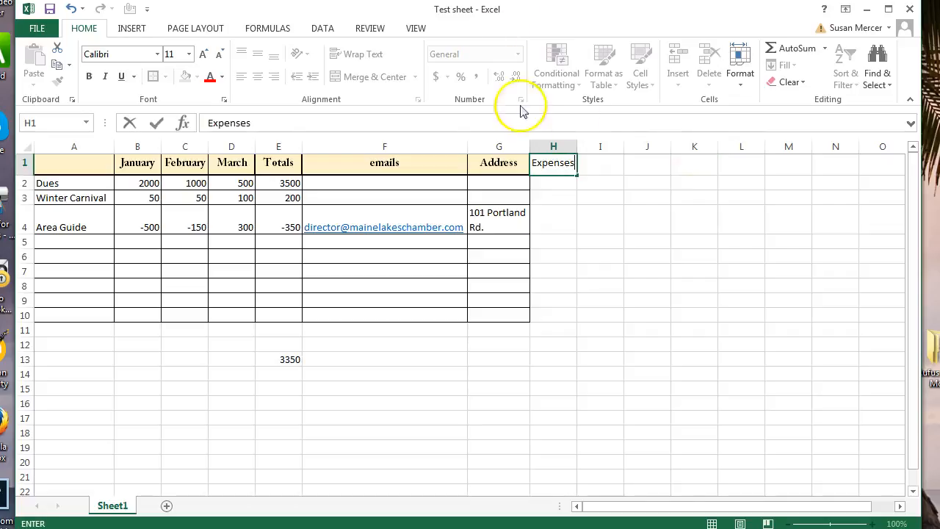
{"action": "type", "text": "xpenses"}
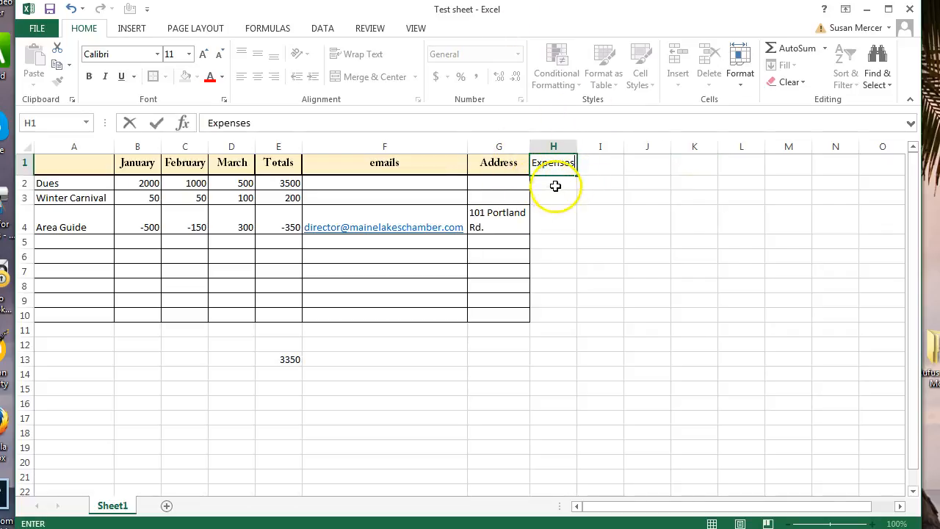
{"action": "key", "text": "Return"}
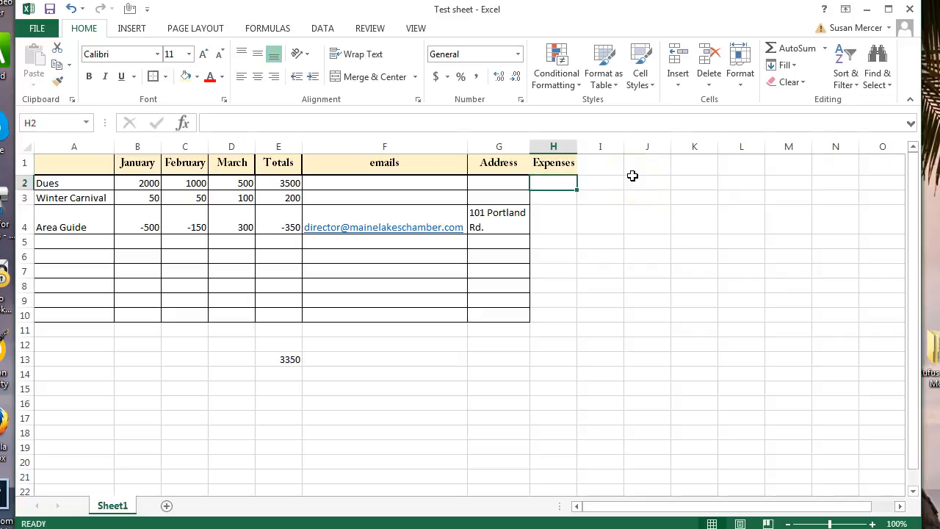
{"action": "type", "text": "200"}
{"action": "key", "text": "Tab"}
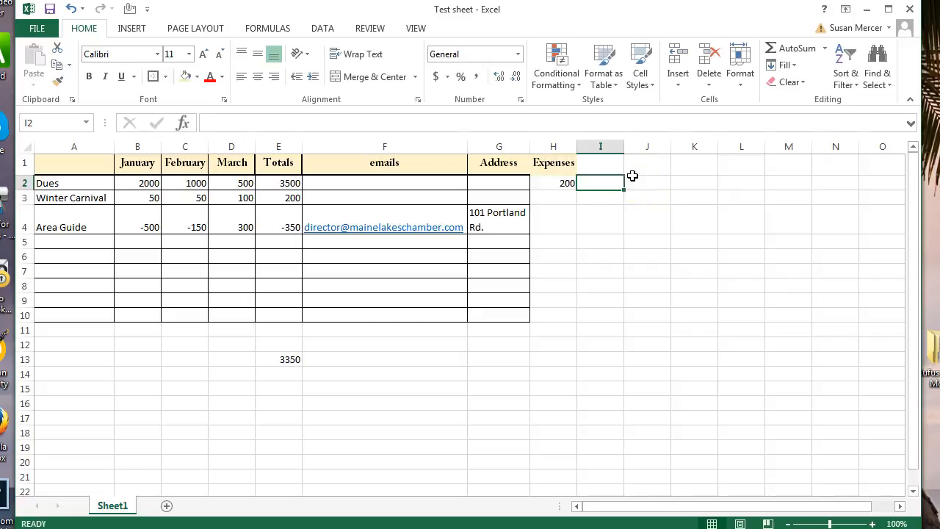
{"action": "key", "text": "Return"}
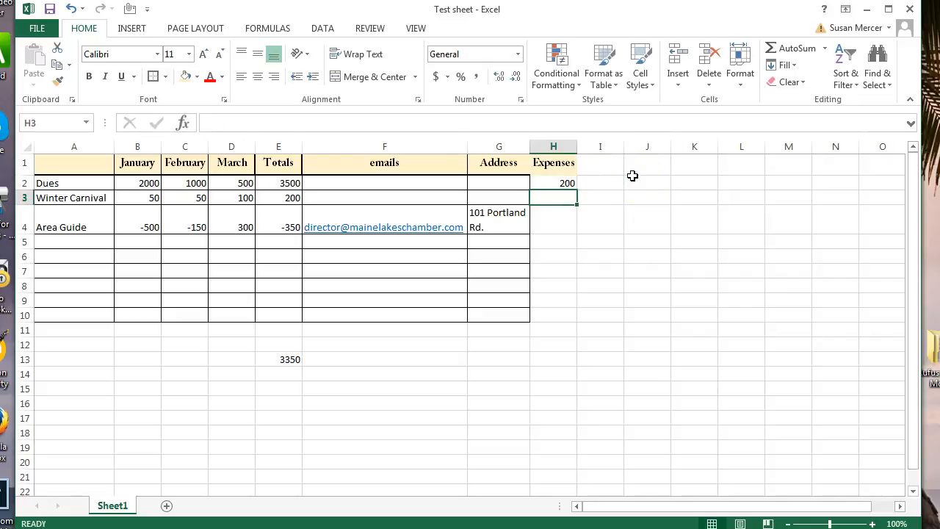
{"action": "type", "text": "100"}
{"action": "key", "text": "Return"}
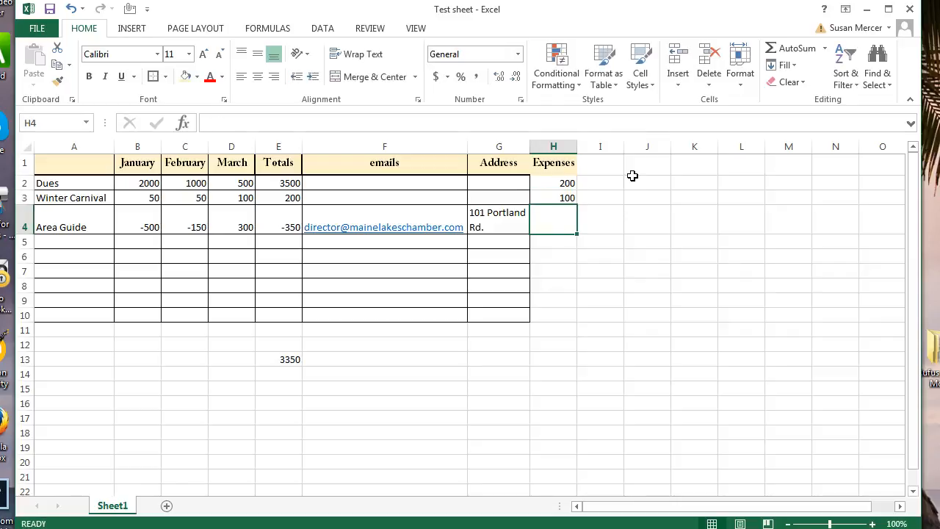
{"action": "type", "text": "100"}
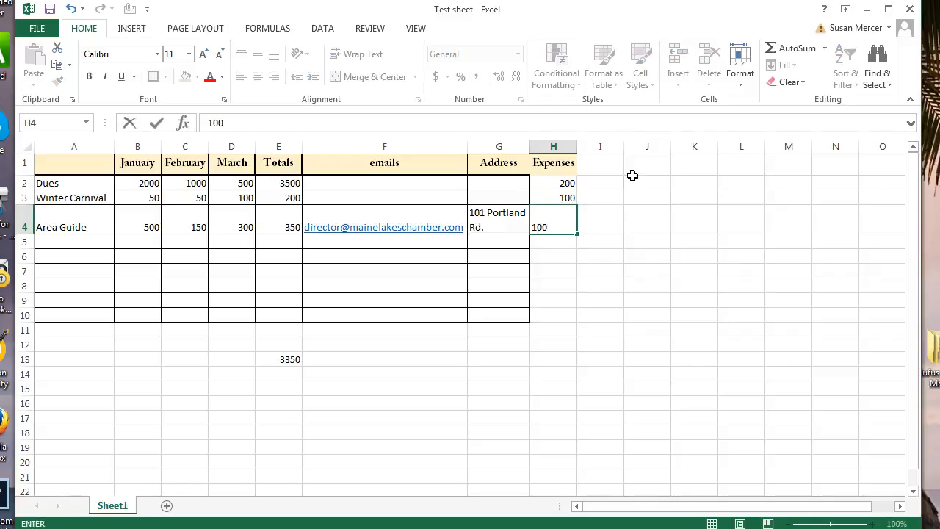
{"action": "key", "text": "Tab"}
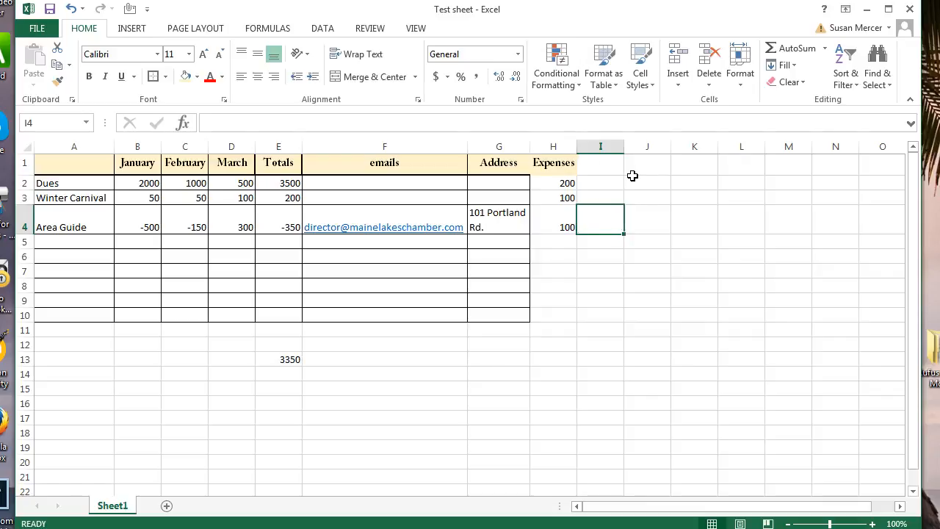
AutoSum H2:H13 to total the expenses at 400 in H13.
{"action": "left_click_drag", "start_coordinate": [563, 360], "coordinate": [548, 179]}
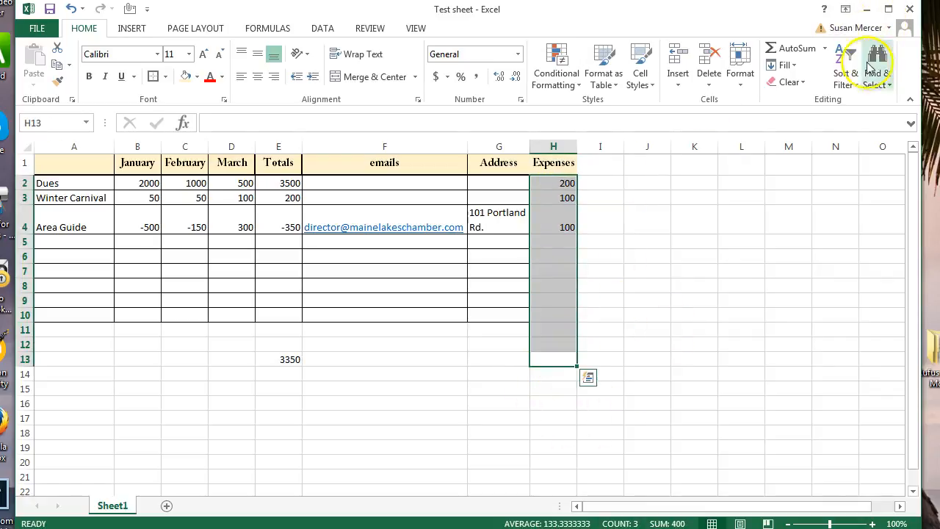
{"action": "left_click", "coordinate": [794, 52]}
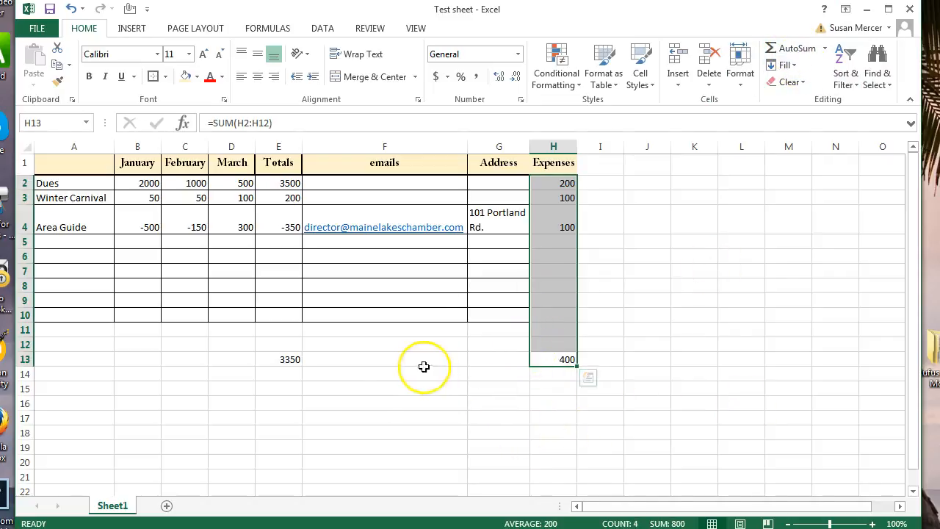
{"action": "left_click", "coordinate": [93, 393]}
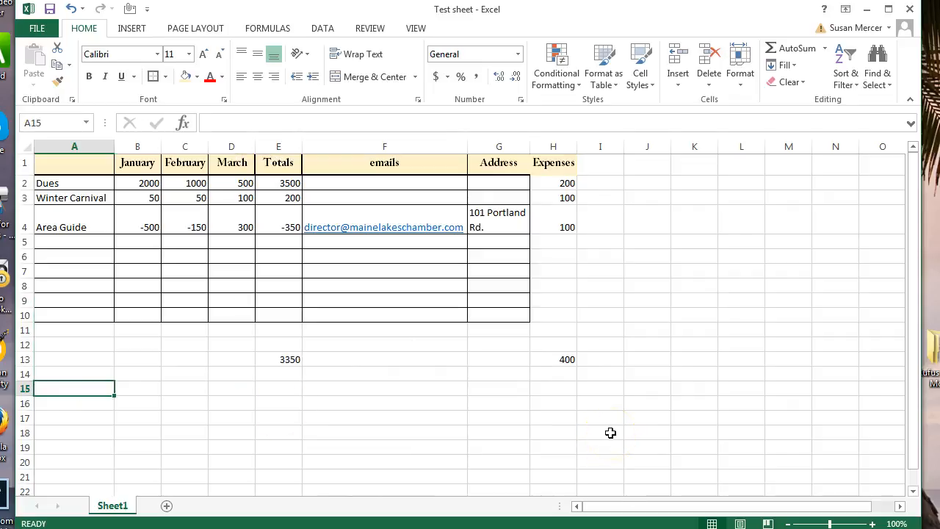
Label A15 'Total Profit' and enter =E13-H13 in E15, giving 2950.
{"action": "type", "text": "Total Profit"}
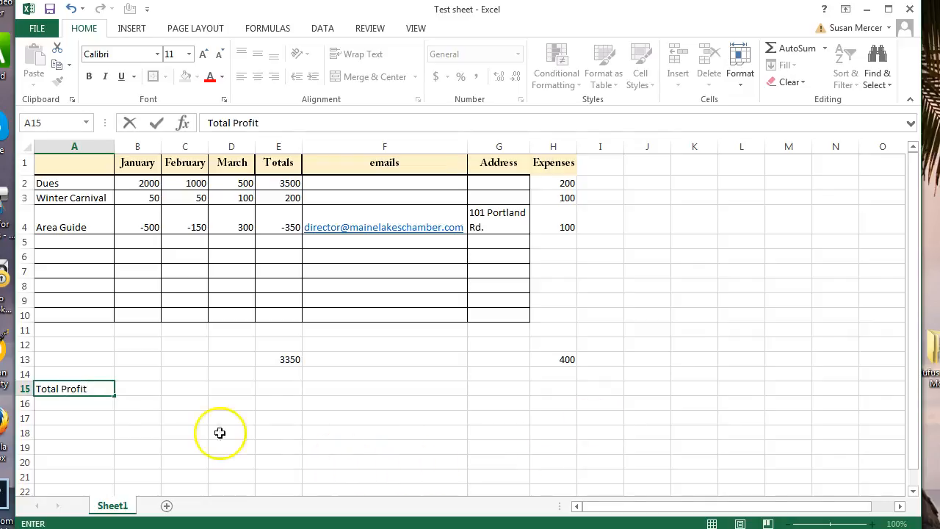
{"action": "left_click", "coordinate": [284, 388]}
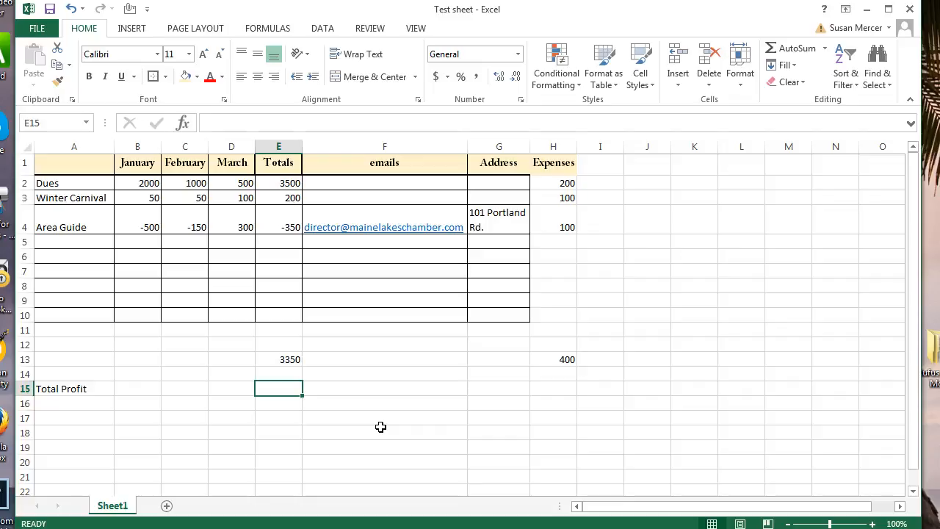
{"action": "type", "text": "="}
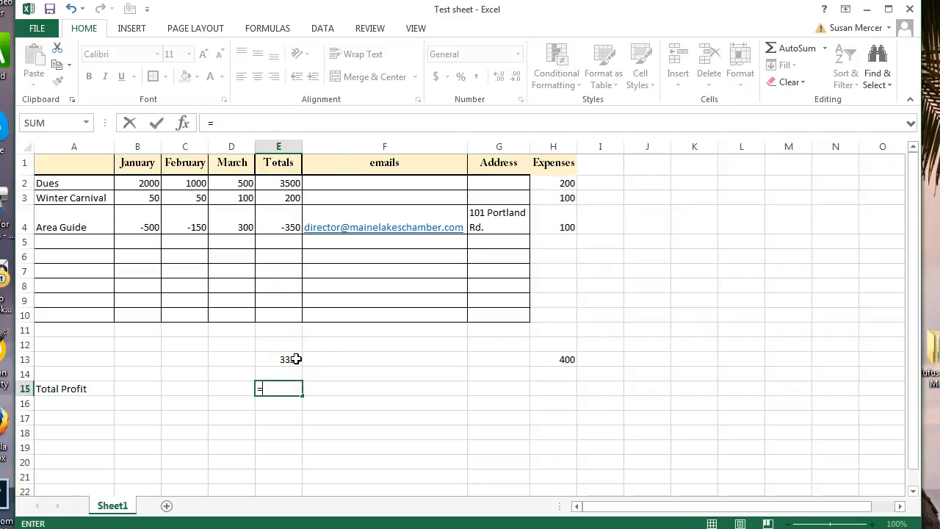
{"action": "type", "text": "13"}
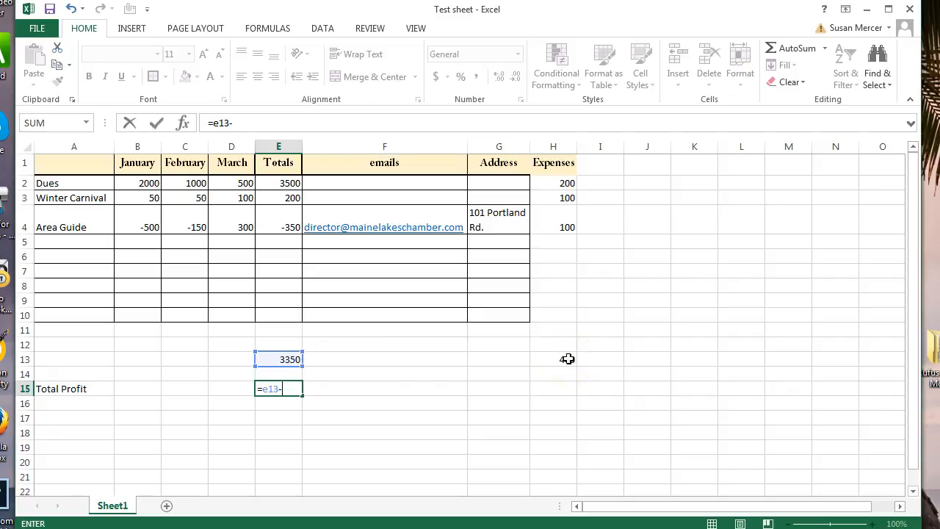
{"action": "type", "text": "-h13"}
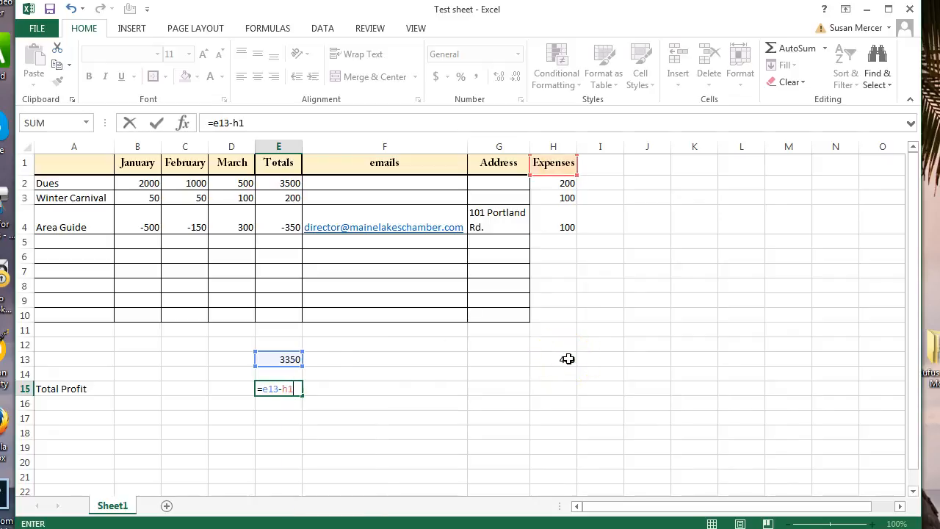
{"action": "key", "text": "Return"}
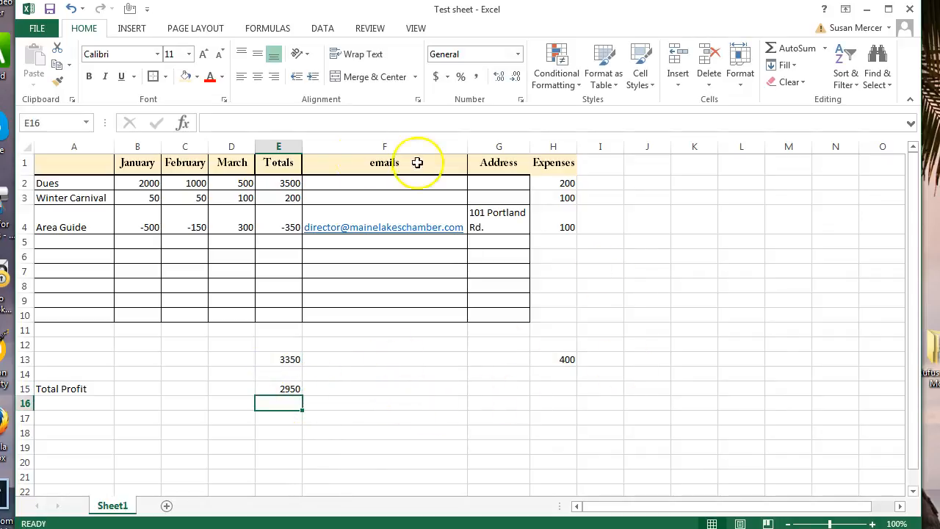
Format the January and February columns as Currency.
{"action": "left_click", "coordinate": [139, 147]}
{"action": "right_click", "coordinate": [140, 148]}
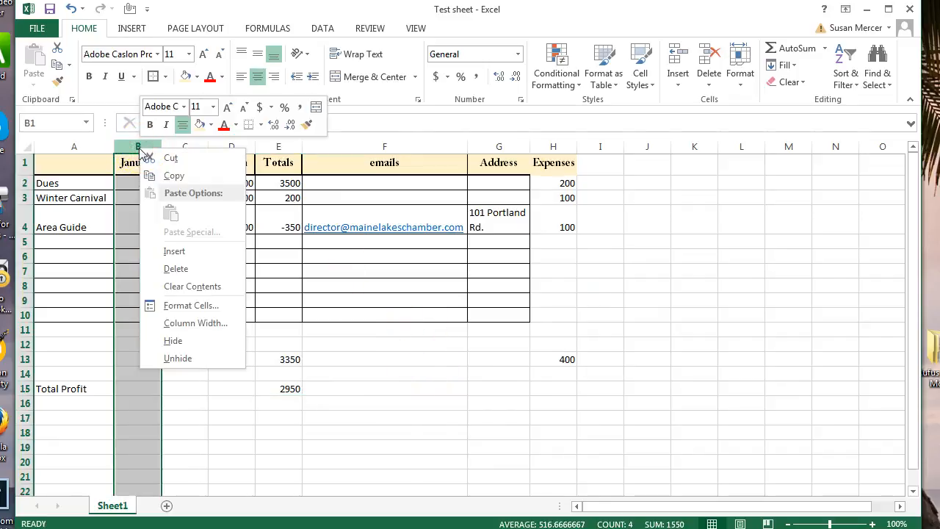
{"action": "left_click", "coordinate": [382, 389]}
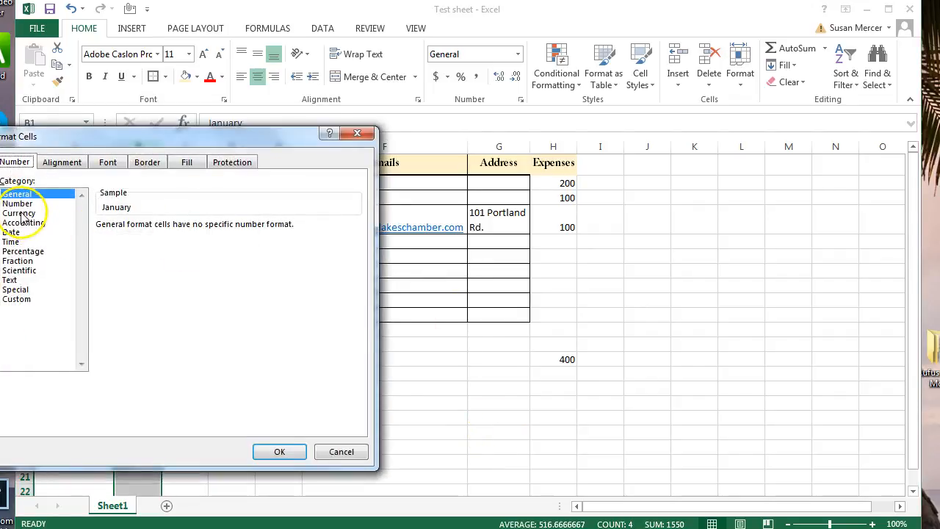
{"action": "left_click", "coordinate": [23, 214]}
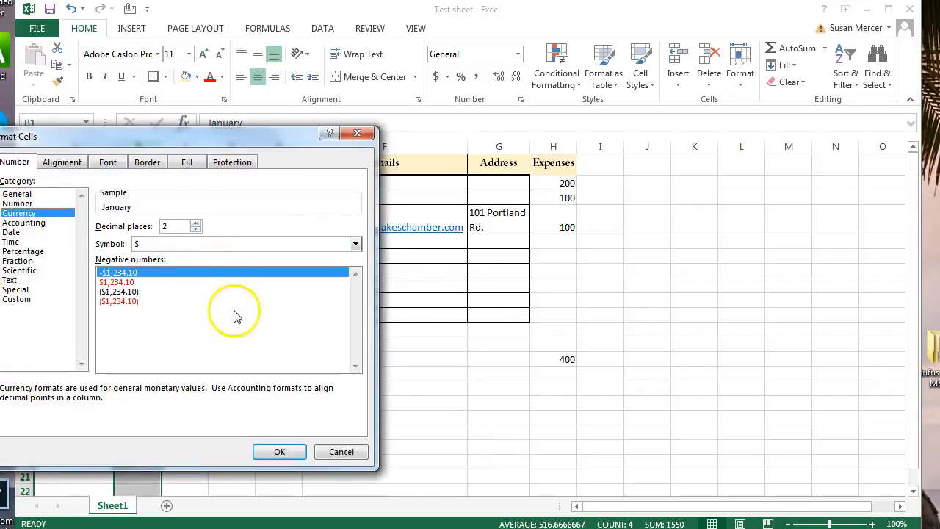
{"action": "left_click", "coordinate": [285, 452]}
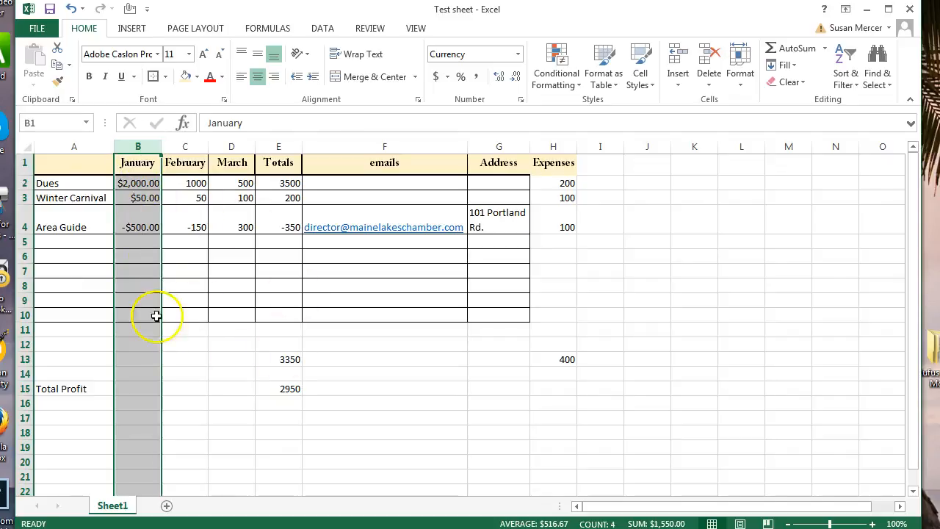
{"action": "left_click", "coordinate": [191, 148]}
{"action": "right_click", "coordinate": [192, 150]}
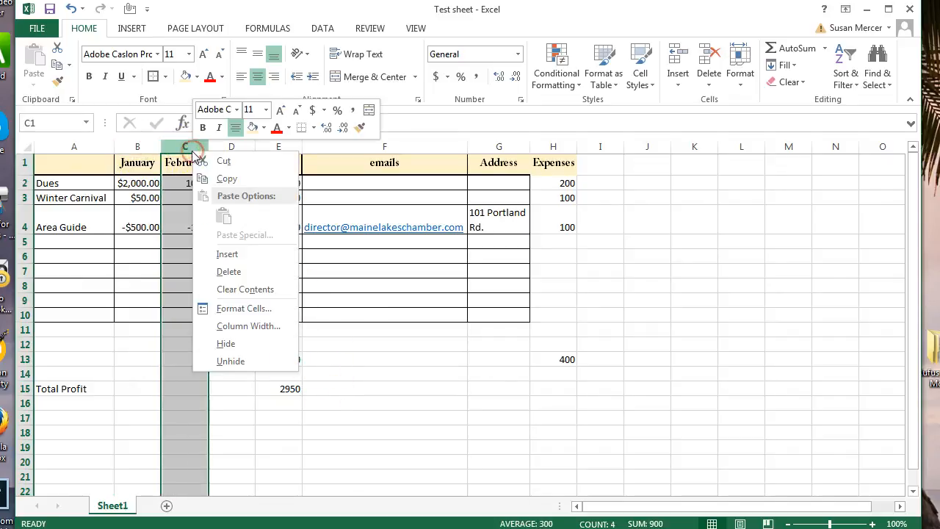
{"action": "left_click", "coordinate": [233, 308]}
{"action": "left_click", "coordinate": [72, 219]}
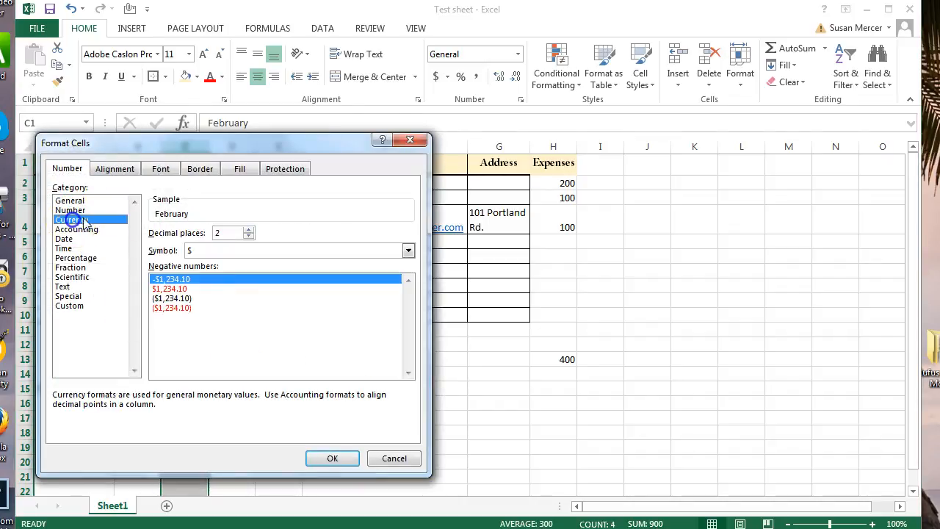
{"action": "left_click", "coordinate": [342, 454]}
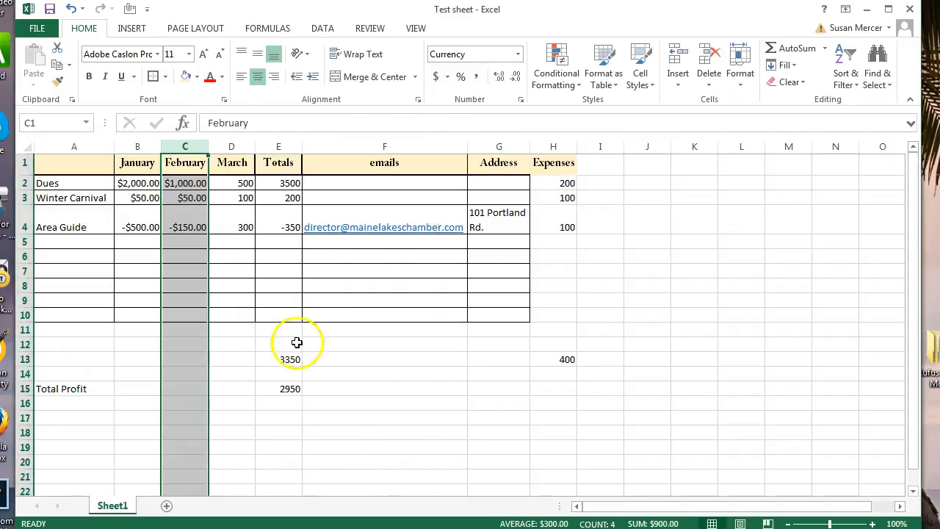
Format the March column and the Totals cells as Currency.
{"action": "right_click", "coordinate": [245, 147]}
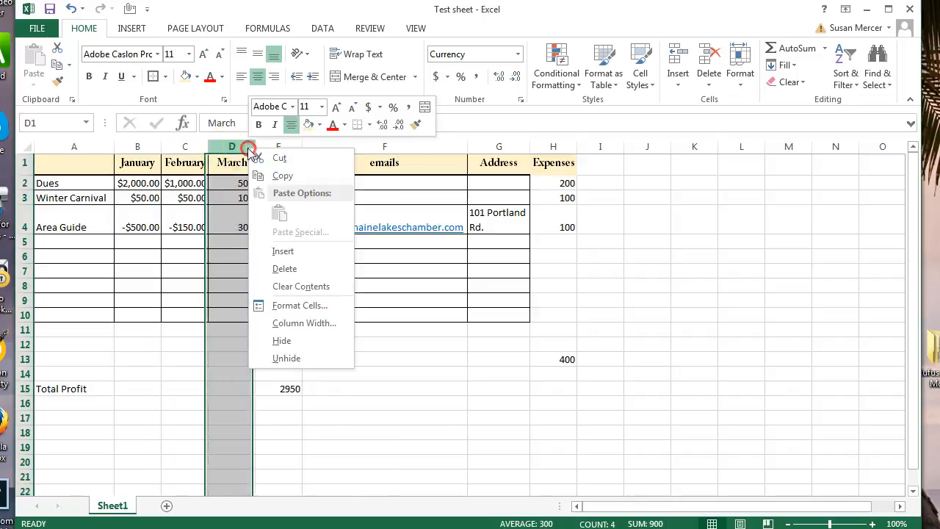
{"action": "left_click", "coordinate": [300, 305]}
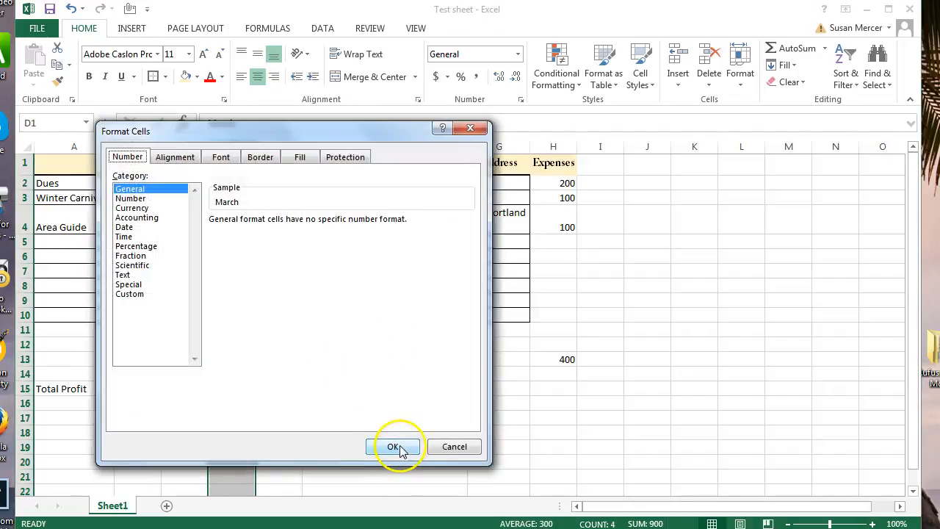
{"action": "left_click", "coordinate": [132, 208]}
{"action": "left_click", "coordinate": [376, 441]}
{"action": "left_click", "coordinate": [291, 154]}
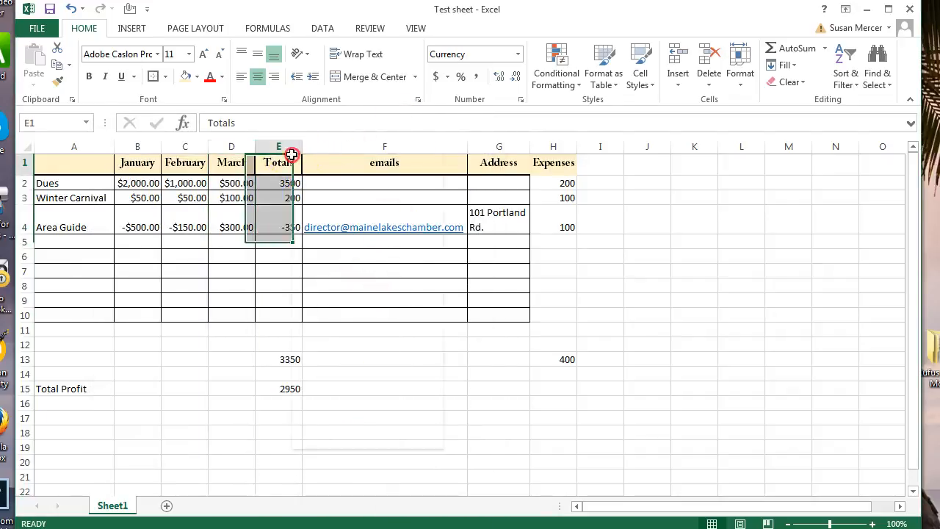
{"action": "right_click", "coordinate": [292, 154]}
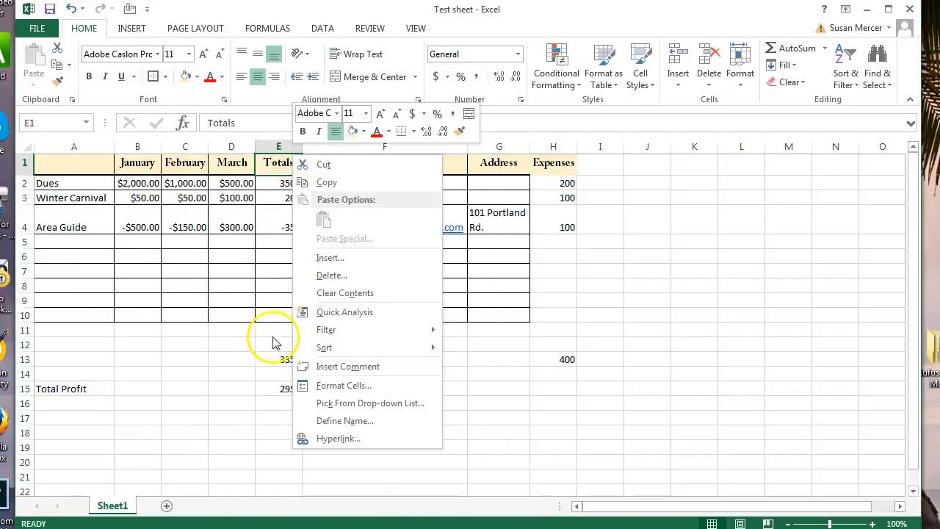
{"action": "left_click", "coordinate": [340, 386]}
{"action": "left_click", "coordinate": [190, 289]}
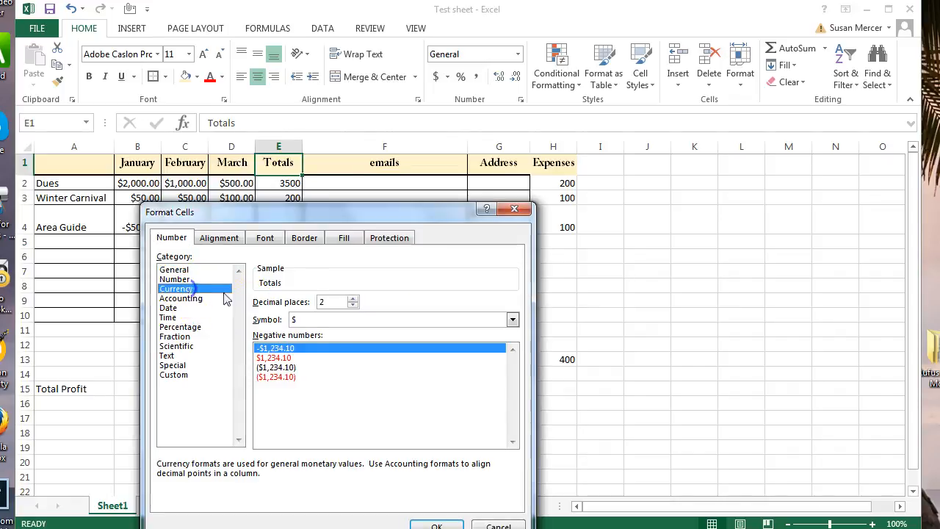
{"action": "left_click", "coordinate": [439, 524]}
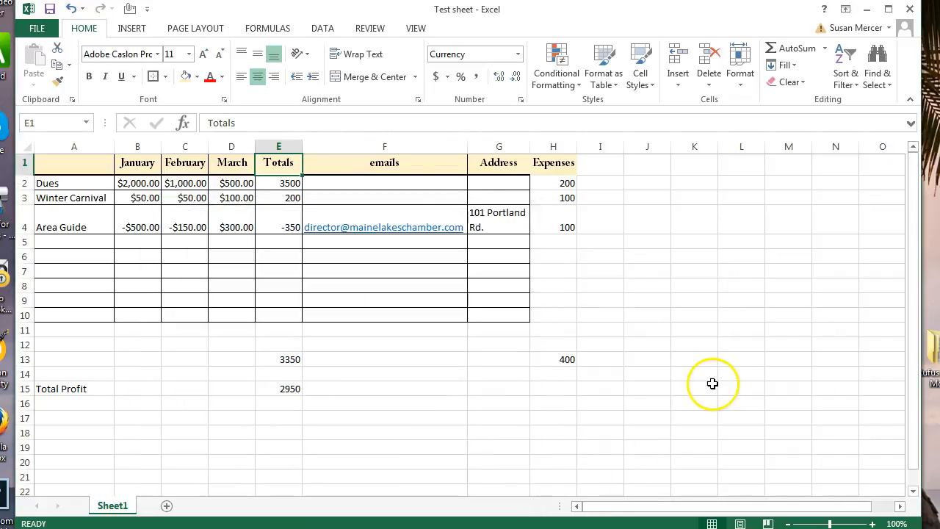
Format the Expenses column as Currency and give Totals column E two decimals with thousands separators.
{"action": "right_click", "coordinate": [555, 147]}
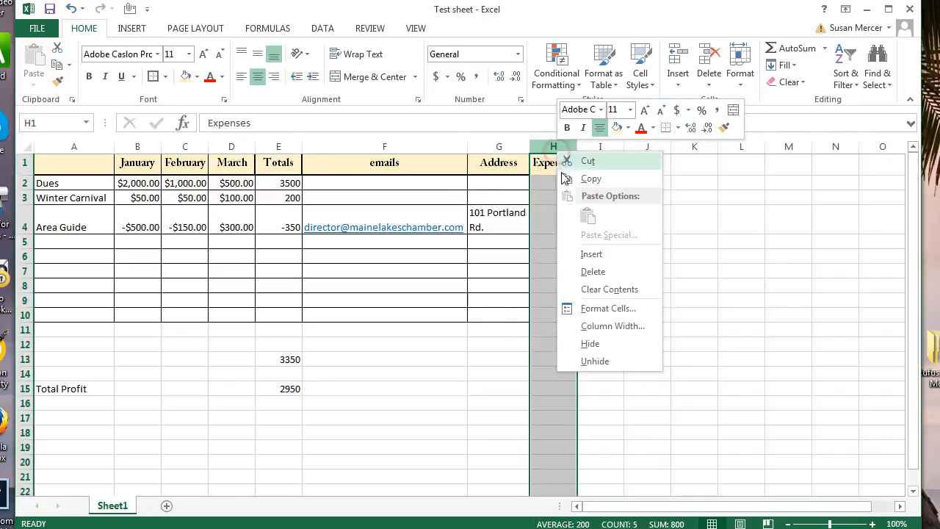
{"action": "left_click", "coordinate": [601, 308]}
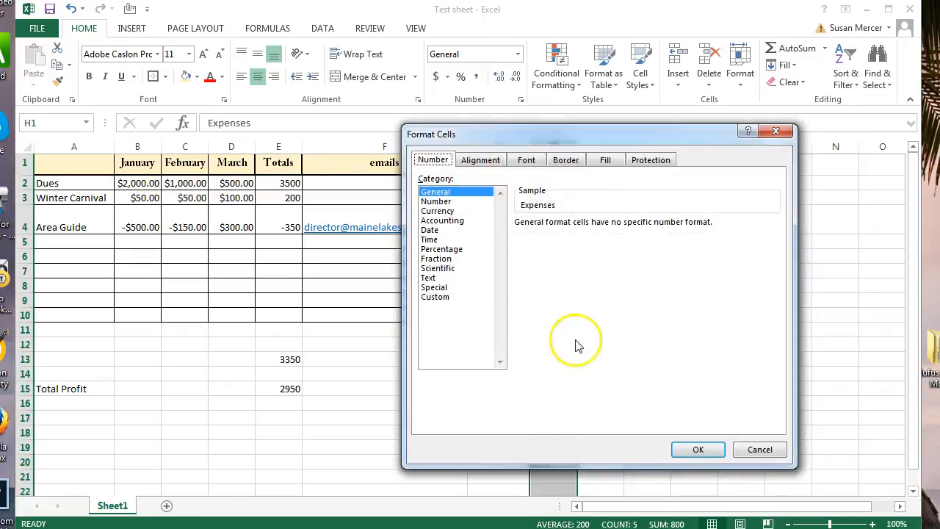
{"action": "left_click", "coordinate": [438, 211]}
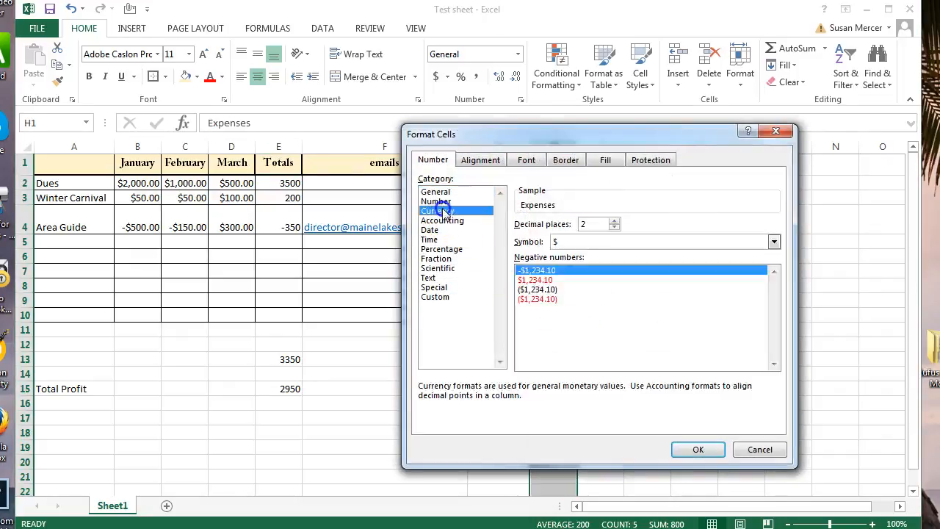
{"action": "left_click", "coordinate": [696, 449]}
{"action": "right_click", "coordinate": [289, 148]}
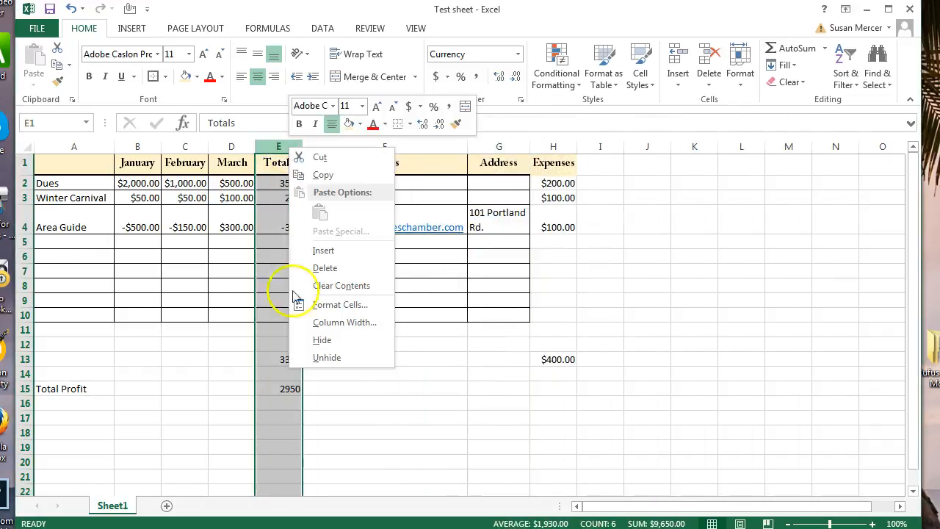
{"action": "left_click", "coordinate": [326, 305]}
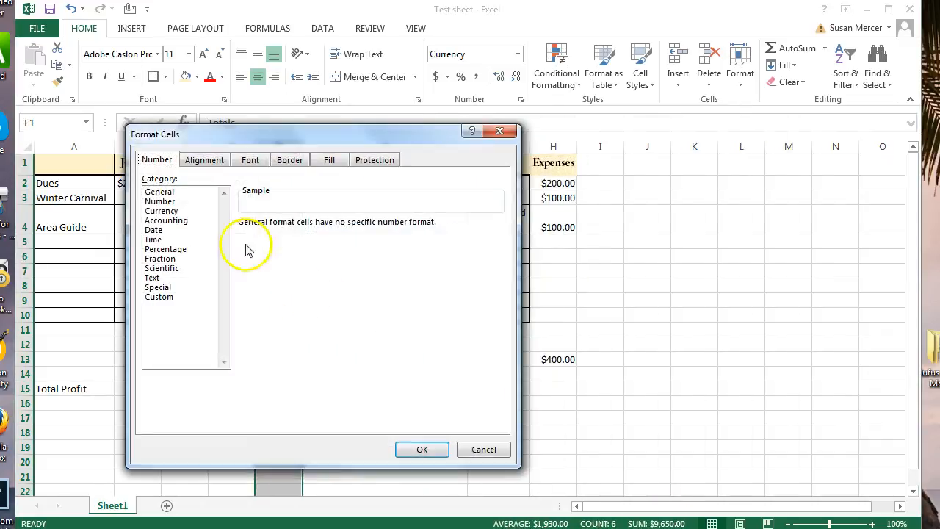
{"action": "left_click", "coordinate": [165, 211]}
{"action": "left_click", "coordinate": [426, 450]}
{"action": "left_click", "coordinate": [673, 405]}
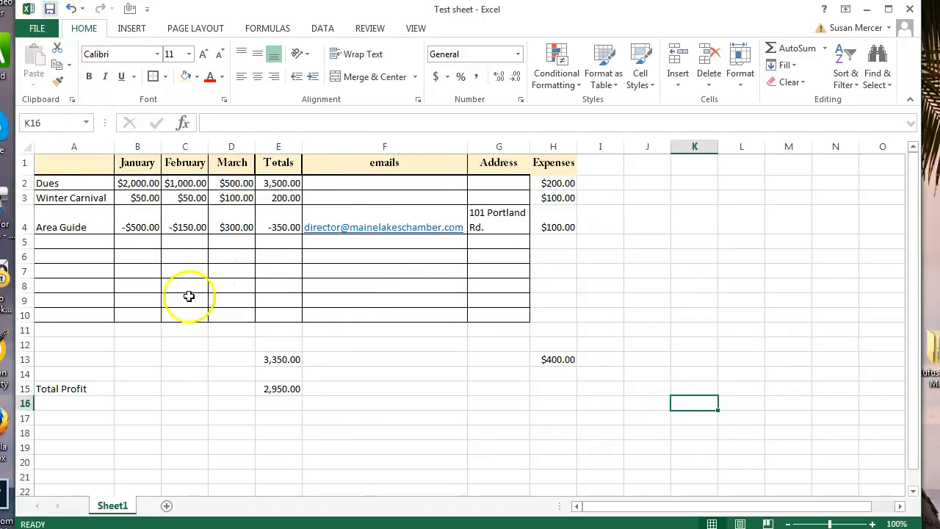
Save the Test sheet workbook with Ctrl+S, glancing at the INSERT tab before returning to HOME.
{"action": "key", "text": "ctrl+s"}
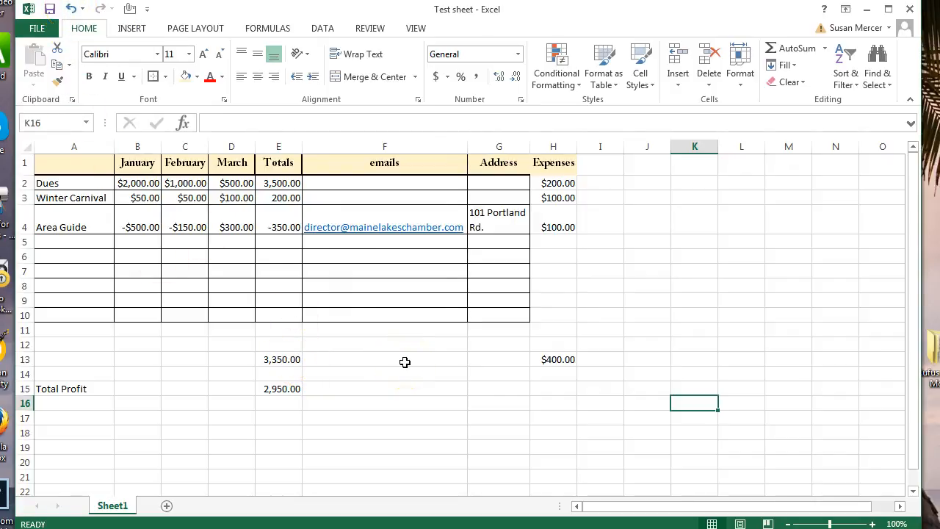
{"action": "left_click", "coordinate": [132, 30]}
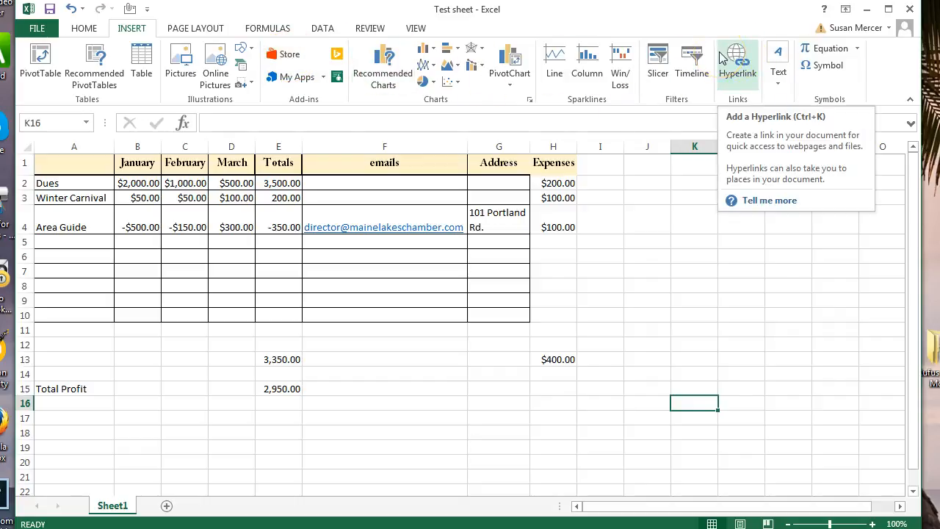
{"action": "left_click", "coordinate": [85, 29]}
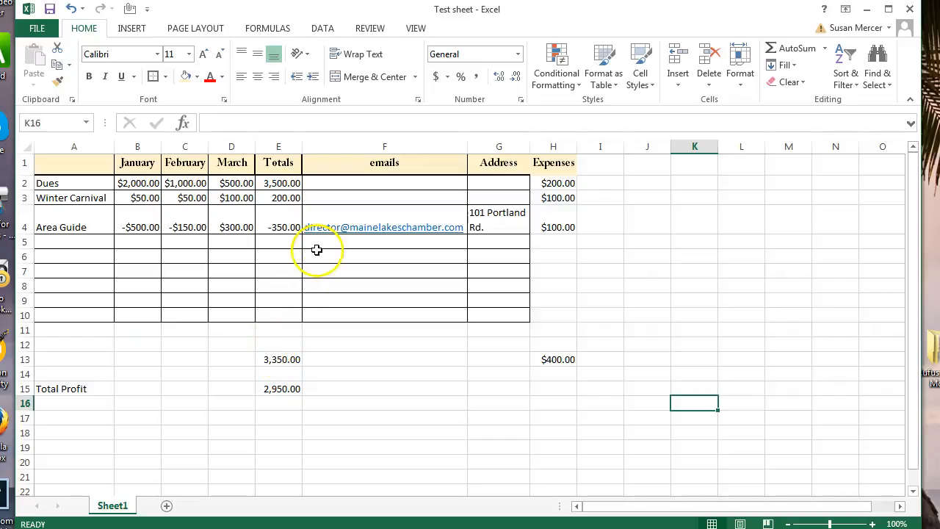
{"action": "right_click", "coordinate": [73, 146]}
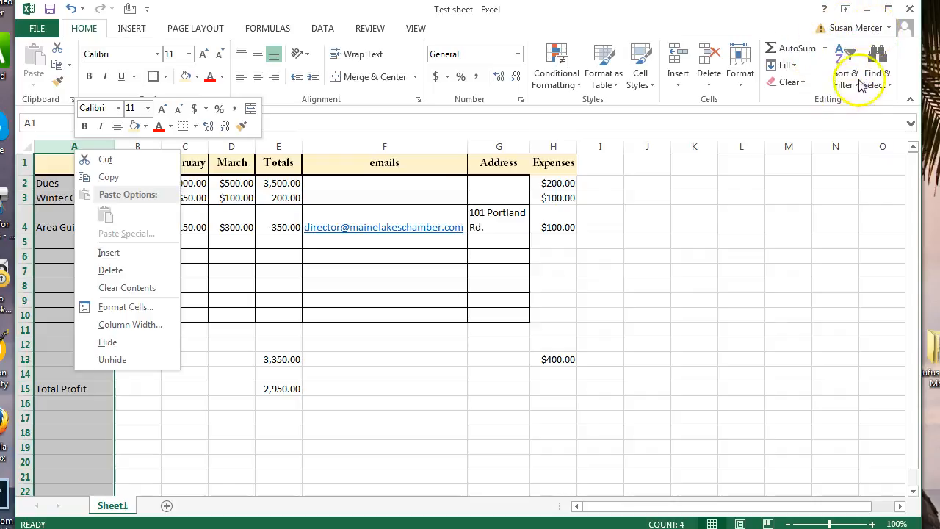
{"action": "left_click", "coordinate": [845, 61]}
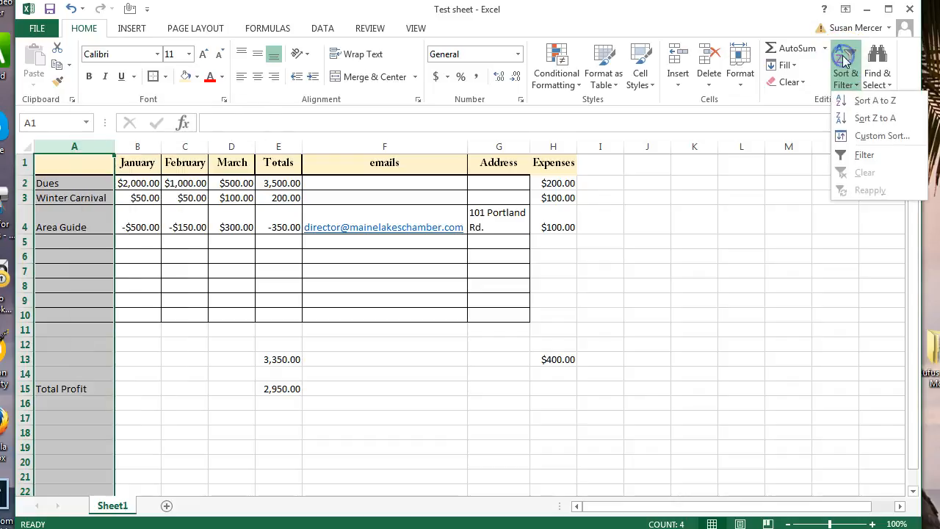
{"action": "left_click", "coordinate": [871, 103]}
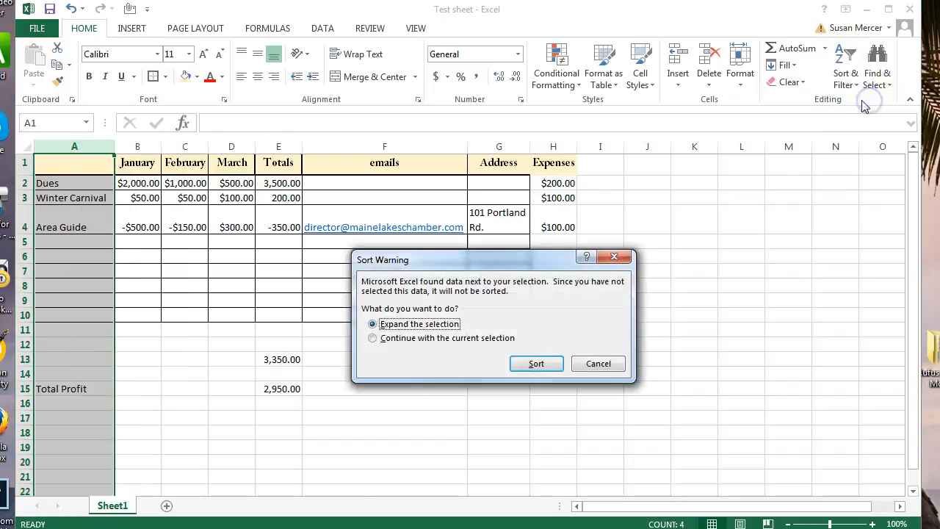
{"action": "left_click", "coordinate": [535, 365]}
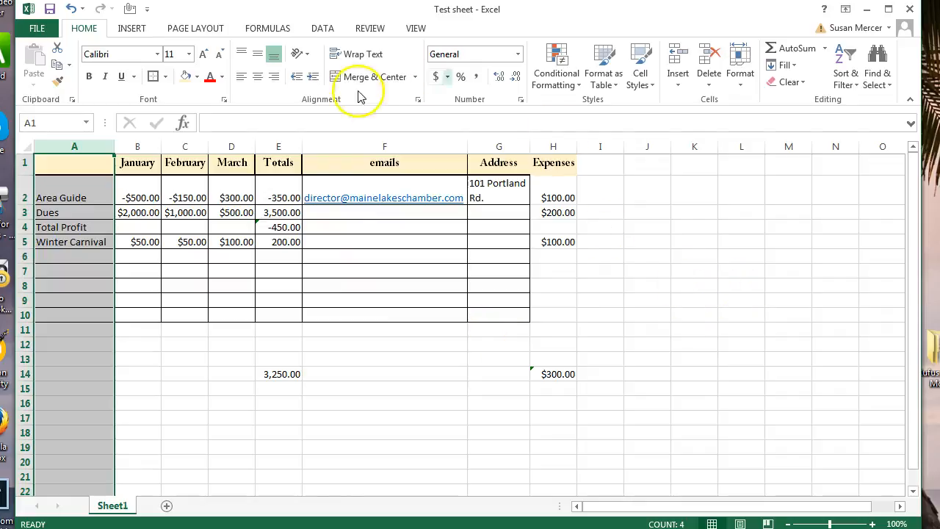
{"action": "left_click", "coordinate": [70, 9]}
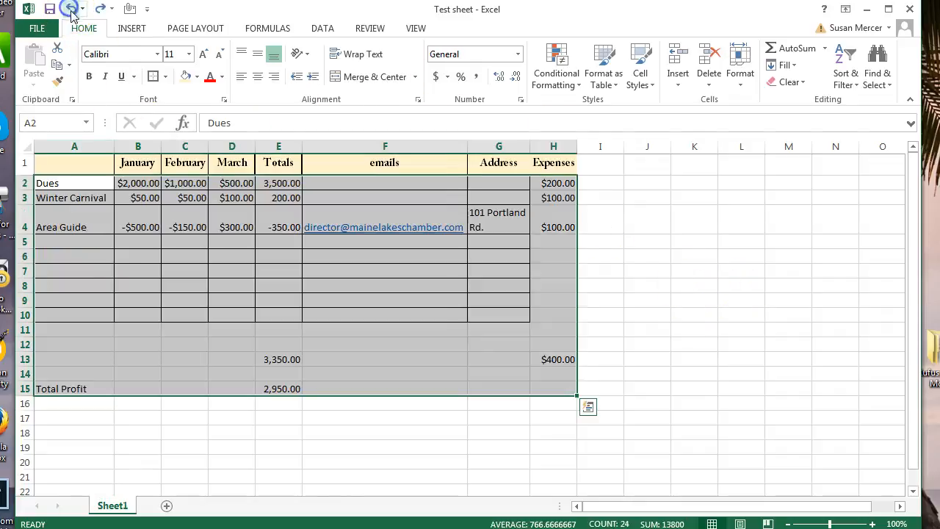
Switch the March column D to dollar Currency format, e.g. $500.00.
{"action": "left_click", "coordinate": [729, 285]}
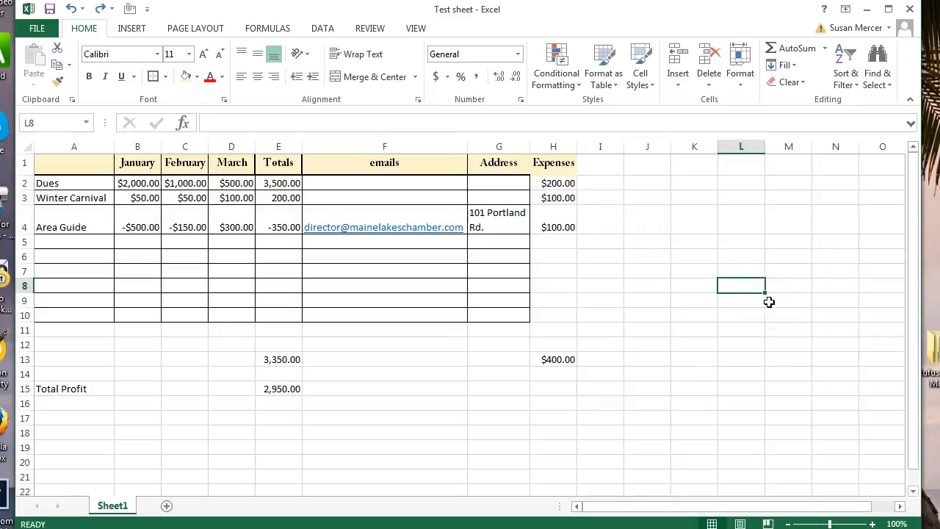
{"action": "right_click", "coordinate": [237, 146]}
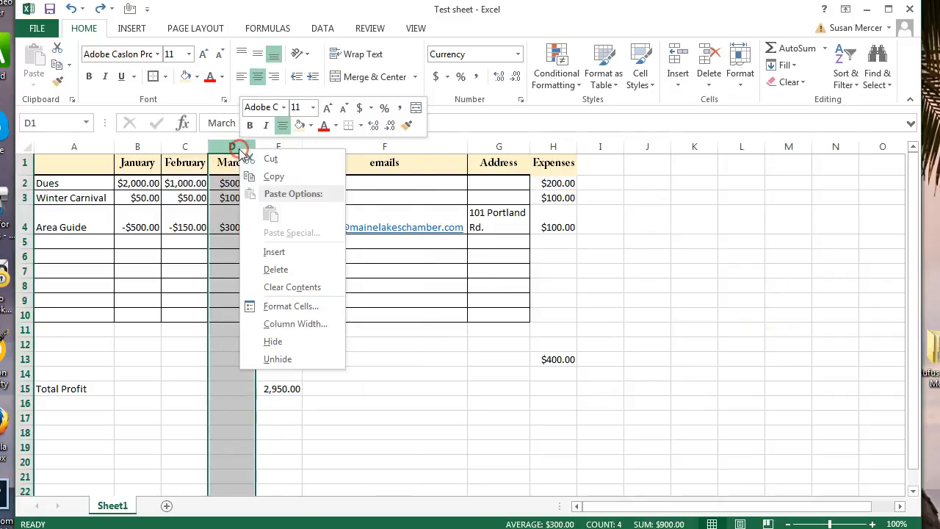
{"action": "left_click", "coordinate": [290, 308]}
{"action": "left_click", "coordinate": [134, 202]}
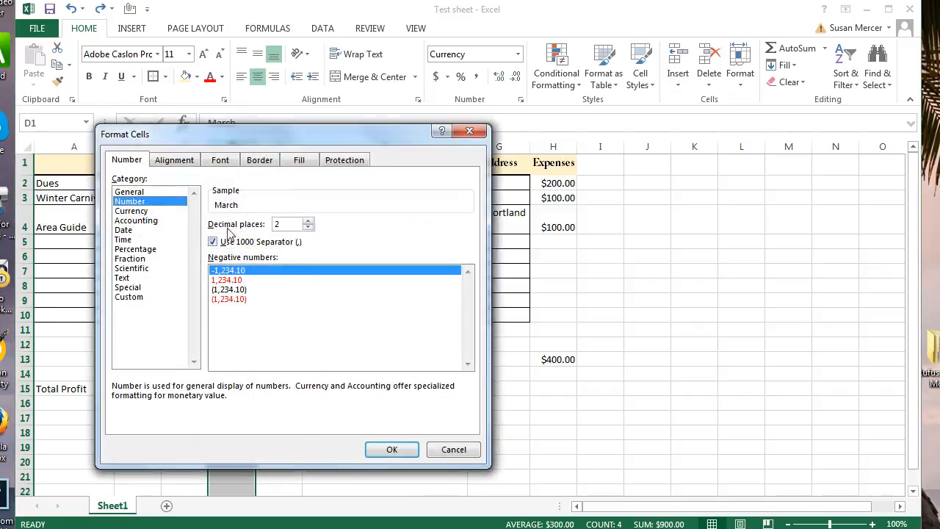
{"action": "left_click", "coordinate": [393, 450]}
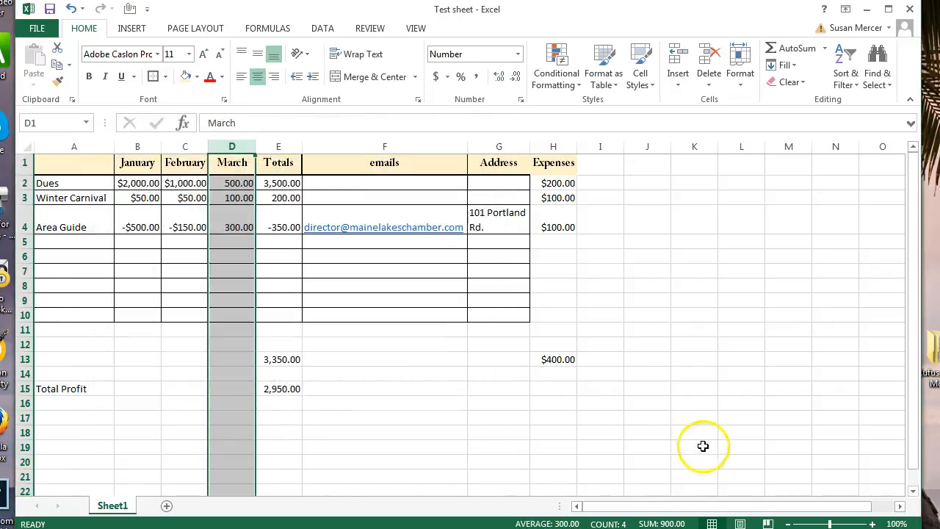
{"action": "right_click", "coordinate": [240, 147]}
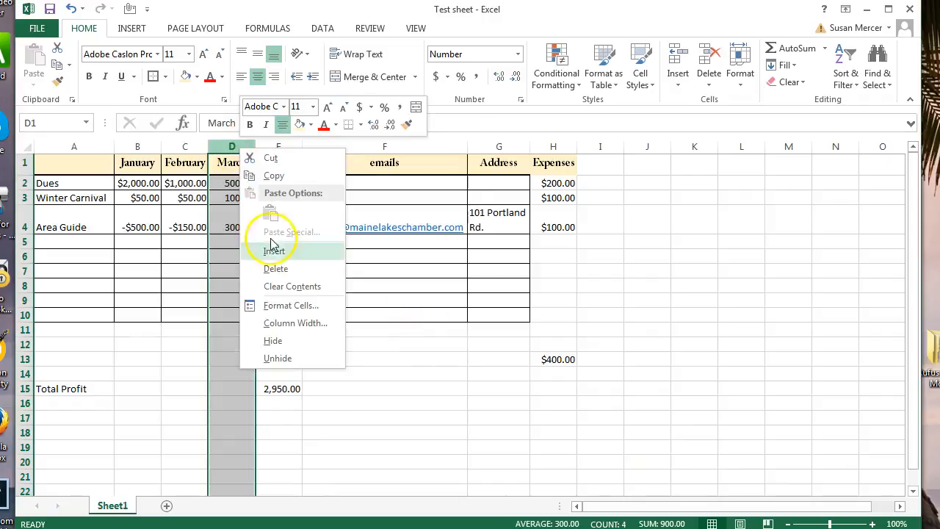
{"action": "left_click", "coordinate": [286, 307]}
{"action": "left_click", "coordinate": [126, 212]}
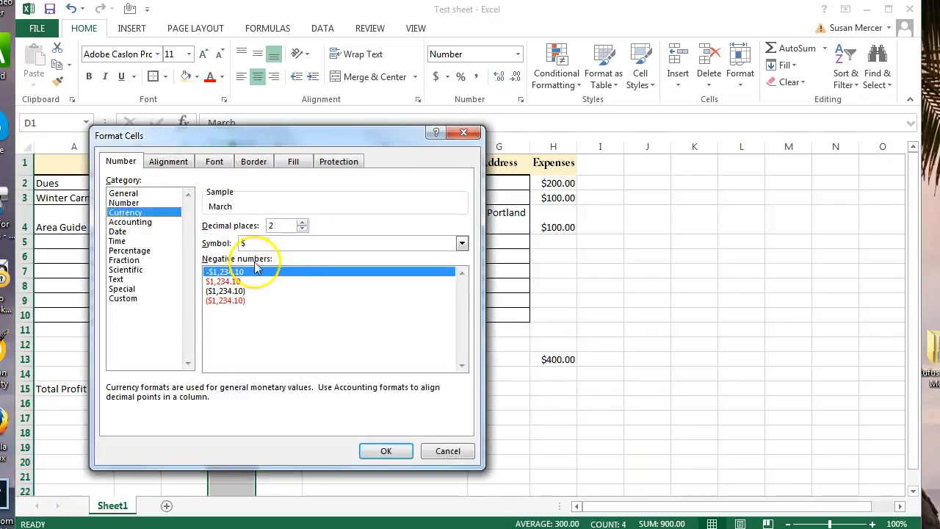
{"action": "left_click", "coordinate": [393, 451]}
{"action": "left_click", "coordinate": [766, 420]}
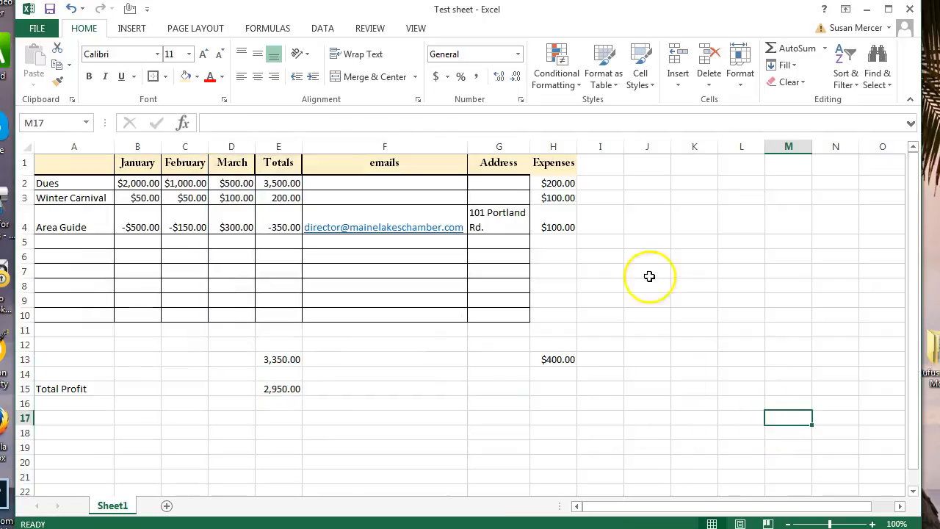
Format the Totals column E as dollar Currency, e.g. $3,500.00.
{"action": "right_click", "coordinate": [278, 147]}
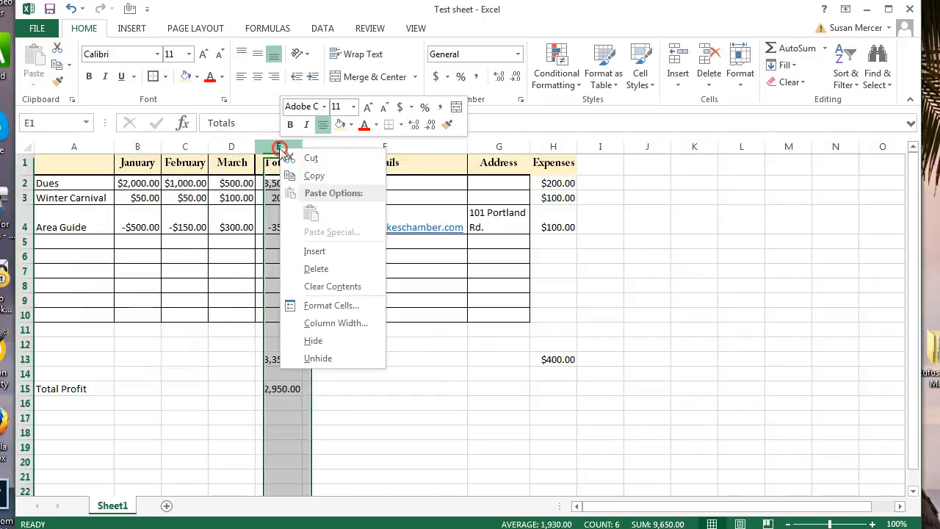
{"action": "left_click", "coordinate": [328, 305]}
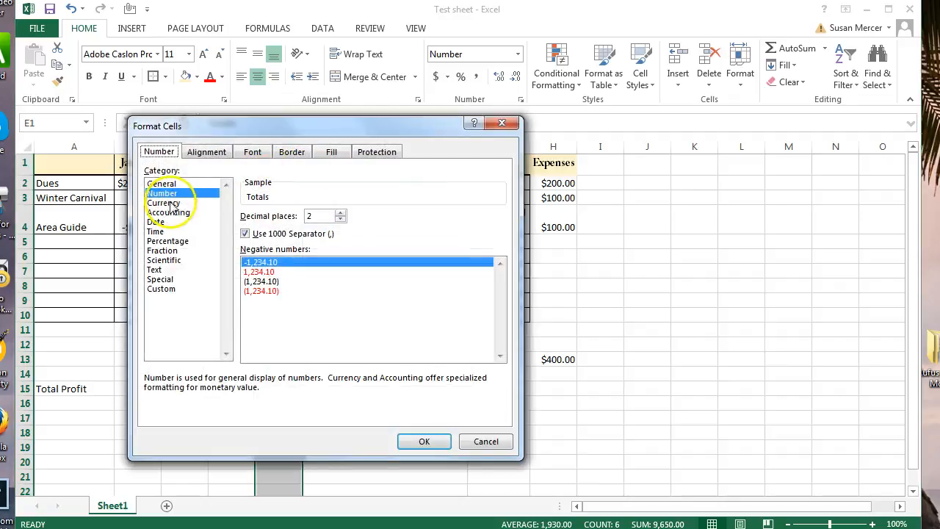
{"action": "left_click", "coordinate": [169, 204]}
{"action": "left_click", "coordinate": [421, 441]}
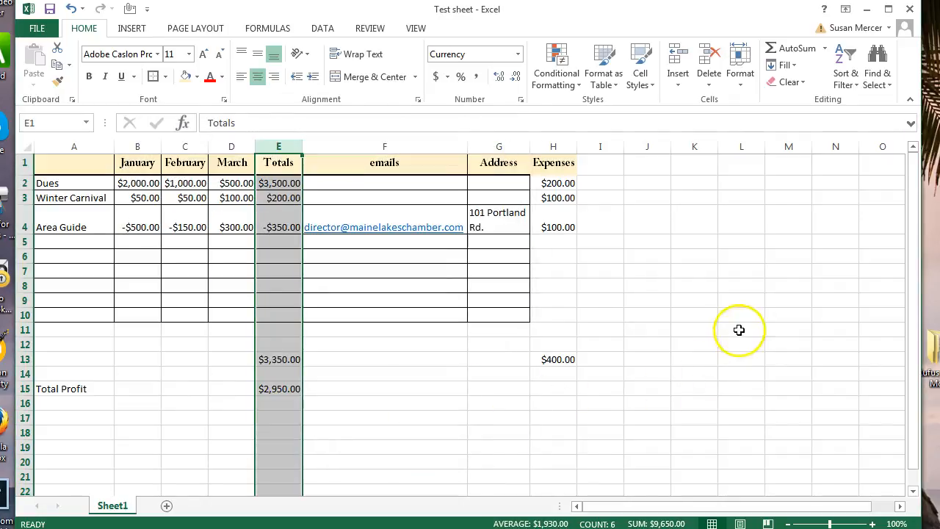
{"action": "left_click", "coordinate": [741, 330]}
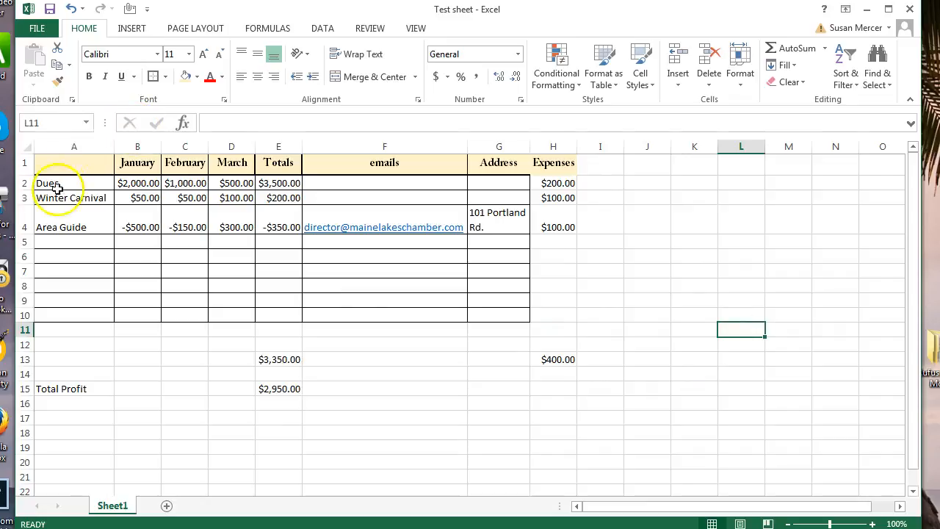
Save the workbook and enter the zip code 04009 in the Address cell G6.
{"action": "left_click", "coordinate": [50, 9]}
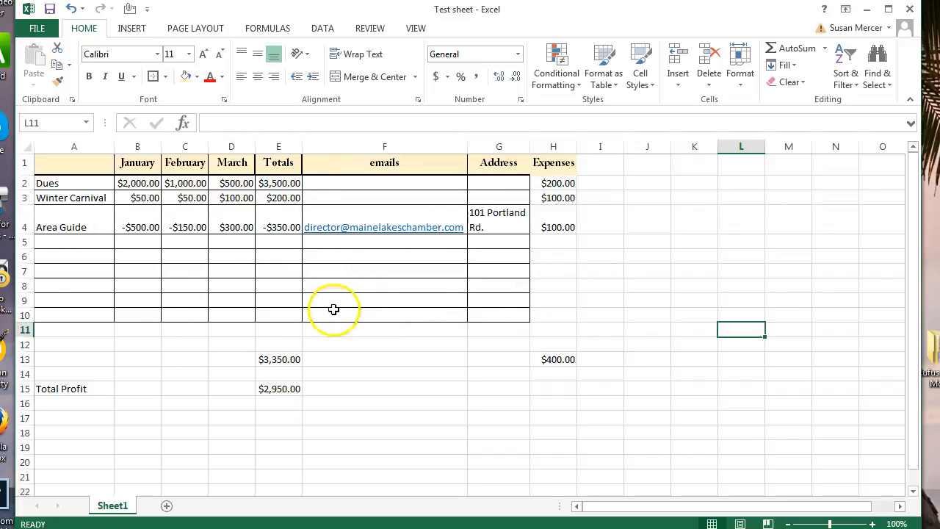
{"action": "left_click", "coordinate": [270, 270]}
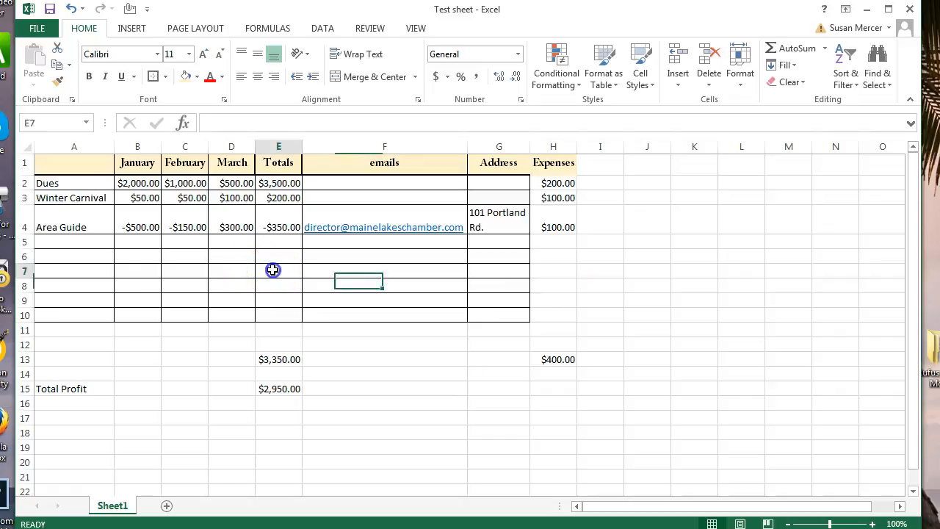
{"action": "left_click", "coordinate": [494, 260]}
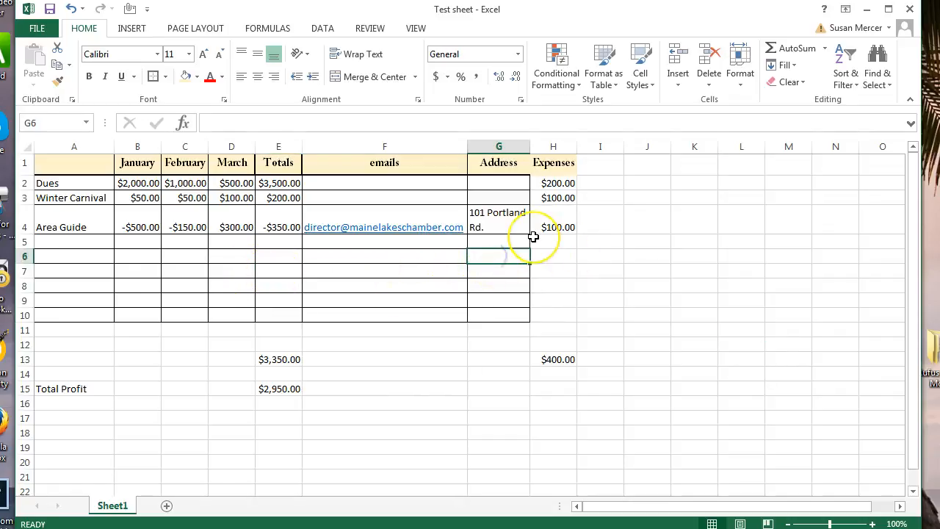
{"action": "type", "text": "04009"}
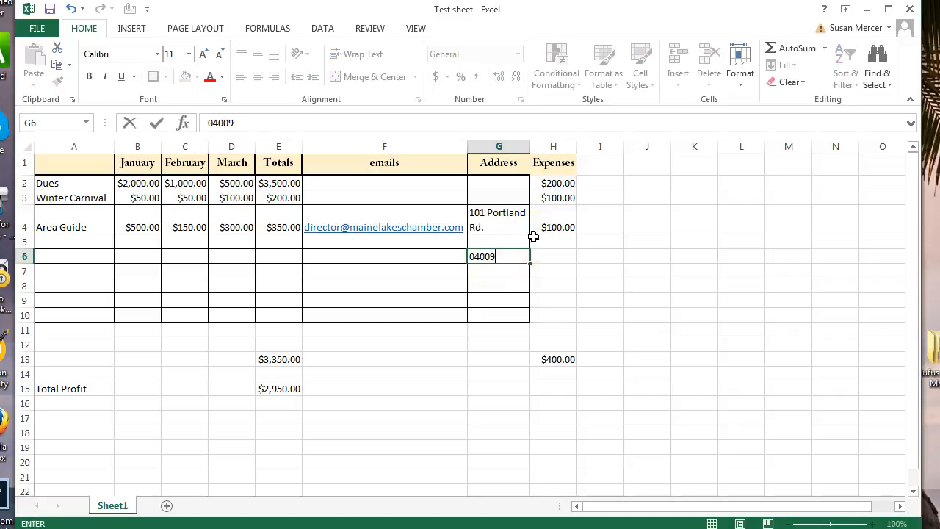
{"action": "key", "text": "Return"}
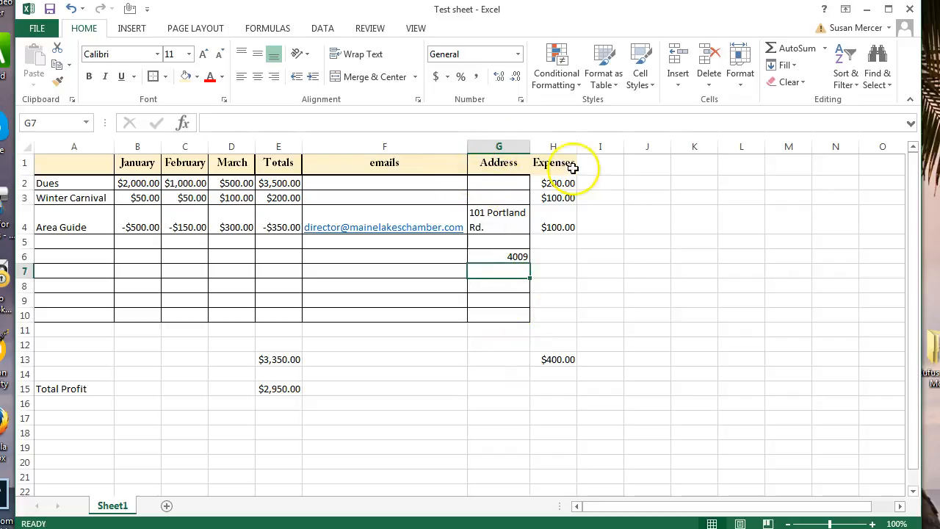
Apply the Special Zip Code format to G6 so it displays 04009.
{"action": "left_click", "coordinate": [502, 256]}
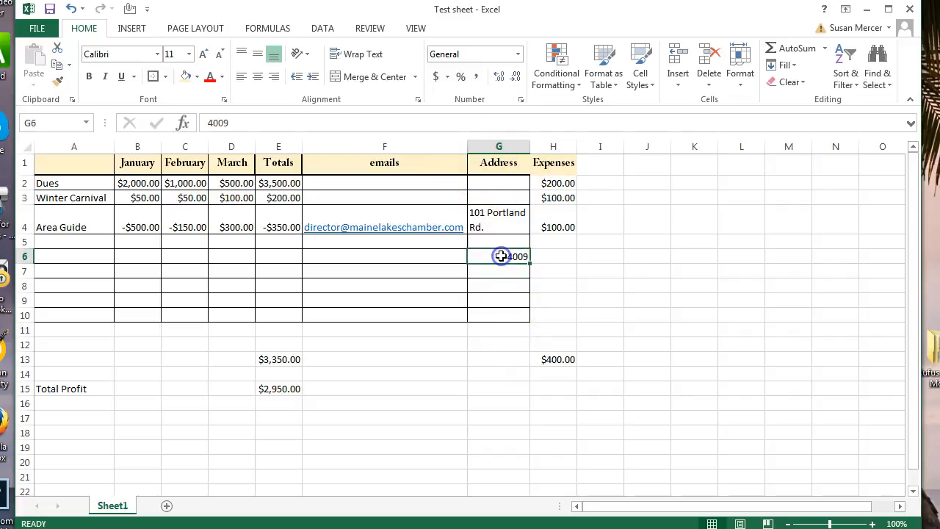
{"action": "right_click", "coordinate": [501, 256]}
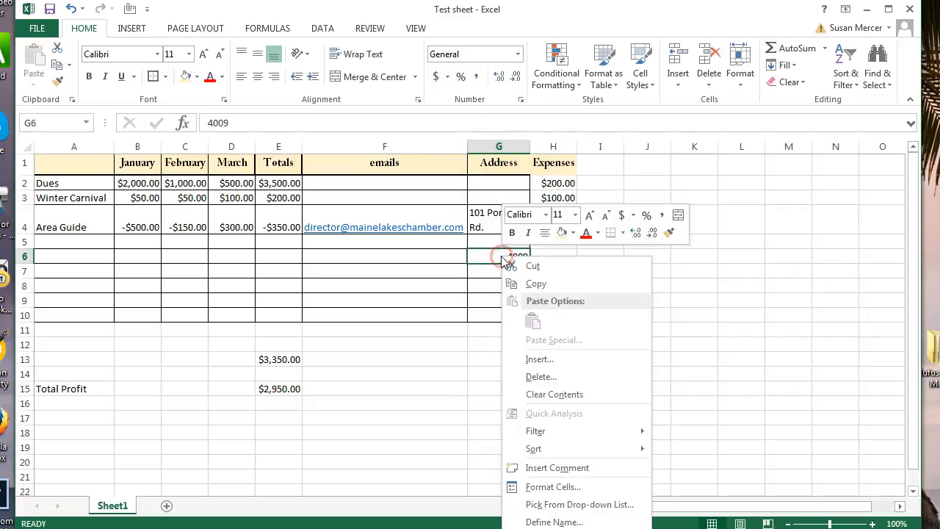
{"action": "left_click", "coordinate": [551, 487]}
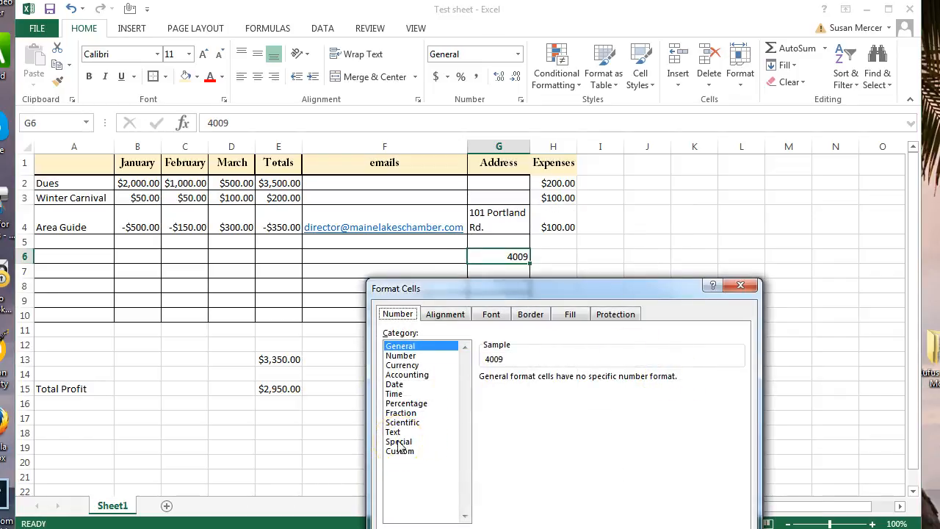
{"action": "left_click", "coordinate": [394, 336]}
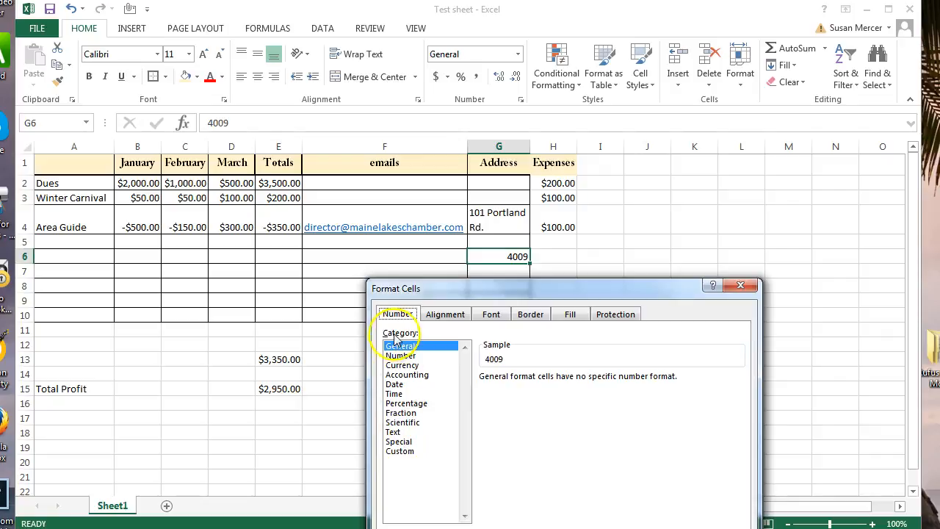
{"action": "left_click", "coordinate": [398, 442]}
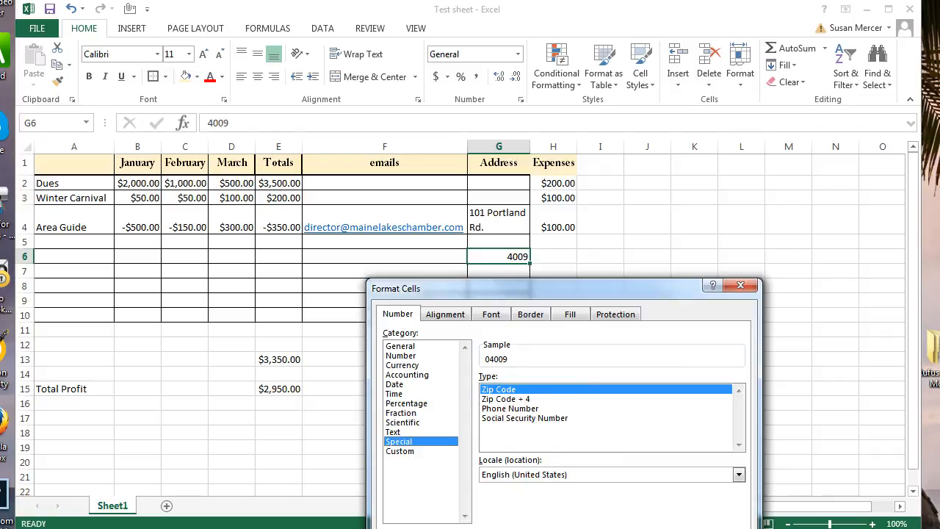
{"action": "left_click", "coordinate": [643, 528]}
{"action": "left_click", "coordinate": [760, 316]}
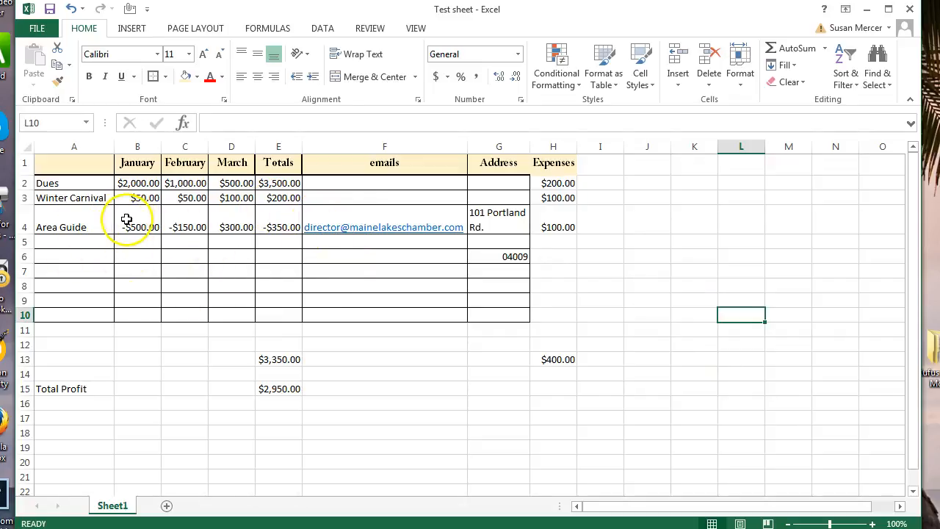
Fill the negative Area Guide amounts B4:C4 with yellow.
{"action": "left_click_drag", "start_coordinate": [127, 219], "coordinate": [178, 219]}
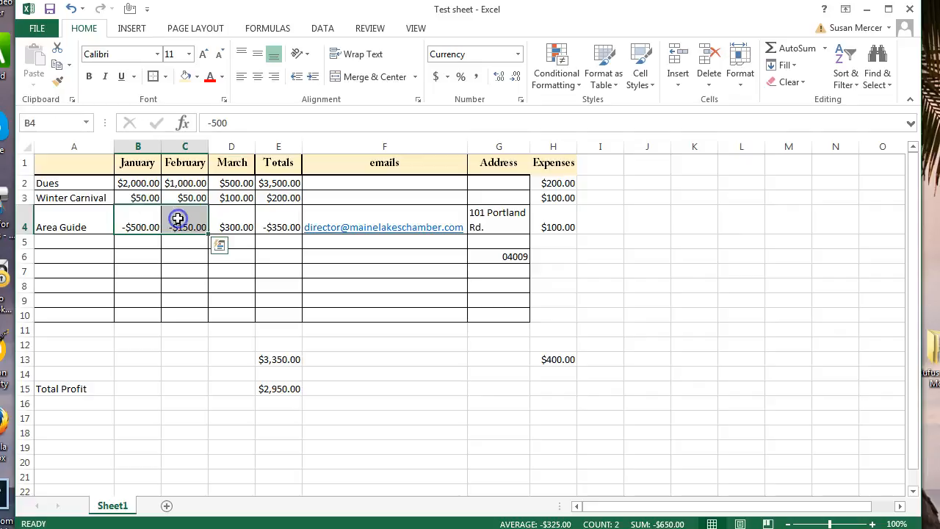
{"action": "right_click", "coordinate": [178, 218]}
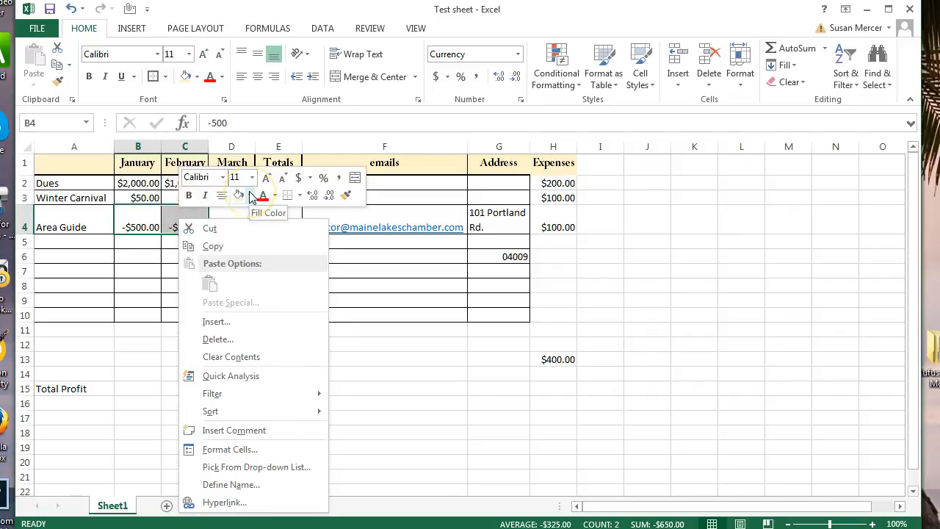
{"action": "left_click", "coordinate": [250, 195]}
{"action": "left_click", "coordinate": [276, 312]}
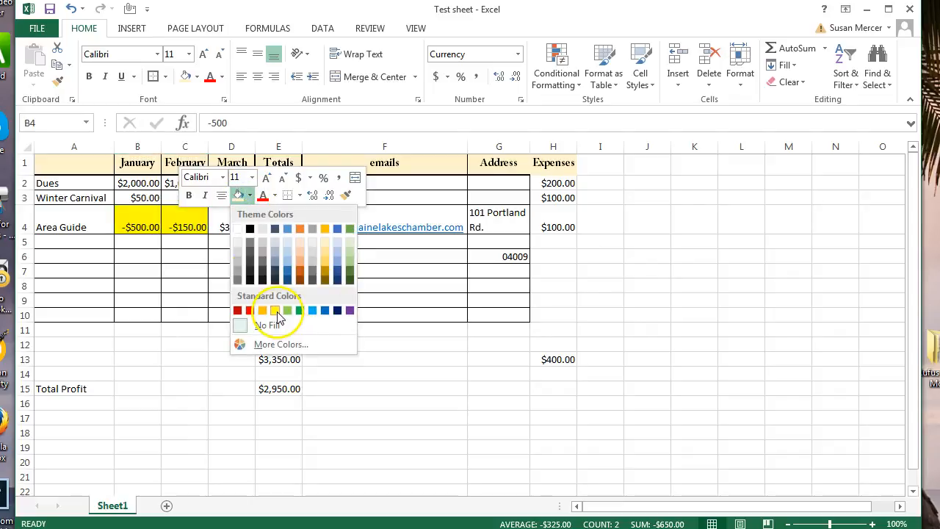
{"action": "left_click", "coordinate": [375, 376]}
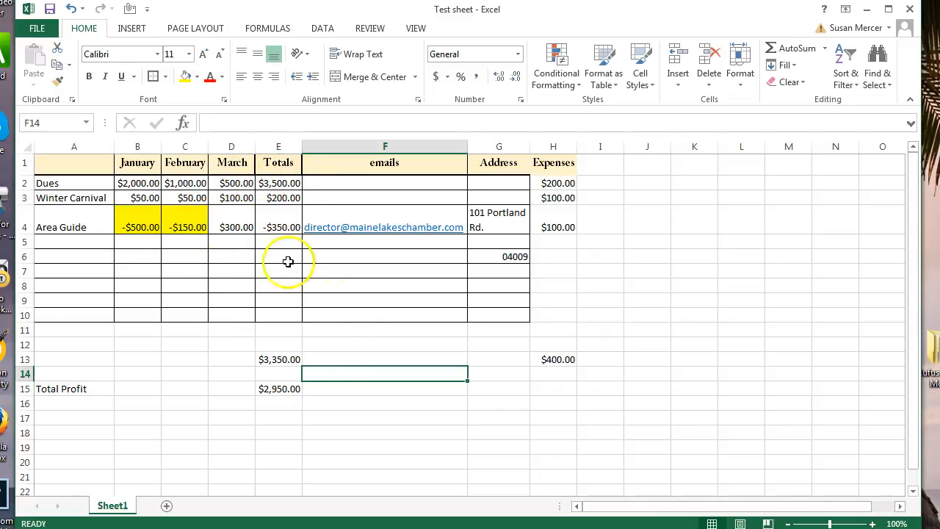
Try filling the Total Profit row, E15 and then A15:D15, with yellow.
{"action": "left_click", "coordinate": [283, 389]}
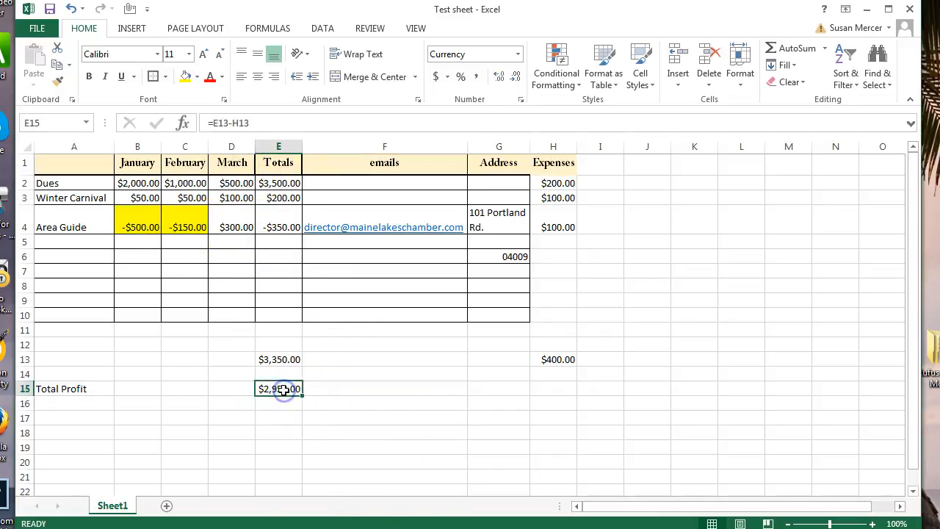
{"action": "right_click", "coordinate": [283, 390]}
{"action": "left_click", "coordinate": [344, 431]}
{"action": "left_click_drag", "start_coordinate": [77, 387], "coordinate": [231, 389]}
{"action": "right_click", "coordinate": [227, 391]}
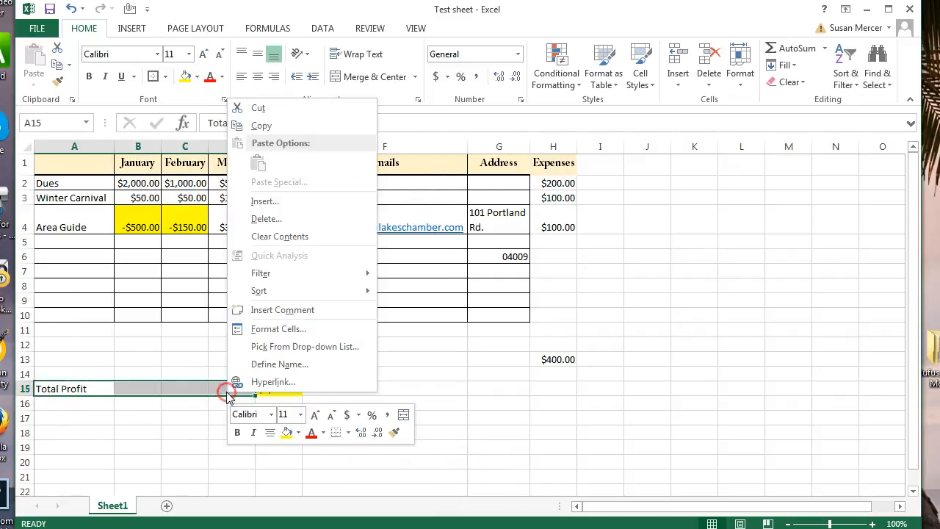
{"action": "left_click", "coordinate": [288, 431]}
{"action": "left_click", "coordinate": [571, 428]}
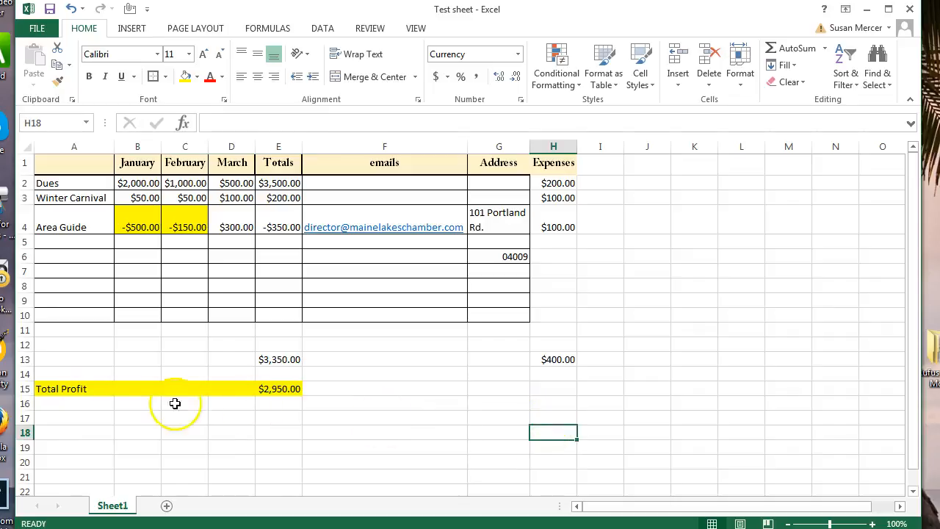
Remove the yellow fill from the Total Profit row A15:E15.
{"action": "left_click_drag", "start_coordinate": [66, 389], "coordinate": [293, 387]}
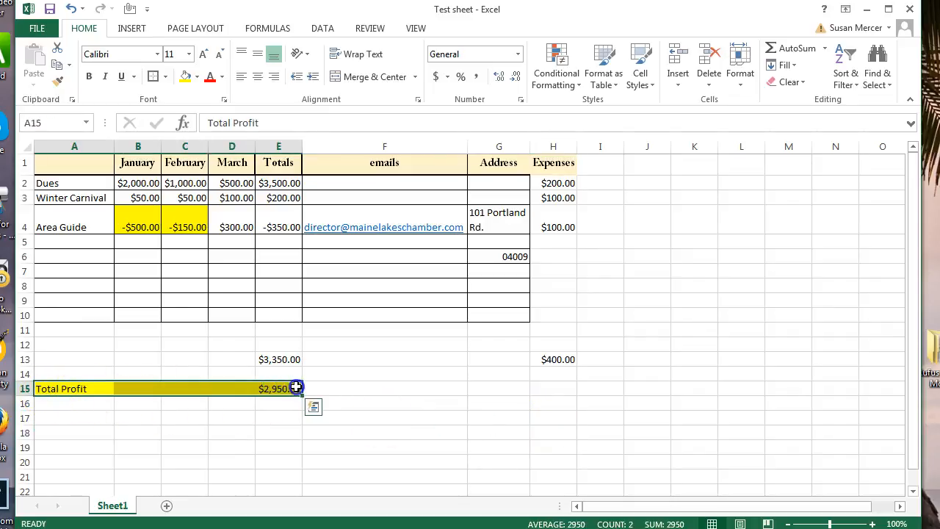
{"action": "right_click", "coordinate": [287, 389]}
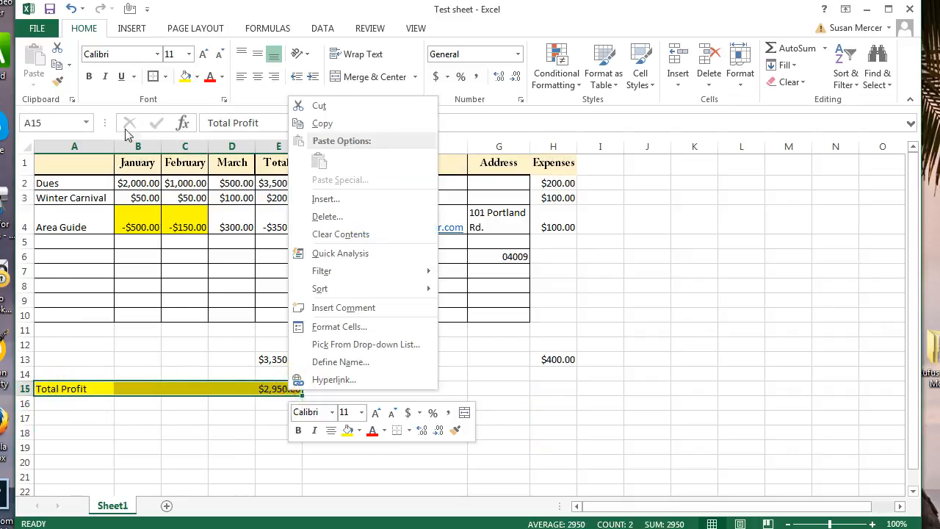
{"action": "left_click", "coordinate": [359, 431]}
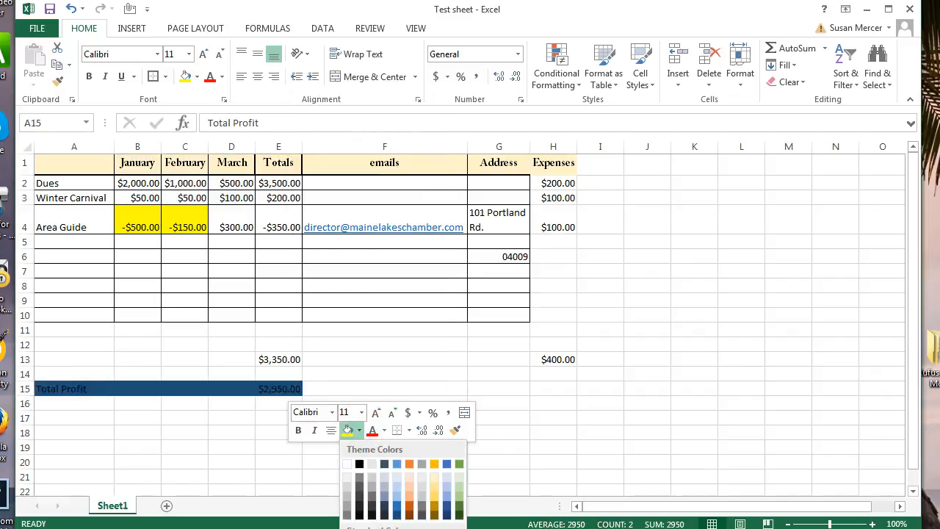
{"action": "key", "text": "Escape"}
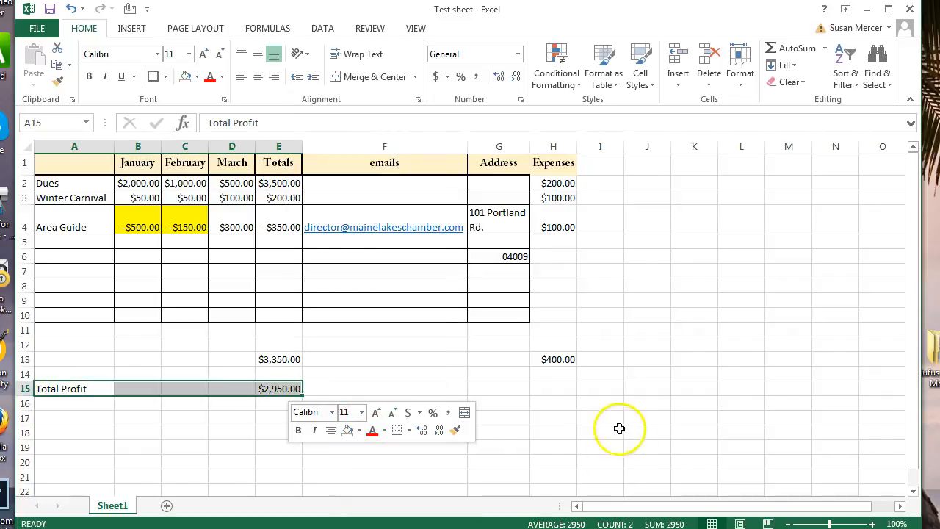
{"action": "left_click", "coordinate": [621, 423]}
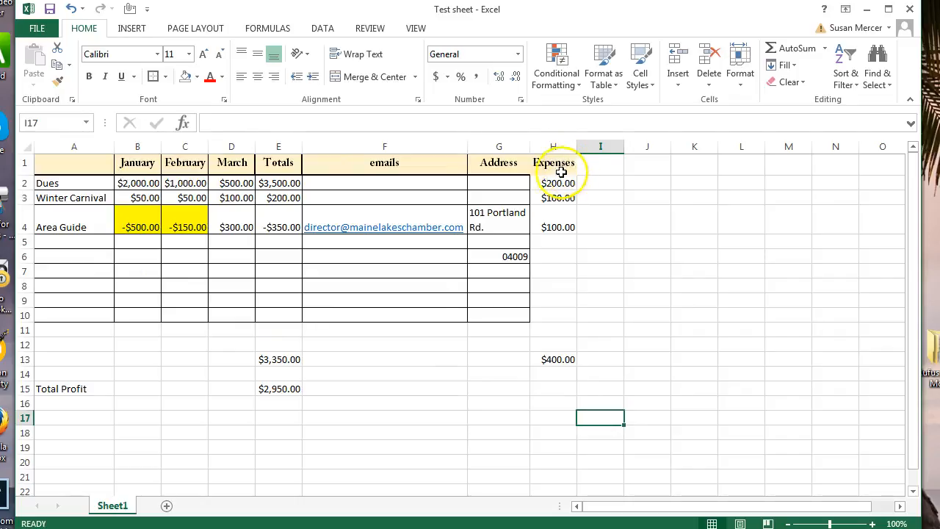
Apply All Borders to the Expenses column cells H1:H10.
{"action": "left_click_drag", "start_coordinate": [543, 162], "coordinate": [550, 304]}
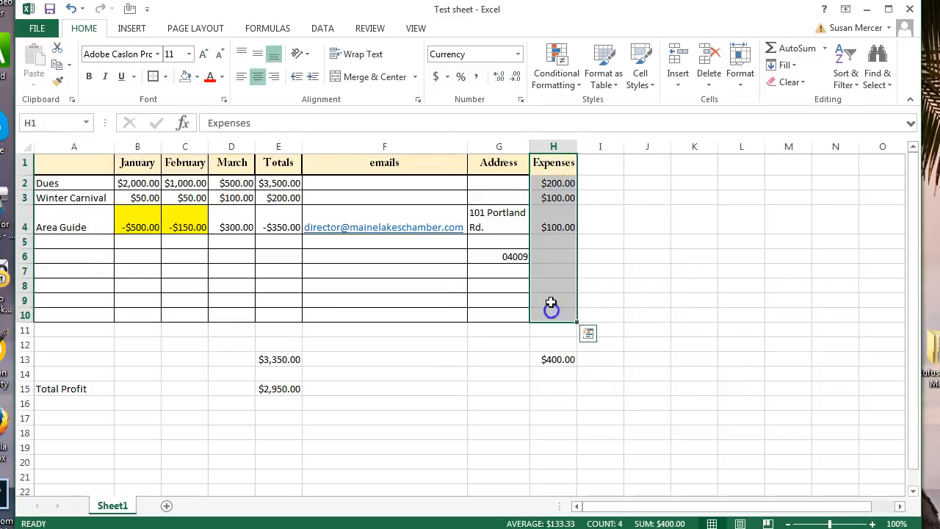
{"action": "left_click", "coordinate": [163, 77]}
{"action": "left_click", "coordinate": [184, 202]}
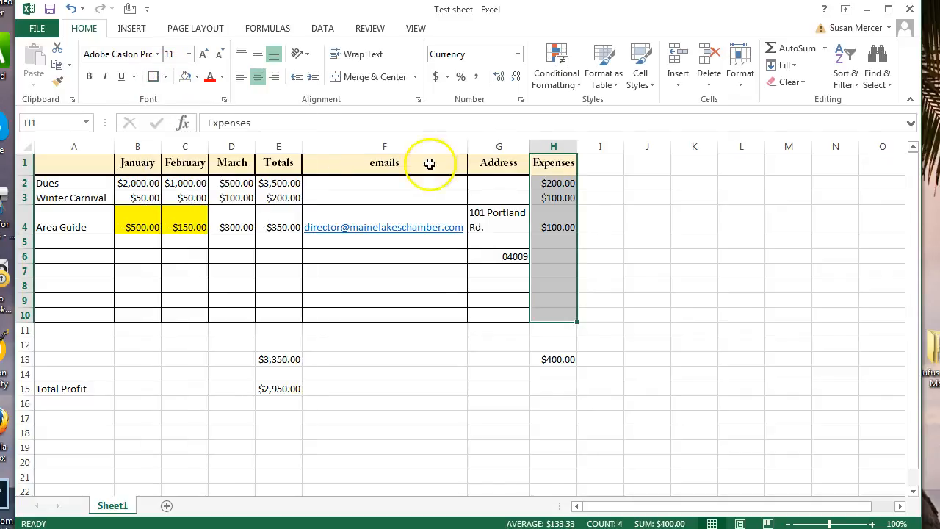
{"action": "left_click", "coordinate": [630, 213]}
Add a thick bottom border under the Expenses heading in H1.
{"action": "left_click", "coordinate": [557, 163]}
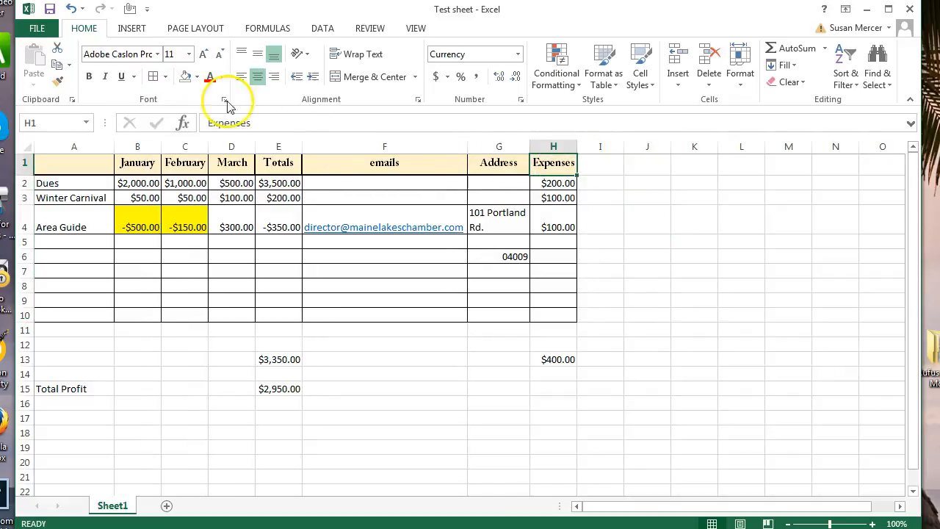
{"action": "left_click", "coordinate": [165, 76]}
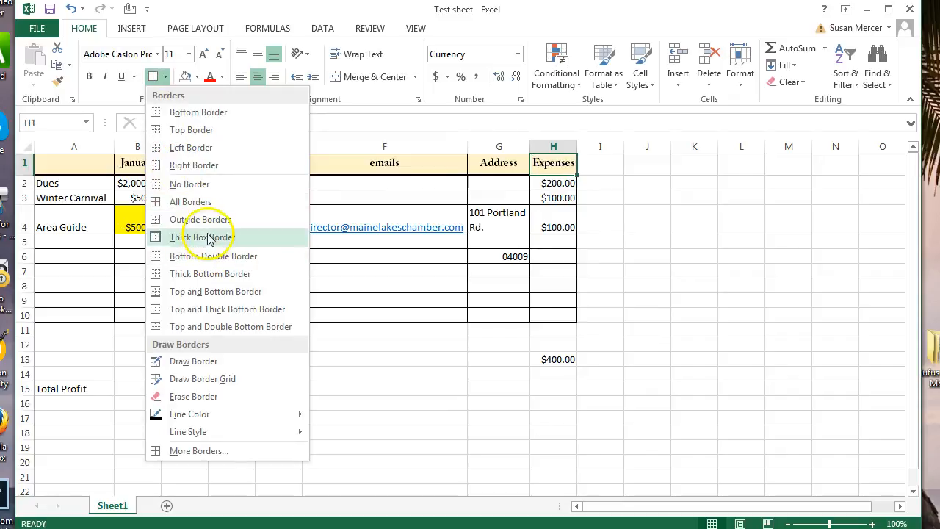
{"action": "left_click", "coordinate": [210, 282]}
{"action": "left_click", "coordinate": [661, 258]}
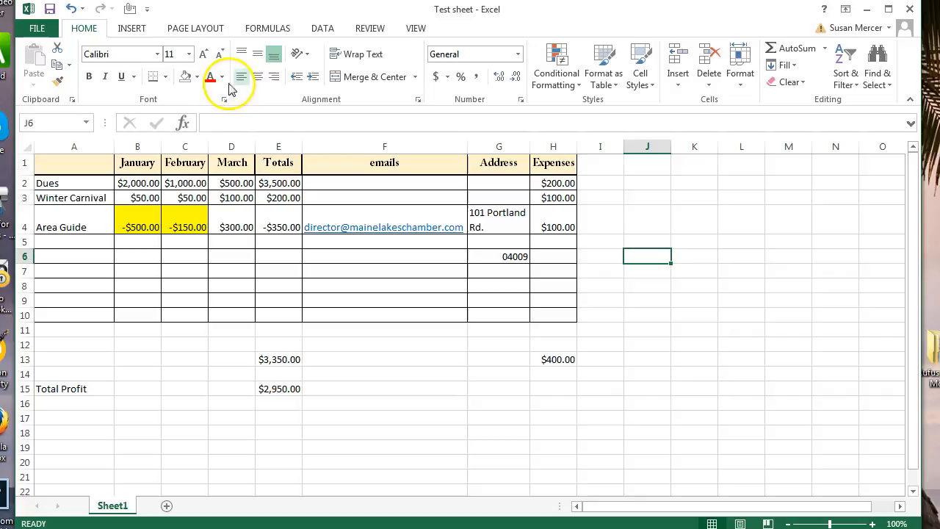
Set the Page Layout orientation to Landscape and the margins to the Narrow preset.
{"action": "left_click", "coordinate": [178, 29]}
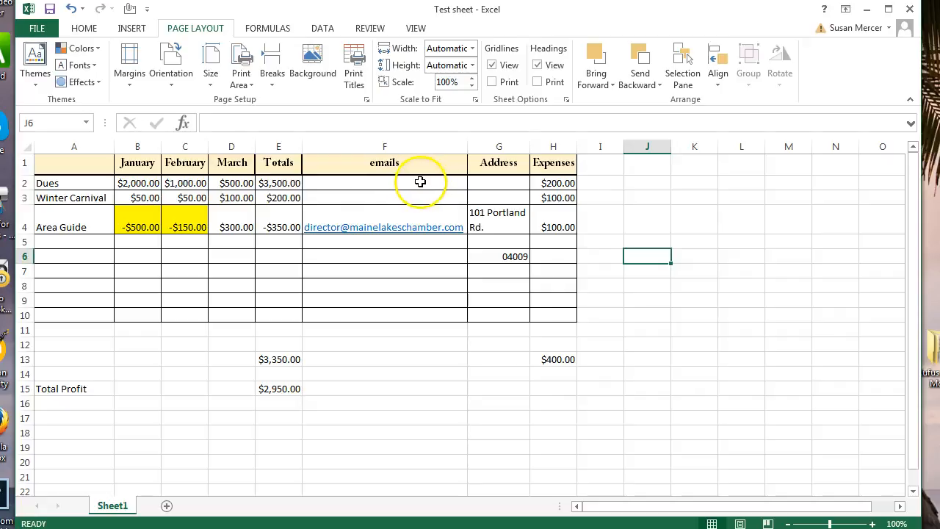
{"action": "left_click", "coordinate": [173, 64]}
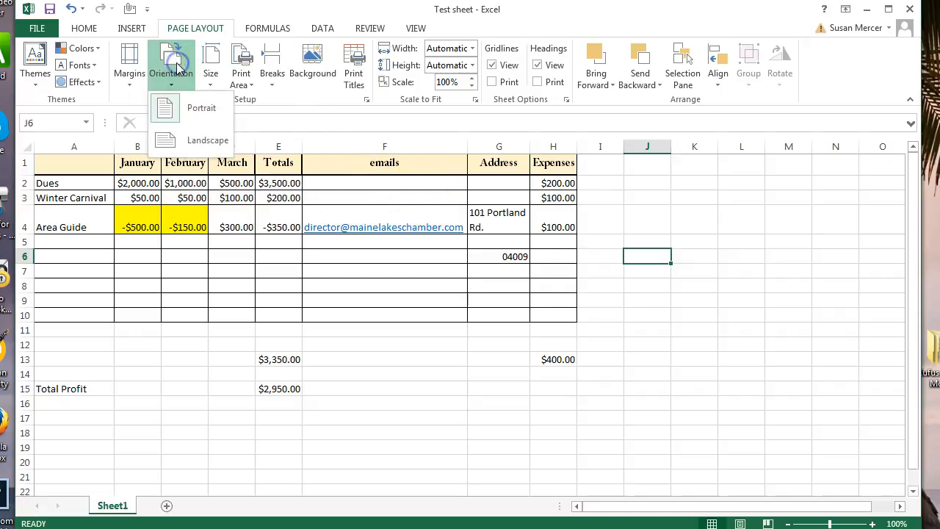
{"action": "left_click", "coordinate": [193, 140]}
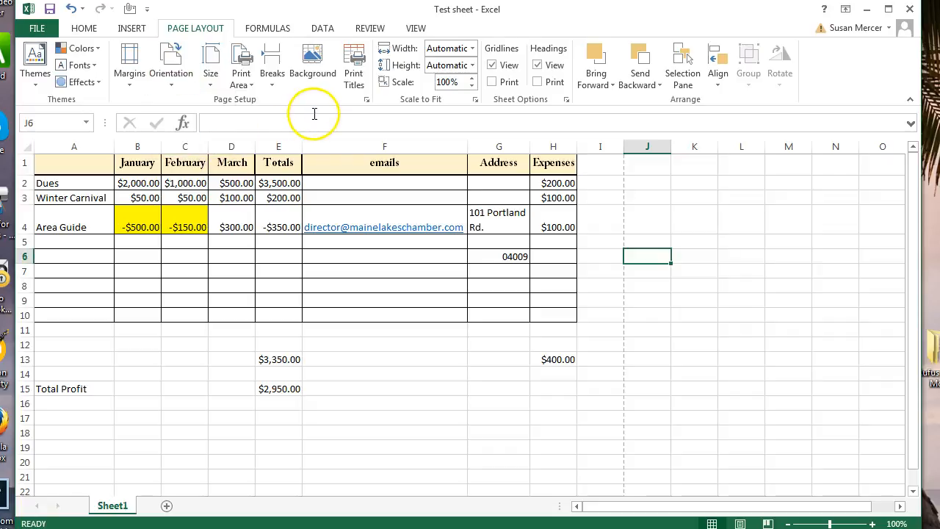
{"action": "left_click", "coordinate": [129, 58]}
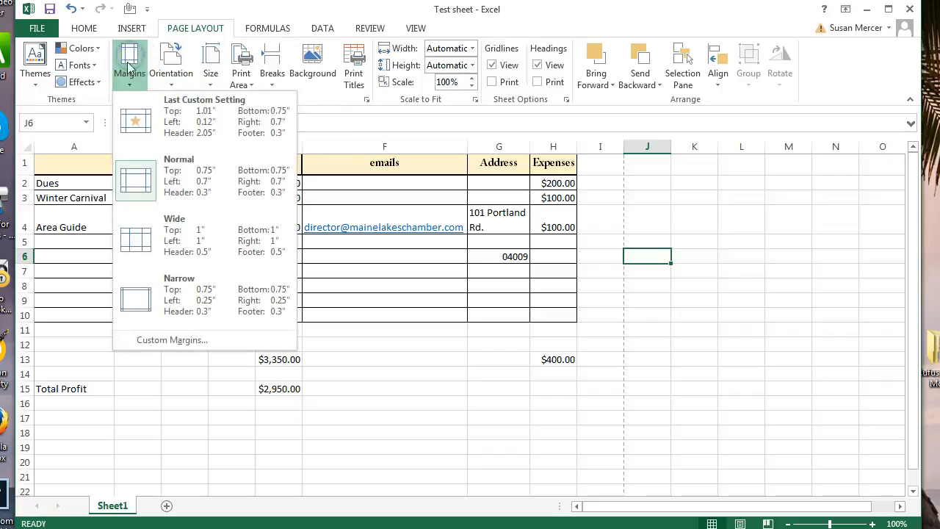
{"action": "left_click", "coordinate": [135, 298]}
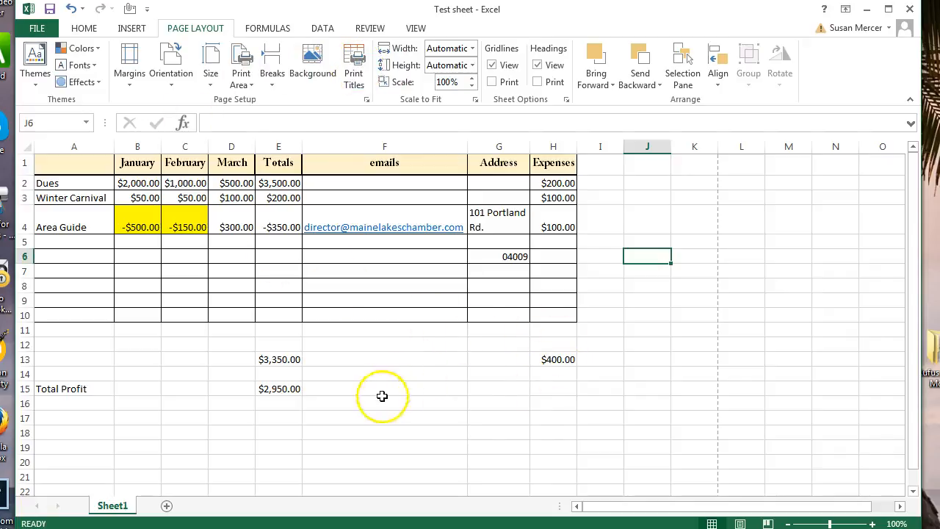
Select the whole table A1:H15 and set it as the print area.
{"action": "left_click_drag", "start_coordinate": [572, 390], "coordinate": [56, 161]}
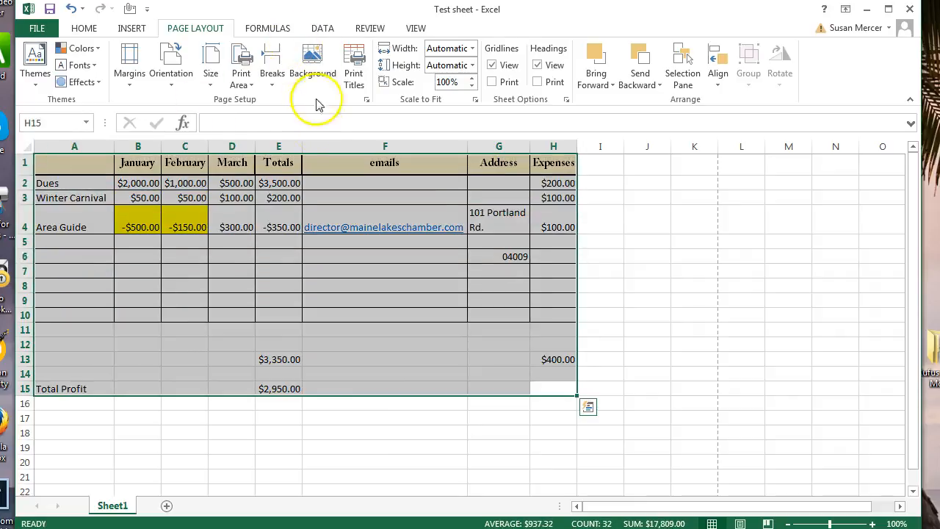
{"action": "left_click", "coordinate": [242, 57]}
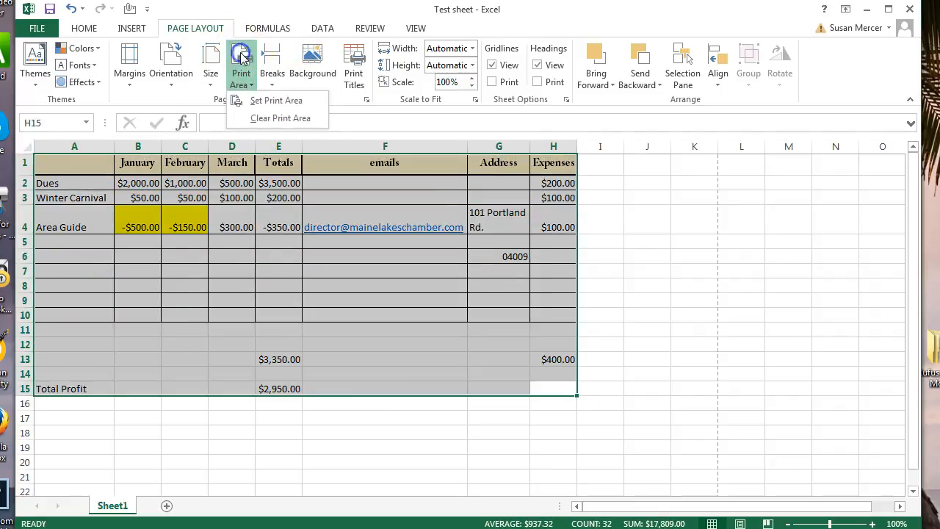
{"action": "left_click", "coordinate": [253, 100]}
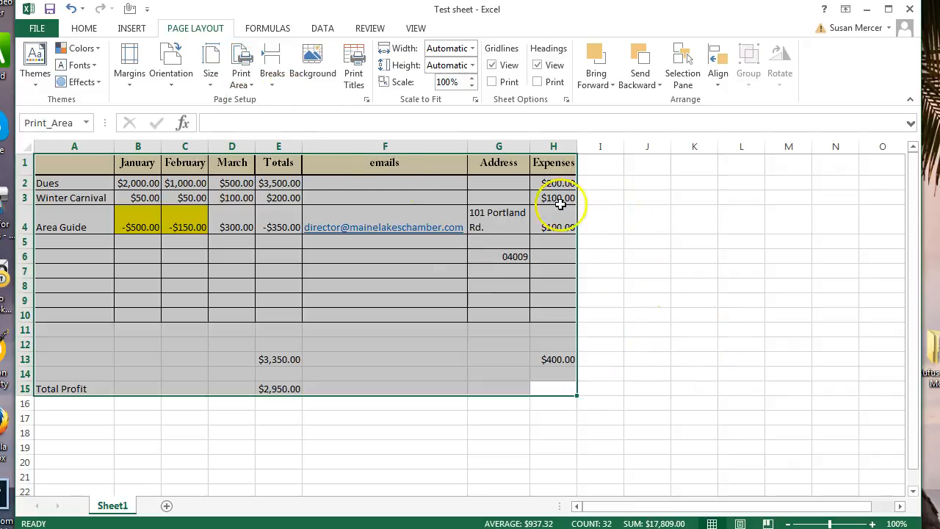
Review the landscape print preview of A1:H15 twice, then return and deselect the range.
{"action": "left_click", "coordinate": [33, 28]}
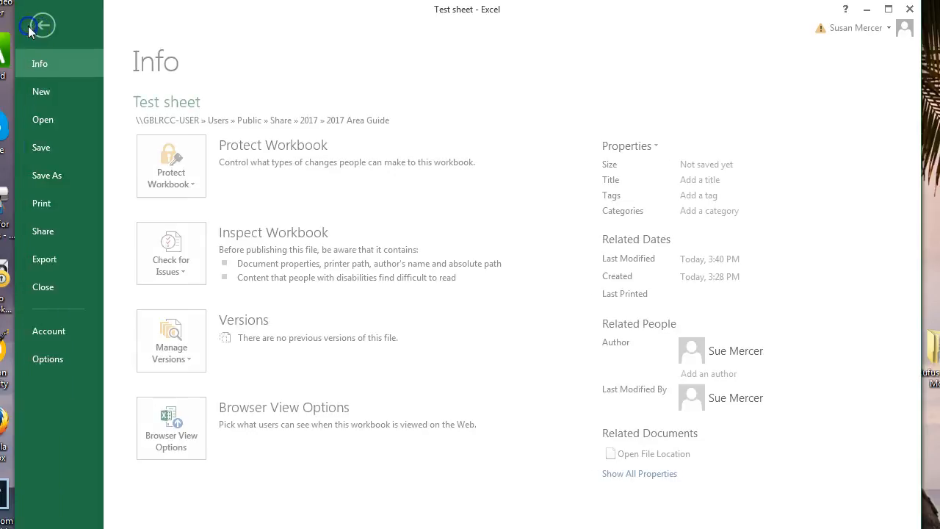
{"action": "left_click", "coordinate": [44, 203]}
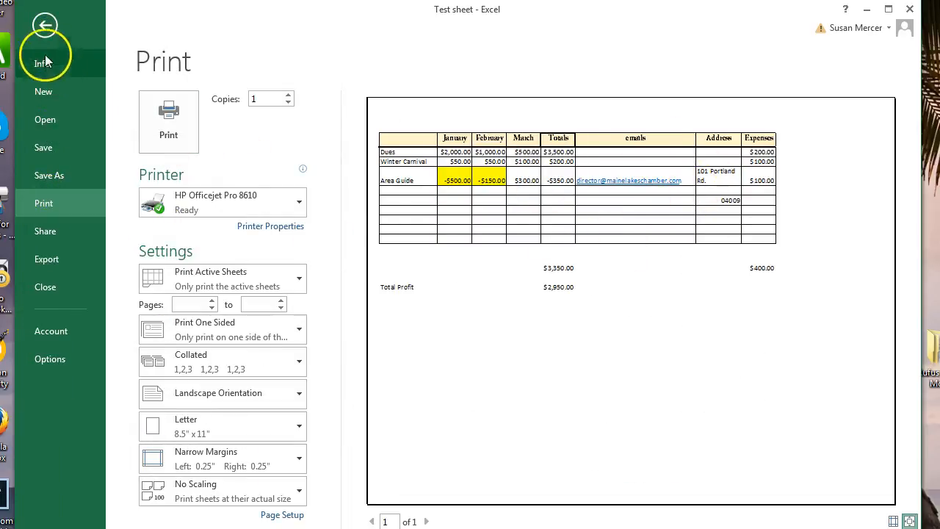
{"action": "left_click", "coordinate": [44, 24]}
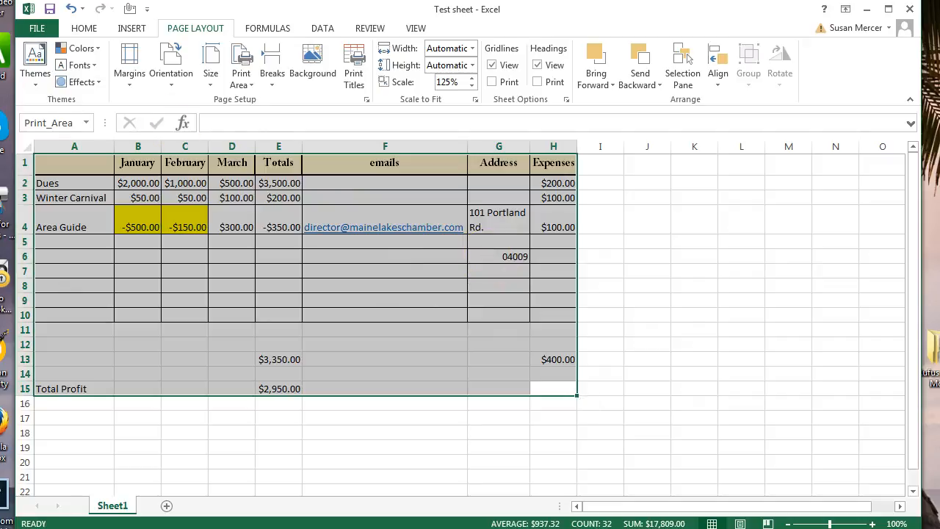
{"action": "left_click", "coordinate": [35, 28]}
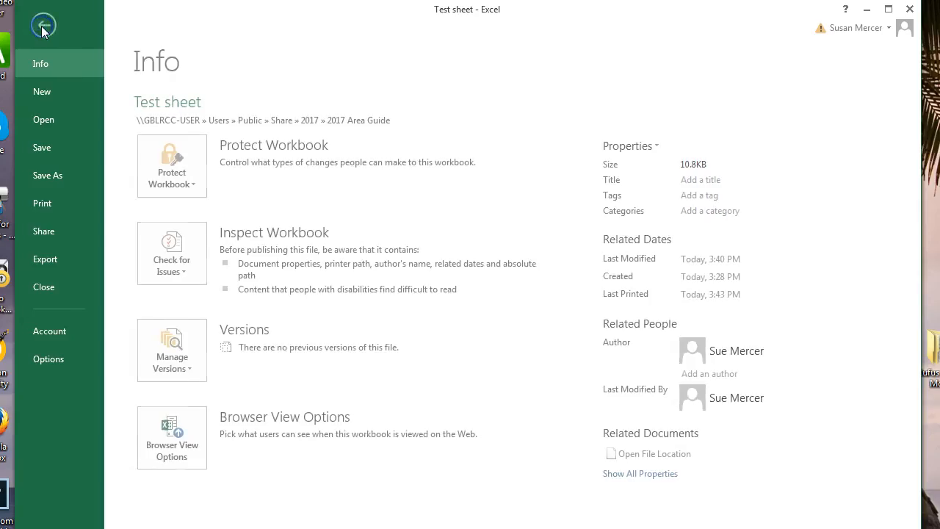
{"action": "left_click", "coordinate": [45, 203]}
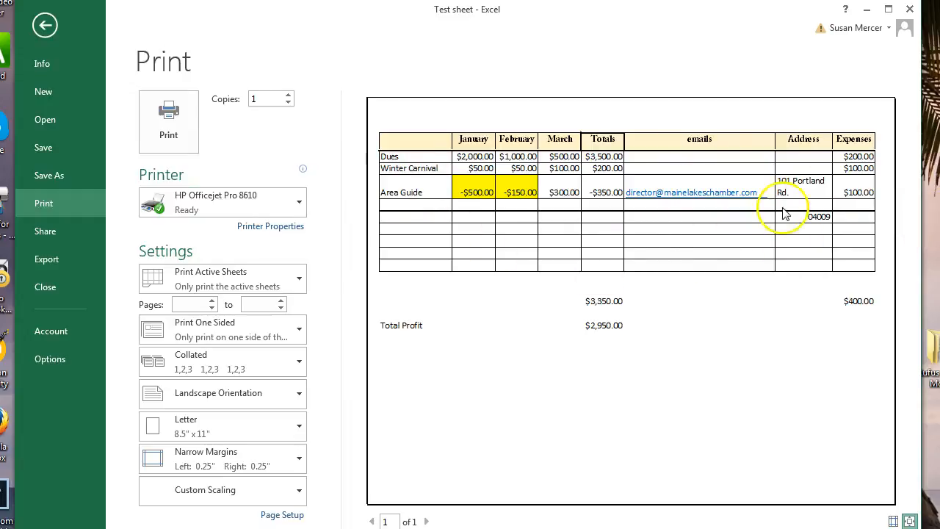
{"action": "left_click", "coordinate": [47, 28]}
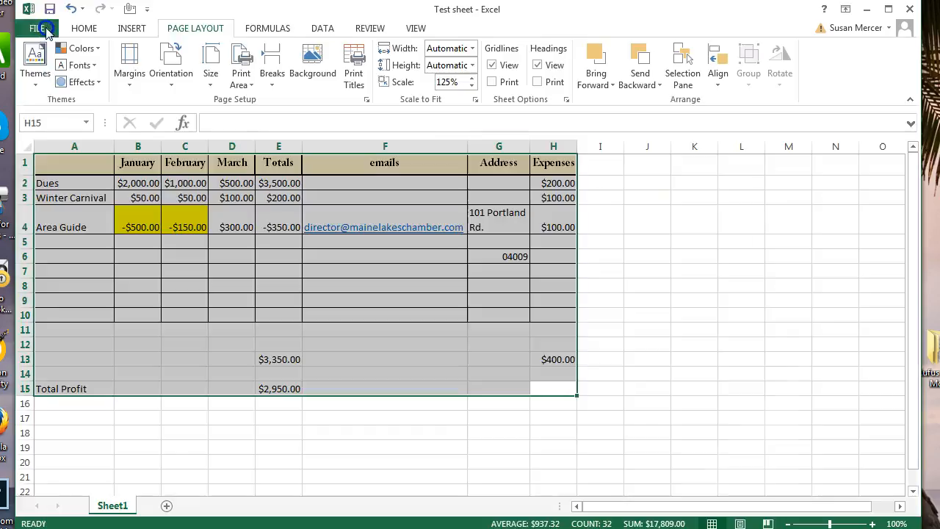
{"action": "left_click", "coordinate": [644, 288]}
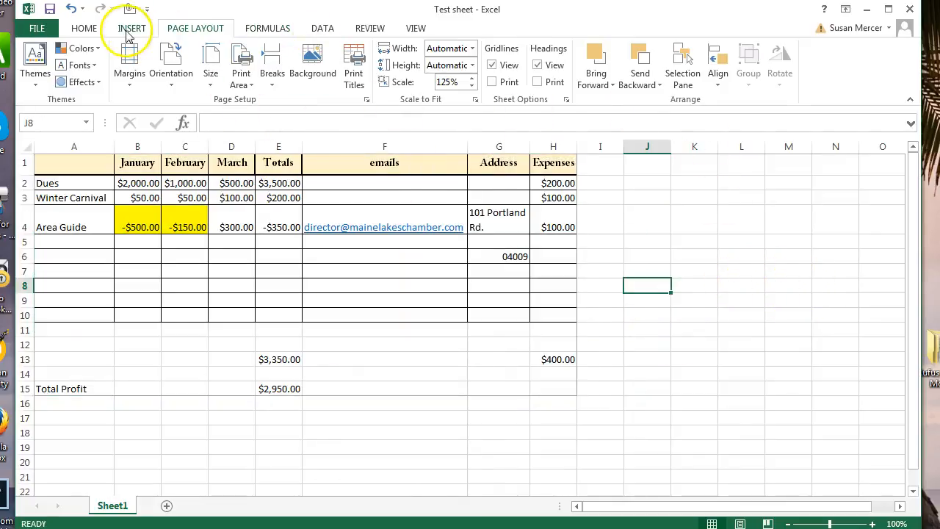
Browse the Formulas, Data and Review tabs, then bring up the View tab.
{"action": "left_click", "coordinate": [282, 29]}
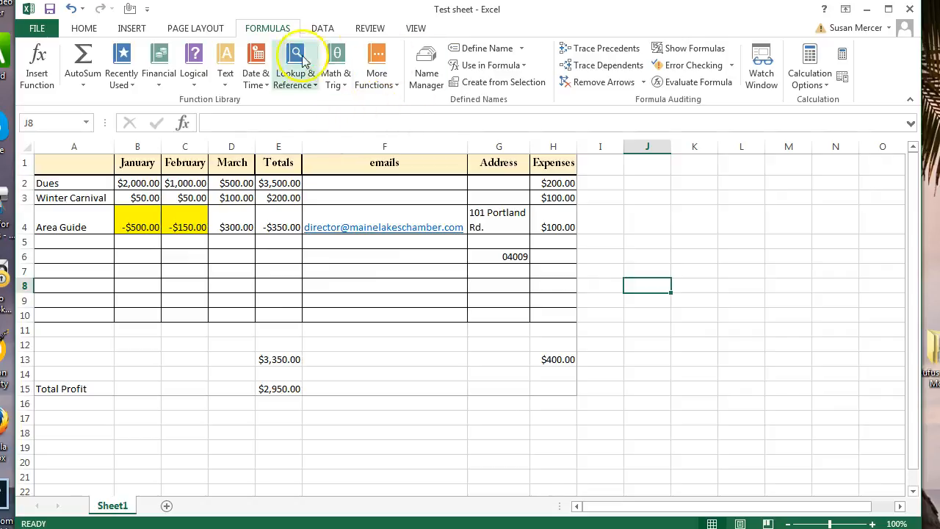
{"action": "left_click", "coordinate": [323, 28]}
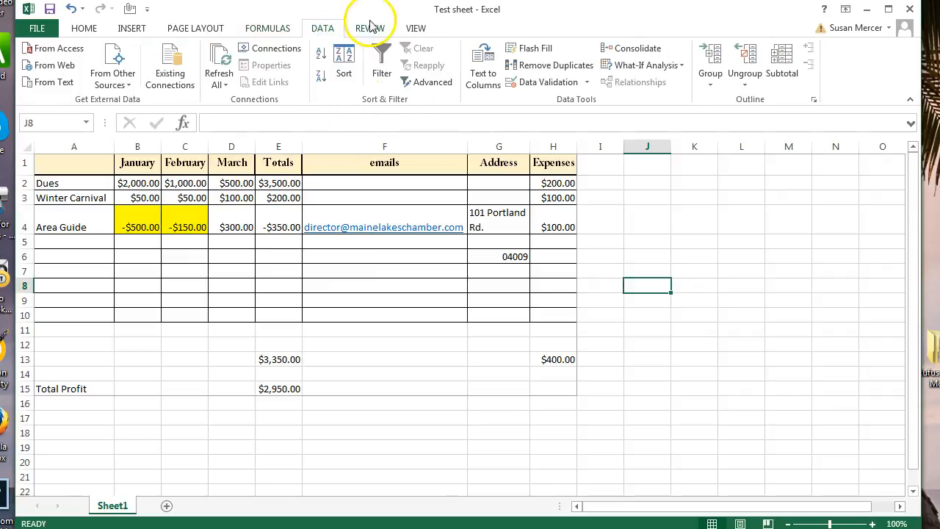
{"action": "left_click", "coordinate": [371, 28]}
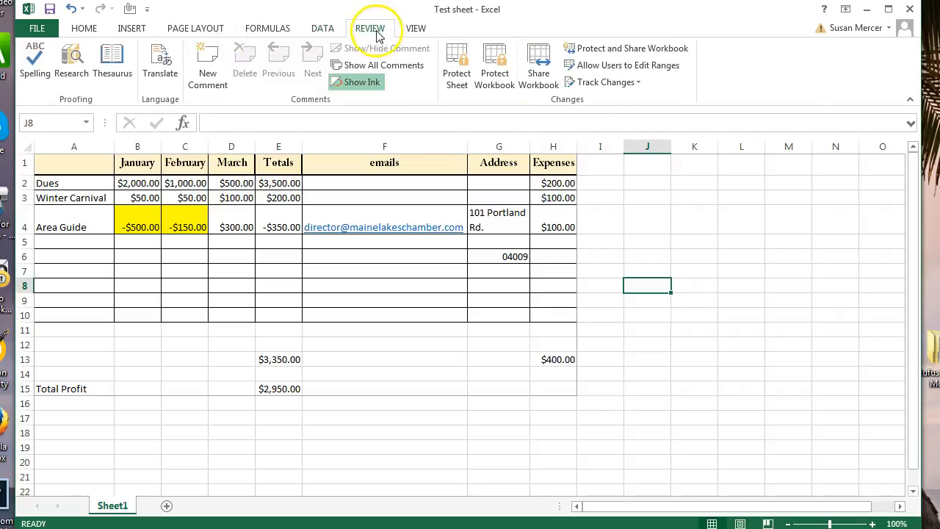
{"action": "left_click", "coordinate": [416, 28]}
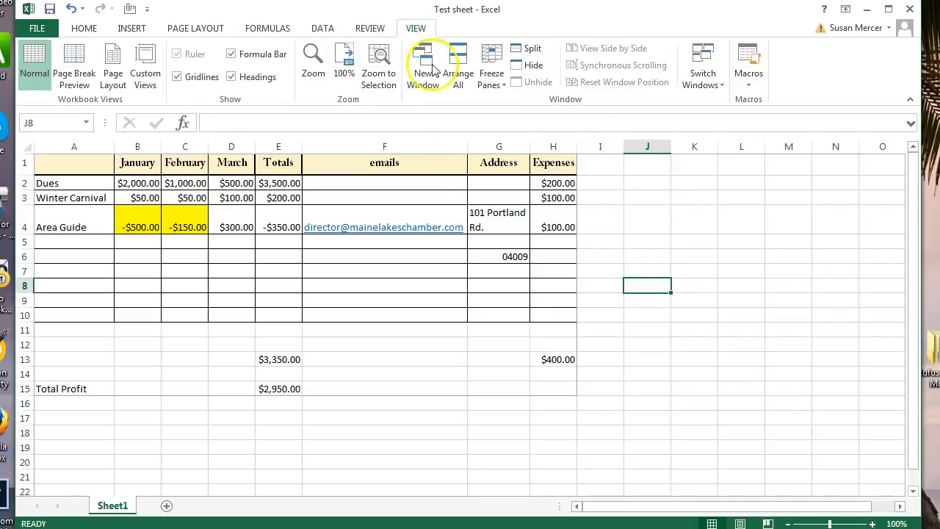
{"action": "scroll", "coordinate": [657, 345], "scroll_direction": "down", "scroll_amount": 8}
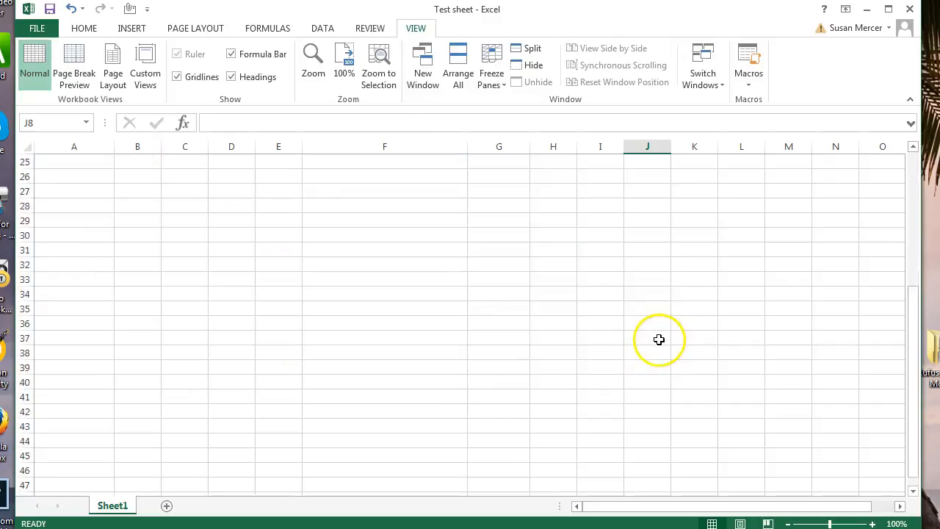
{"action": "scroll", "coordinate": [723, 258], "scroll_direction": "up", "scroll_amount": 3}
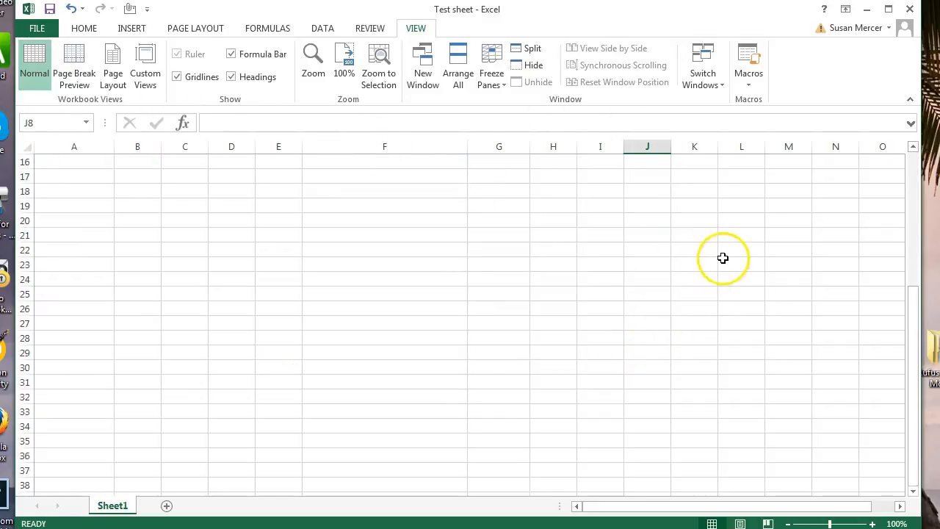
{"action": "scroll", "coordinate": [723, 258], "scroll_direction": "up", "scroll_amount": 5}
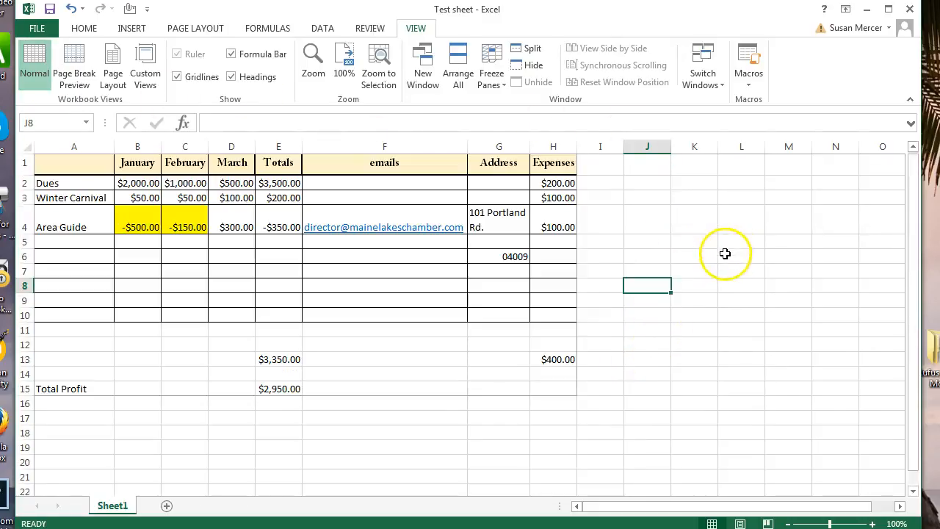
Apply Freeze Top Row and scroll to confirm the header row stays visible.
{"action": "left_click", "coordinate": [492, 62]}
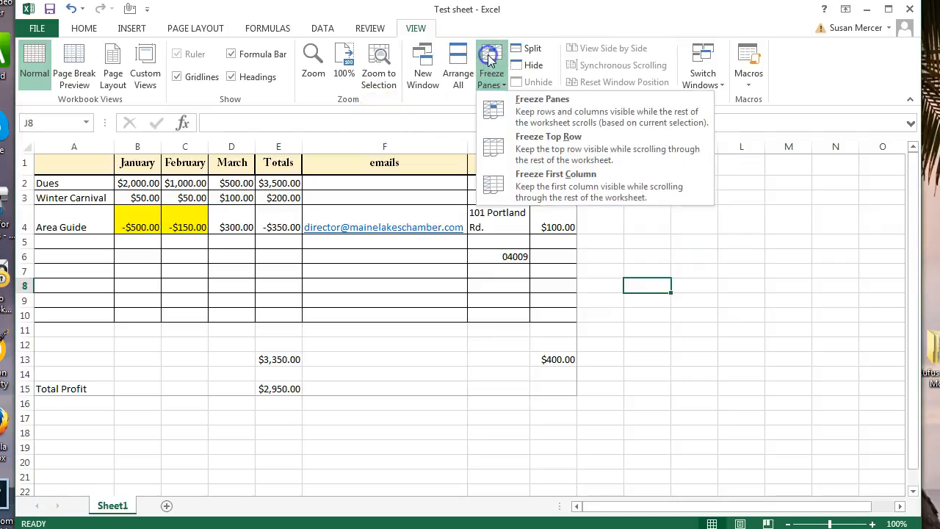
{"action": "left_click", "coordinate": [551, 147]}
{"action": "scroll", "coordinate": [739, 334], "scroll_direction": "down", "scroll_amount": 6}
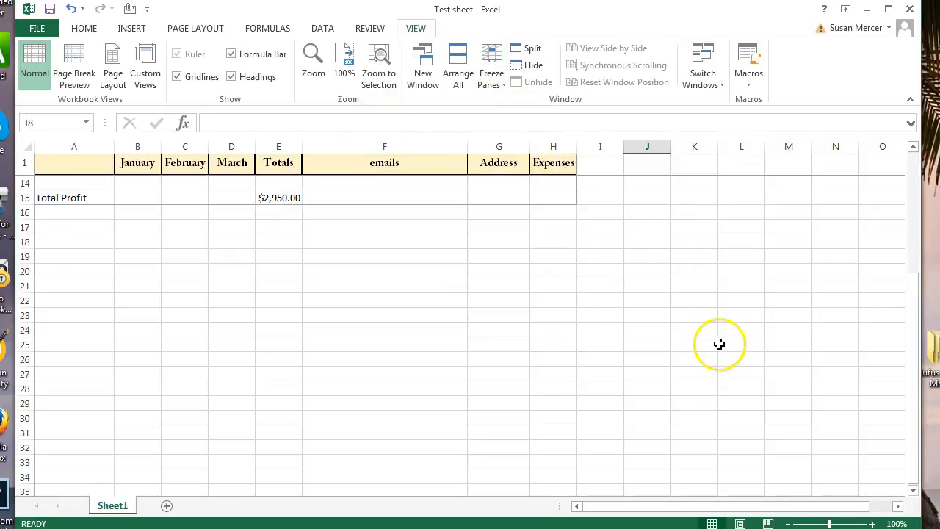
{"action": "scroll", "coordinate": [713, 338], "scroll_direction": "up", "scroll_amount": 6}
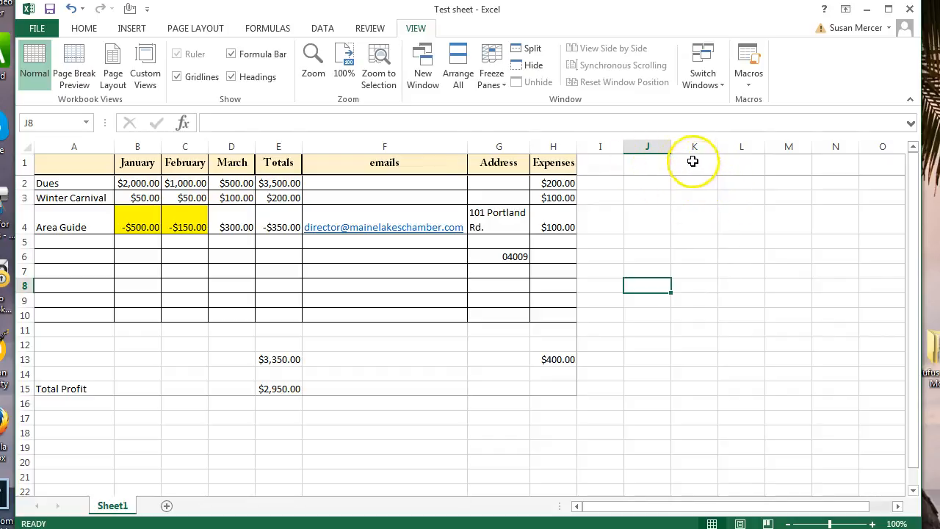
Add the comment 'this was due to someone backing out' to C4 and check it.
{"action": "right_click", "coordinate": [197, 214]}
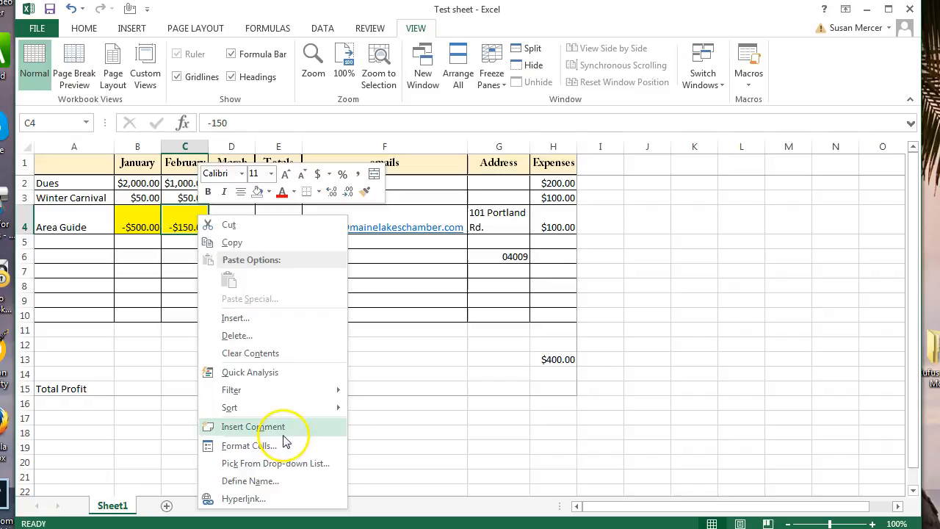
{"action": "left_click", "coordinate": [268, 429]}
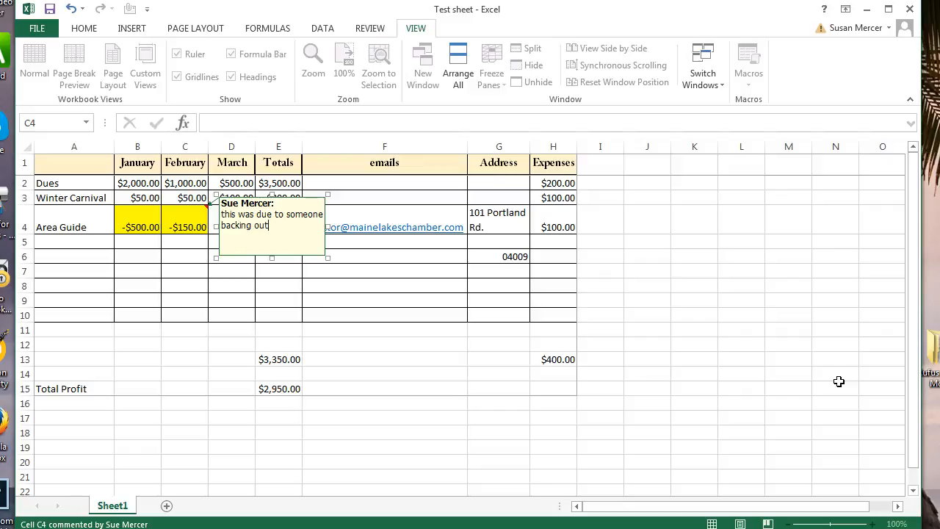
{"action": "left_click", "coordinate": [390, 417]}
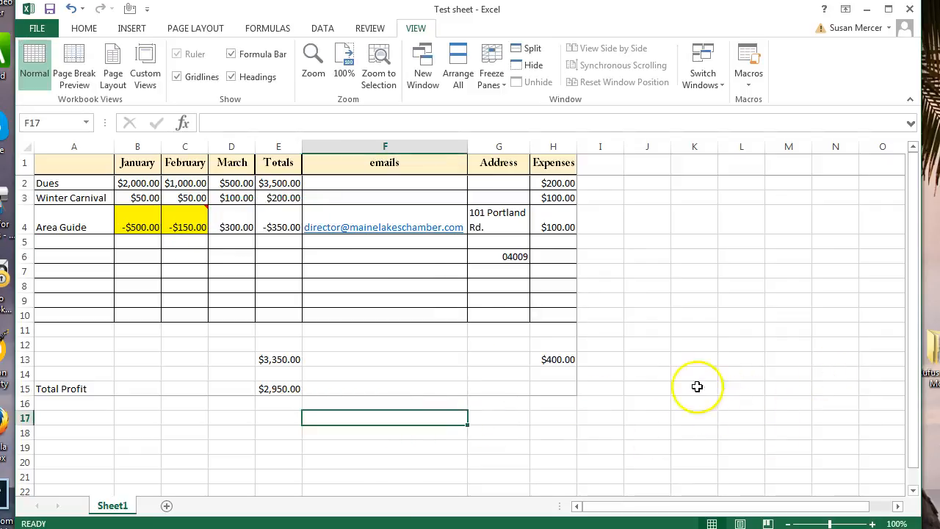
{"action": "left_click", "coordinate": [193, 212]}
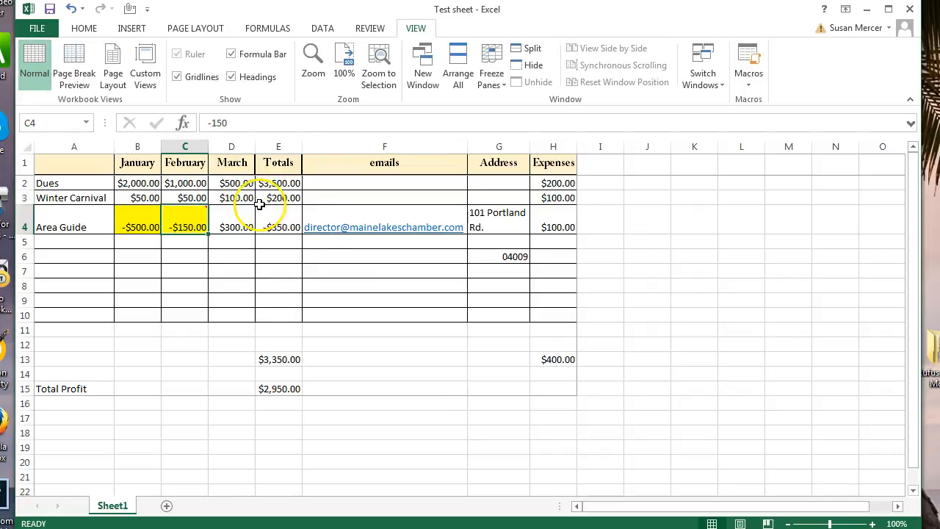
{"action": "mouse_move", "coordinate": [196, 217]}
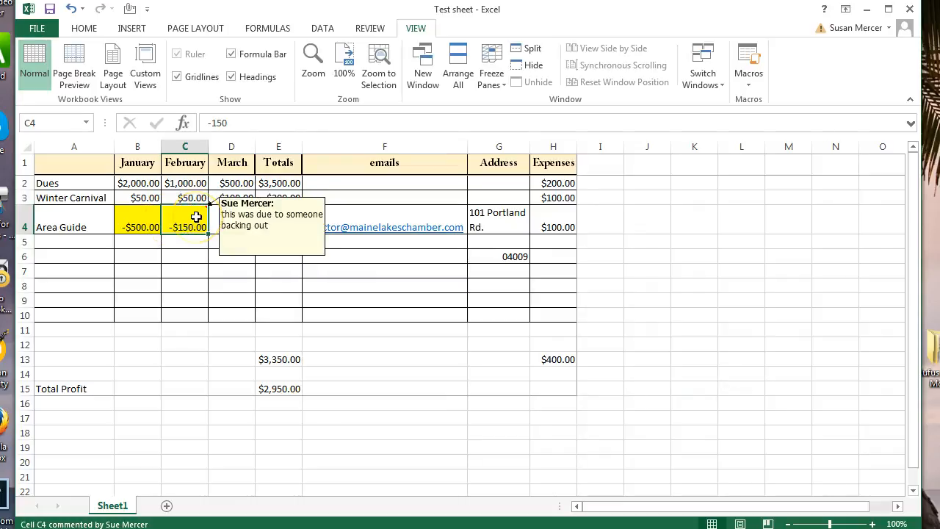
{"action": "left_click", "coordinate": [397, 402]}
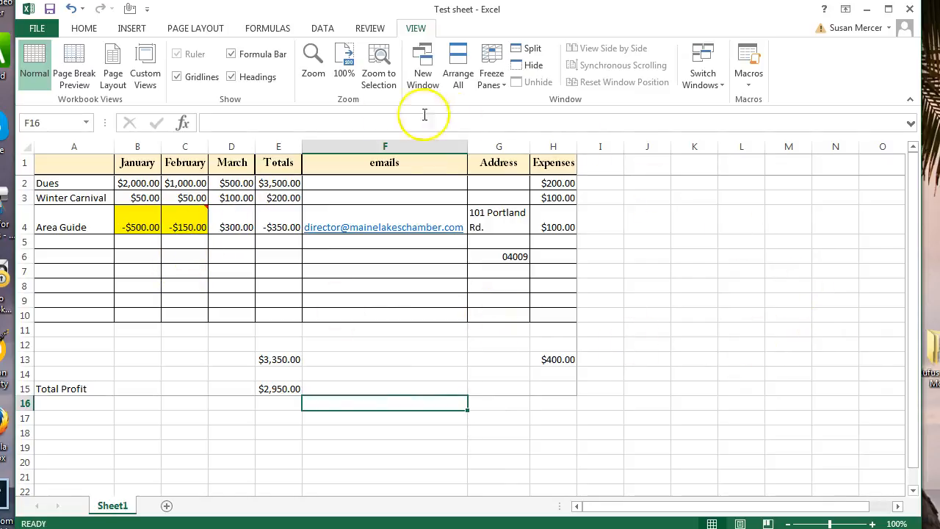
Hide the March column D, then try Unhide from column C's menu.
{"action": "right_click", "coordinate": [235, 145]}
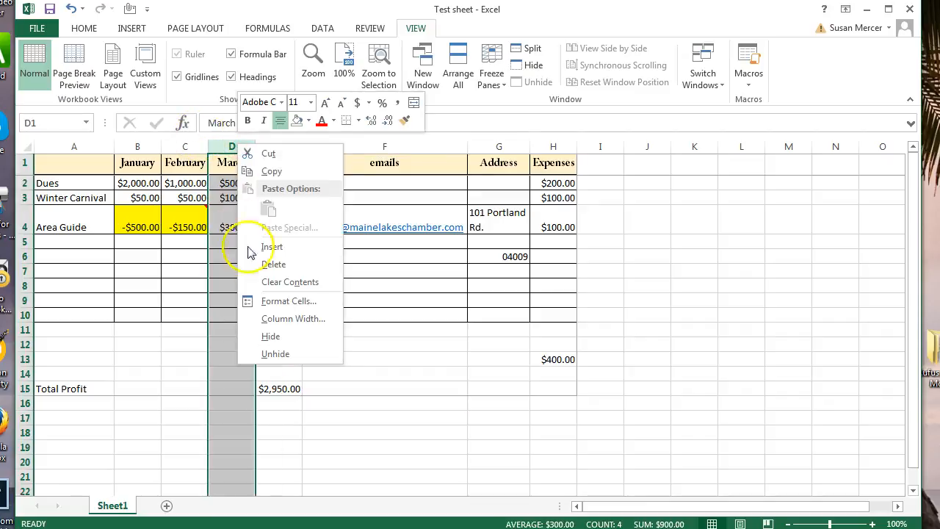
{"action": "left_click", "coordinate": [271, 336]}
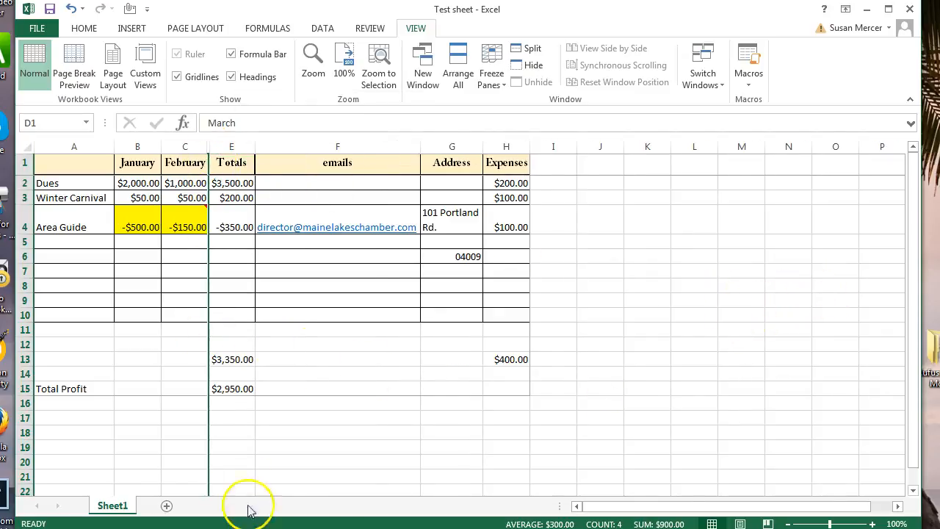
{"action": "right_click", "coordinate": [207, 148]}
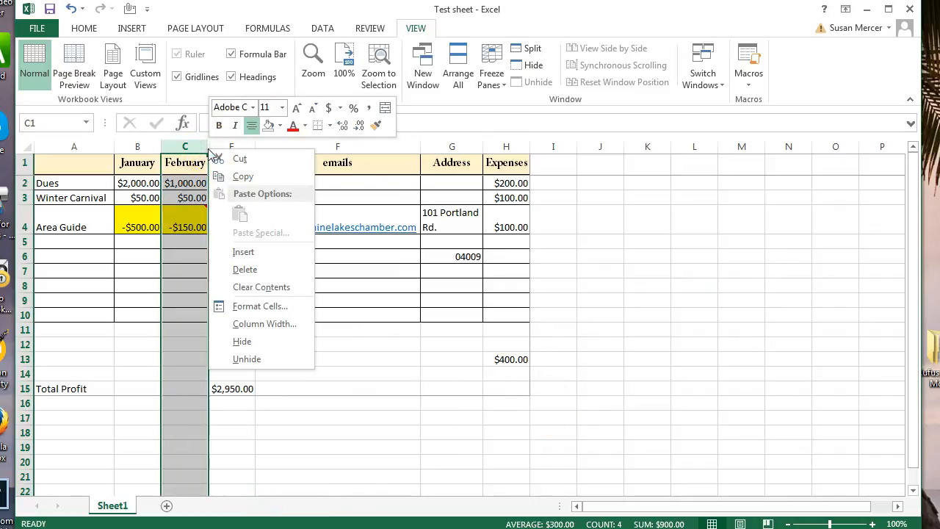
{"action": "left_click", "coordinate": [255, 360]}
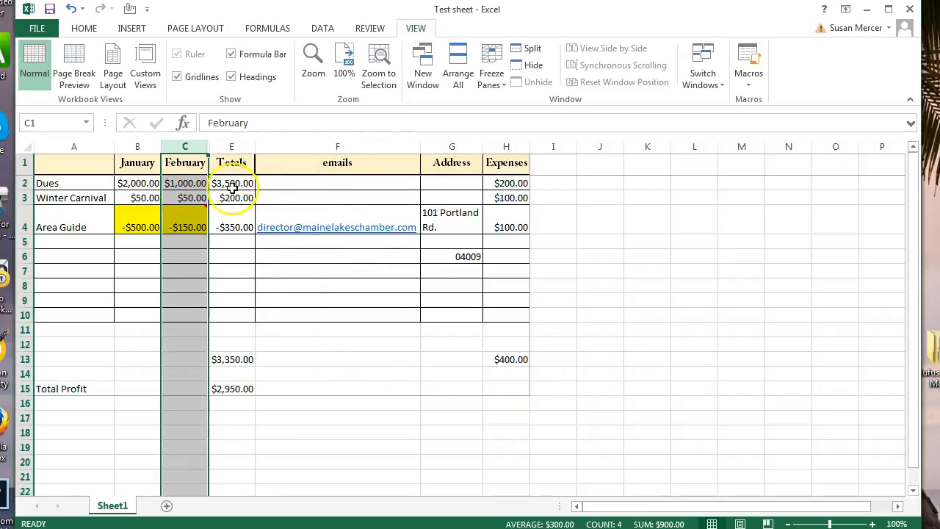
{"action": "left_click", "coordinate": [210, 156]}
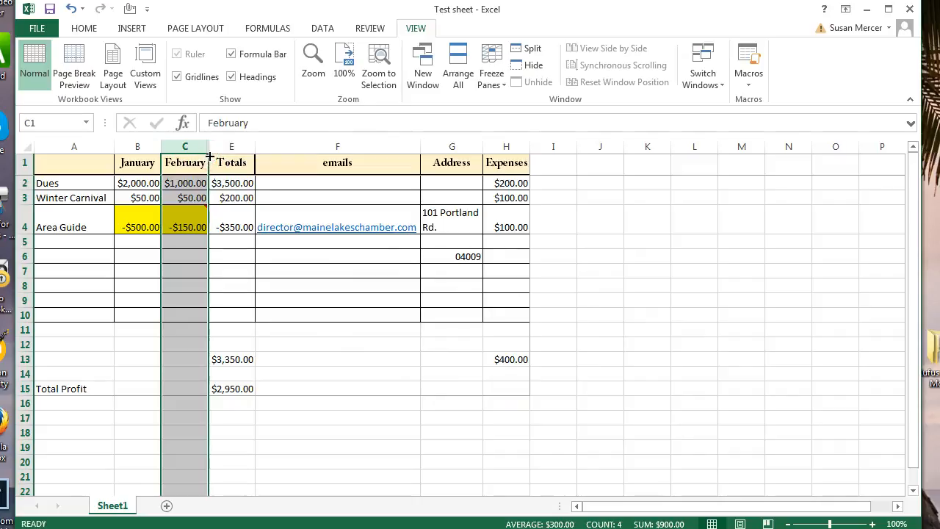
{"action": "left_click", "coordinate": [804, 304]}
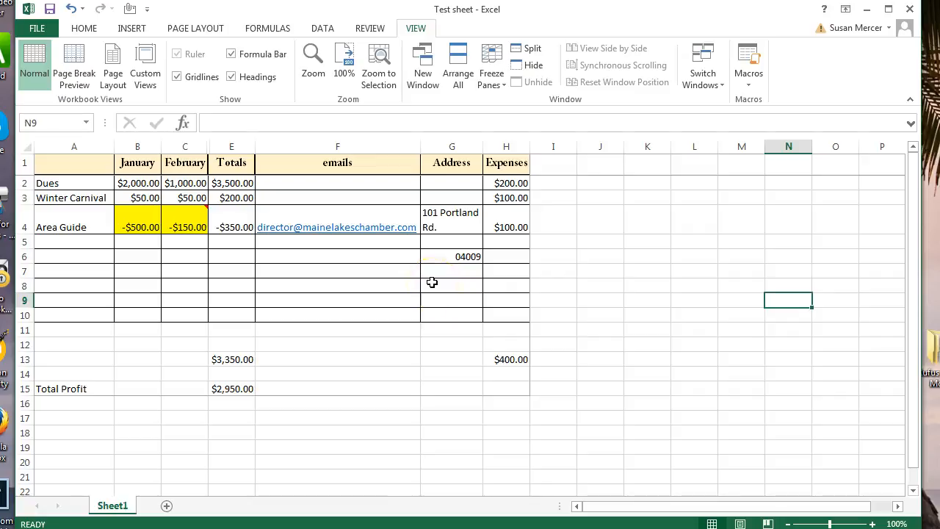
{"action": "left_click", "coordinate": [467, 290]}
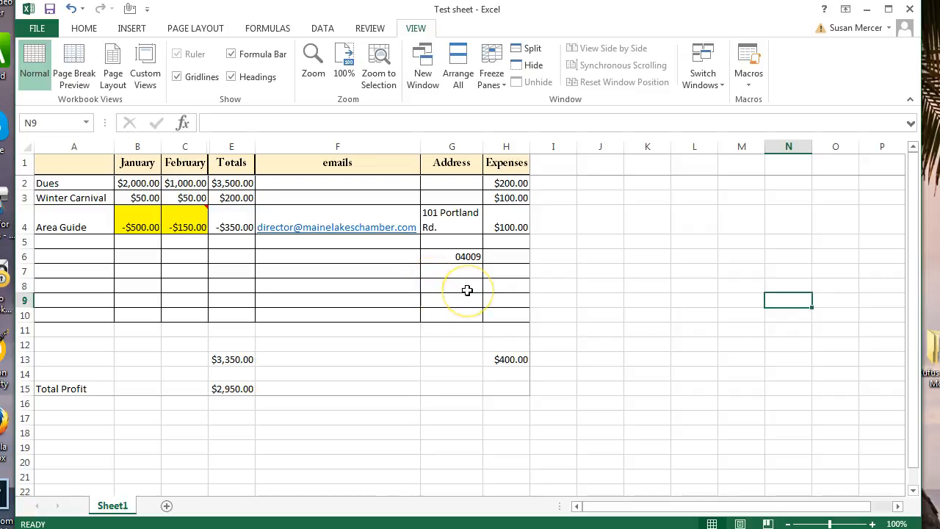